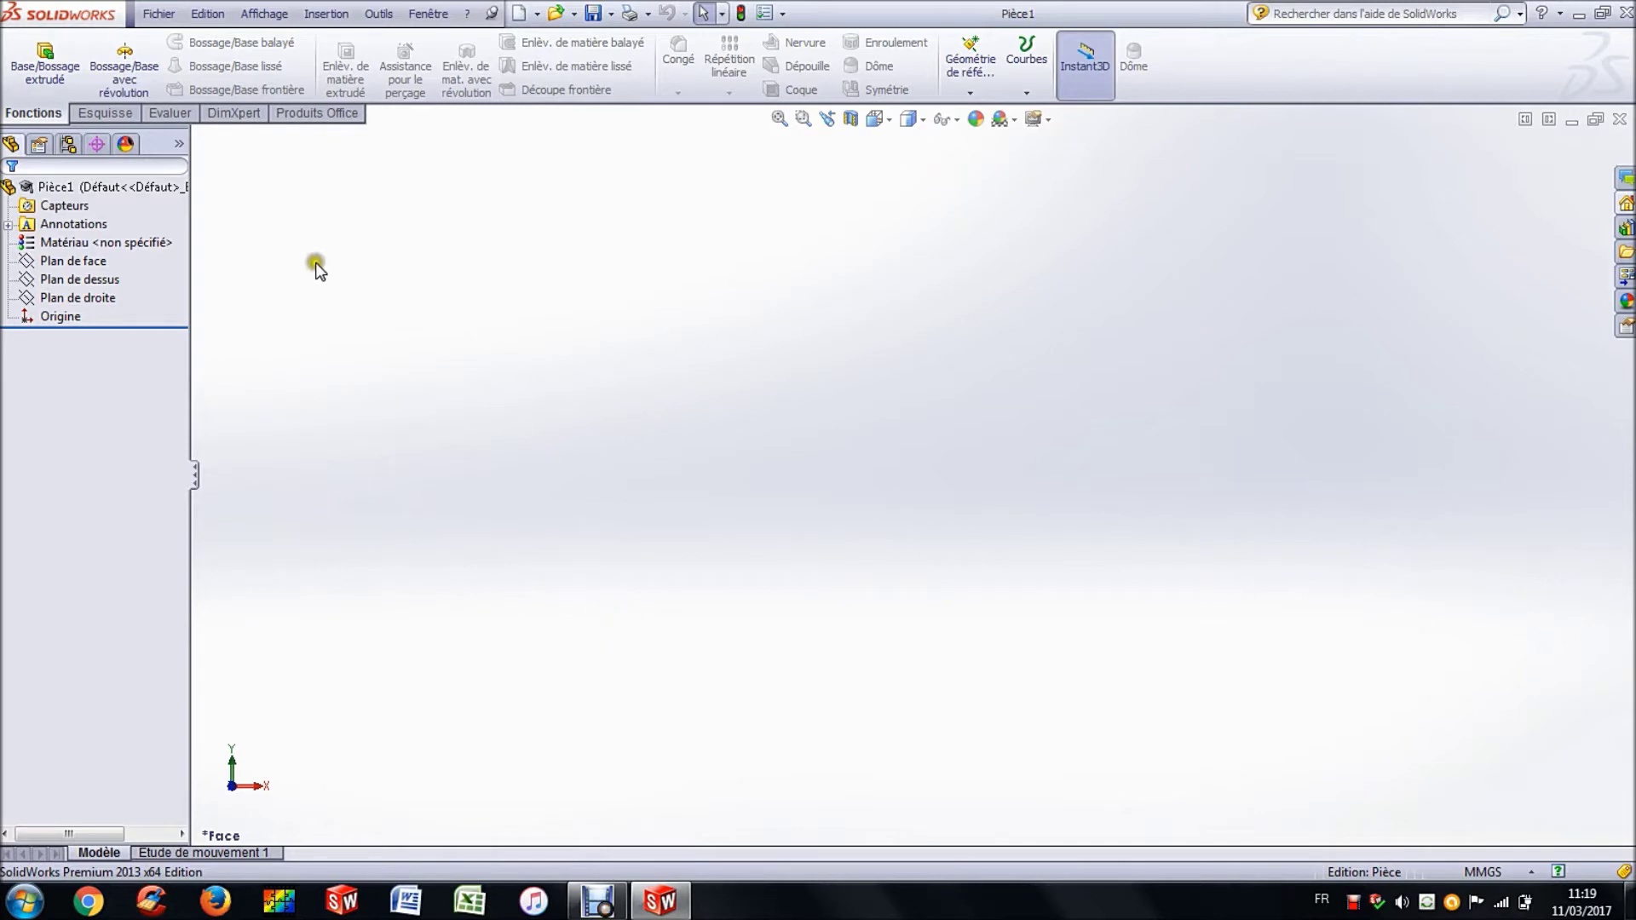
- Start a sketch on the front plane (Plan de face) and draw a circle of about 55 mm radius centred on the origin
left_click(107, 113)
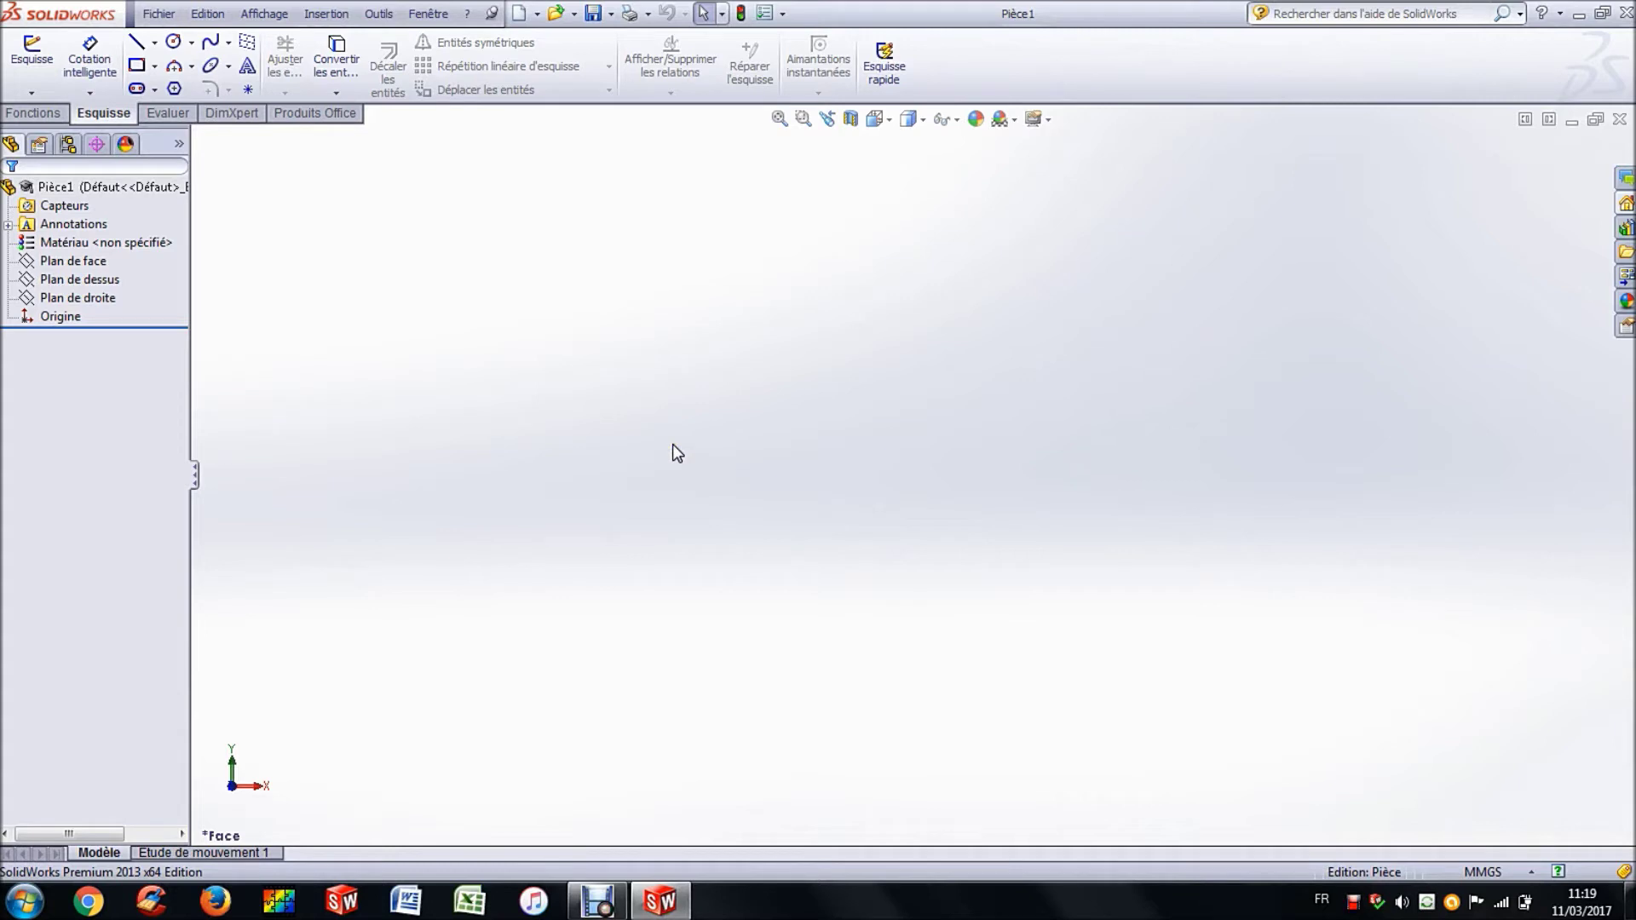
left_click(57, 60)
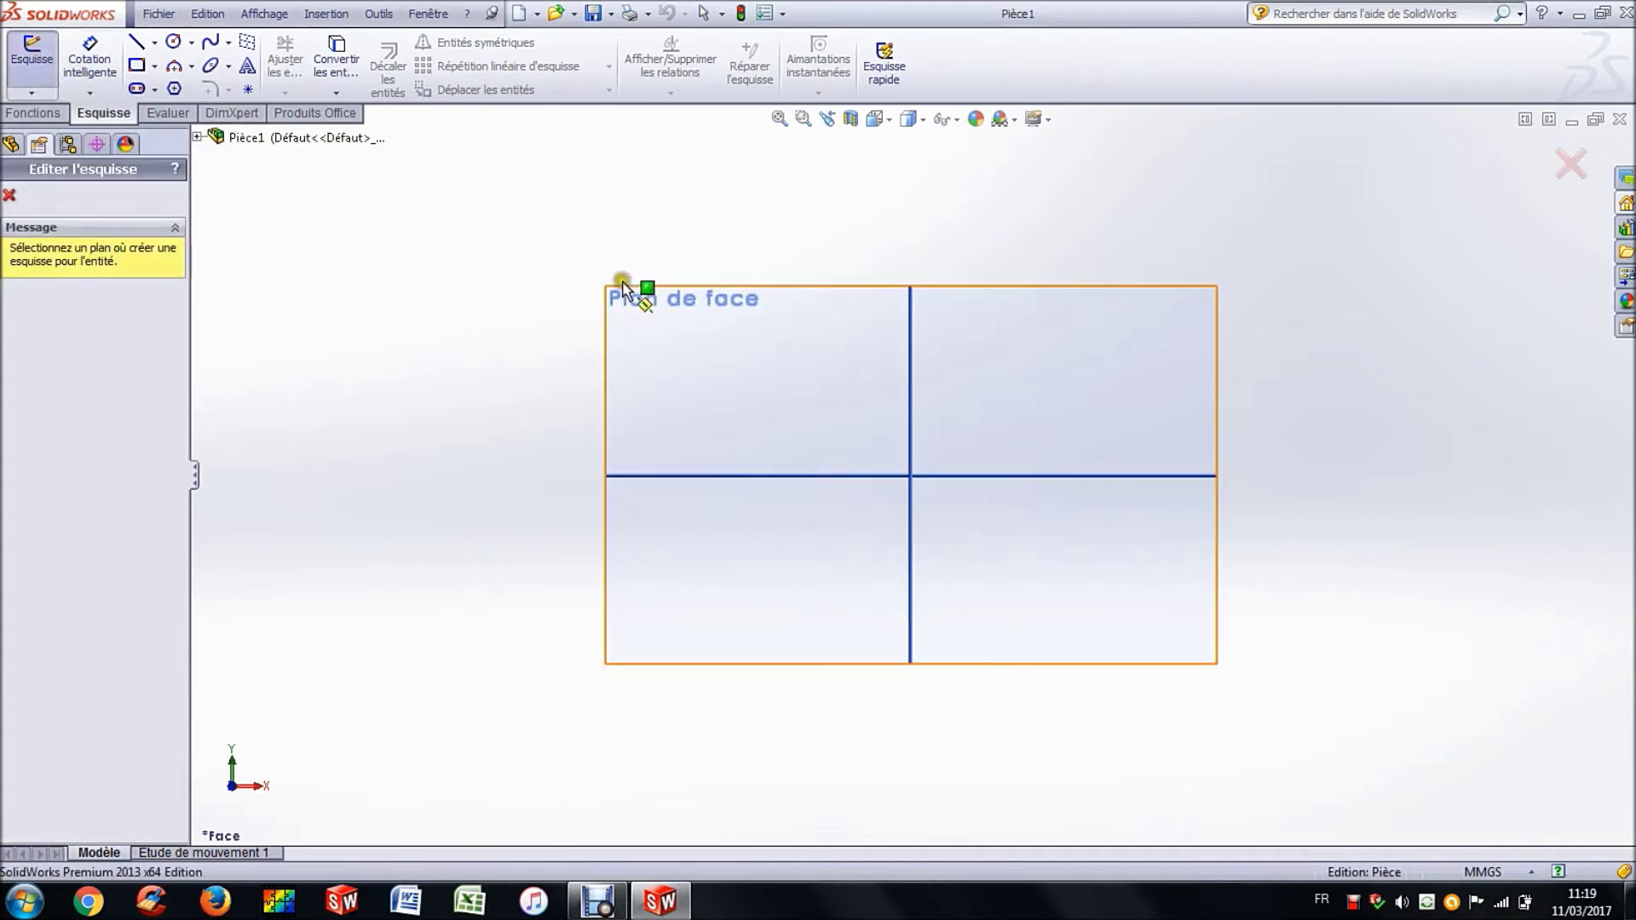
left_click(724, 375)
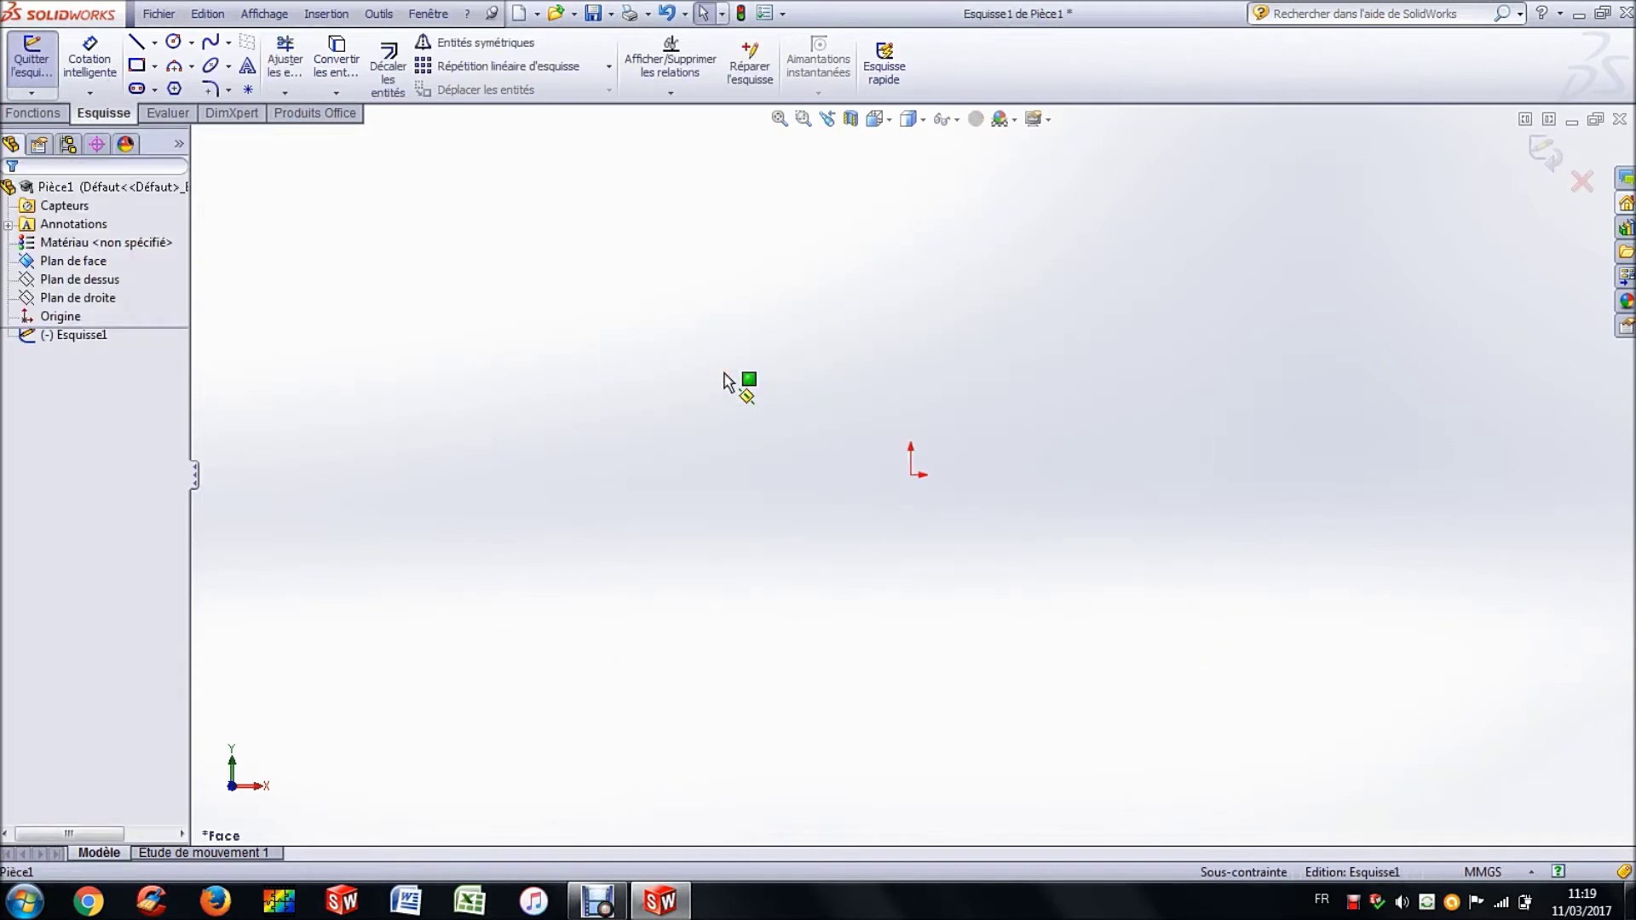
left_click(173, 42)
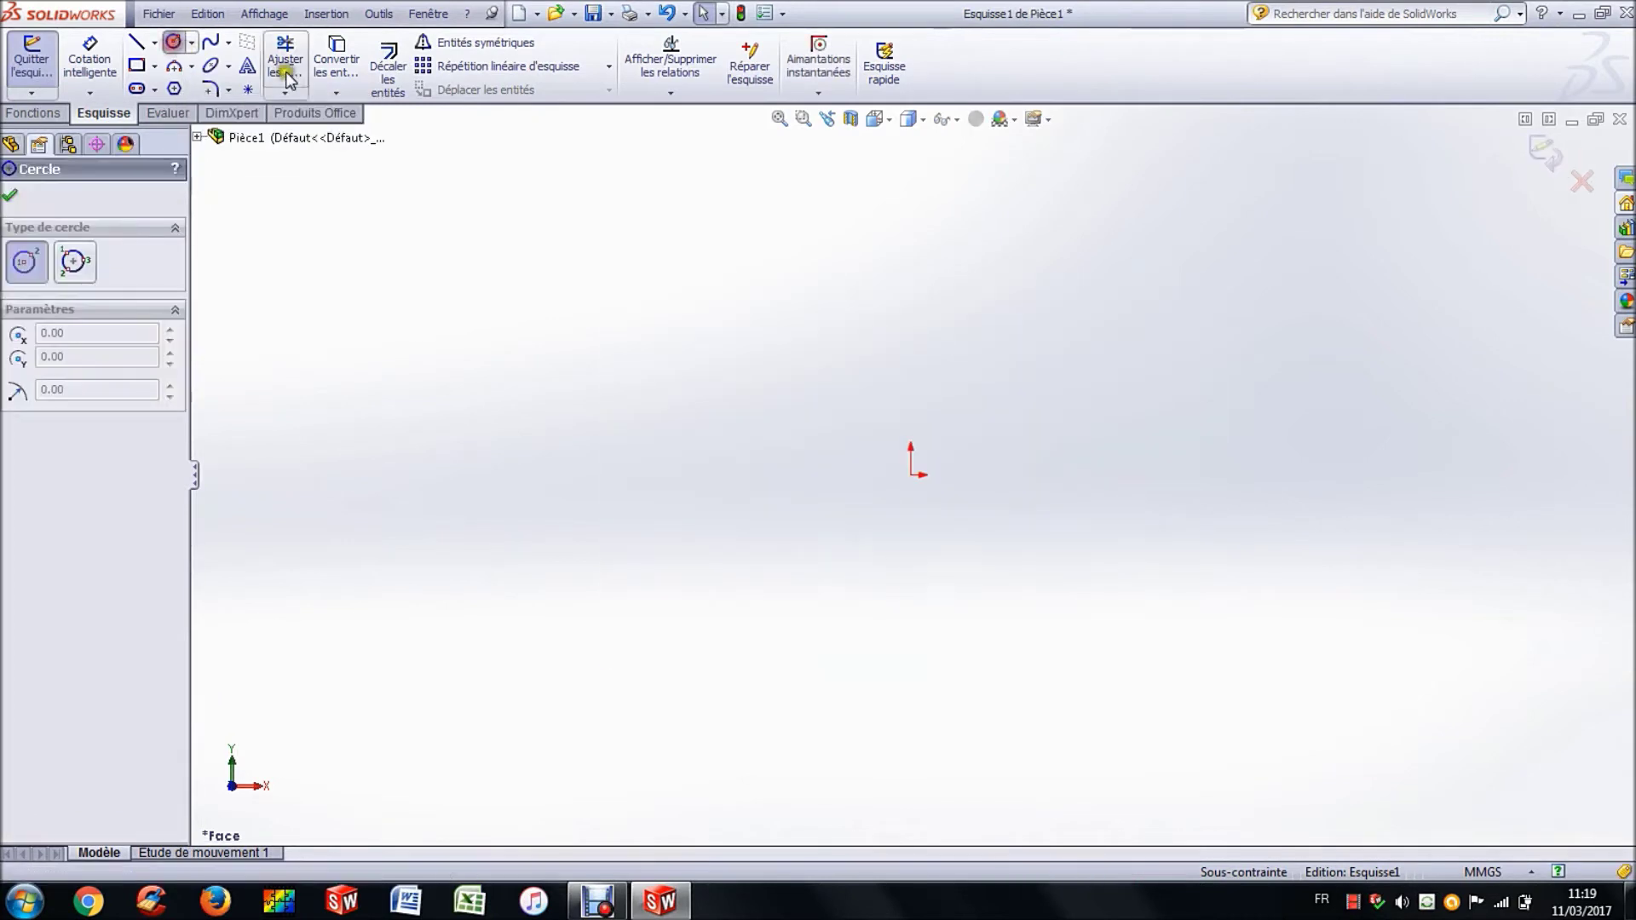
left_click(910, 475)
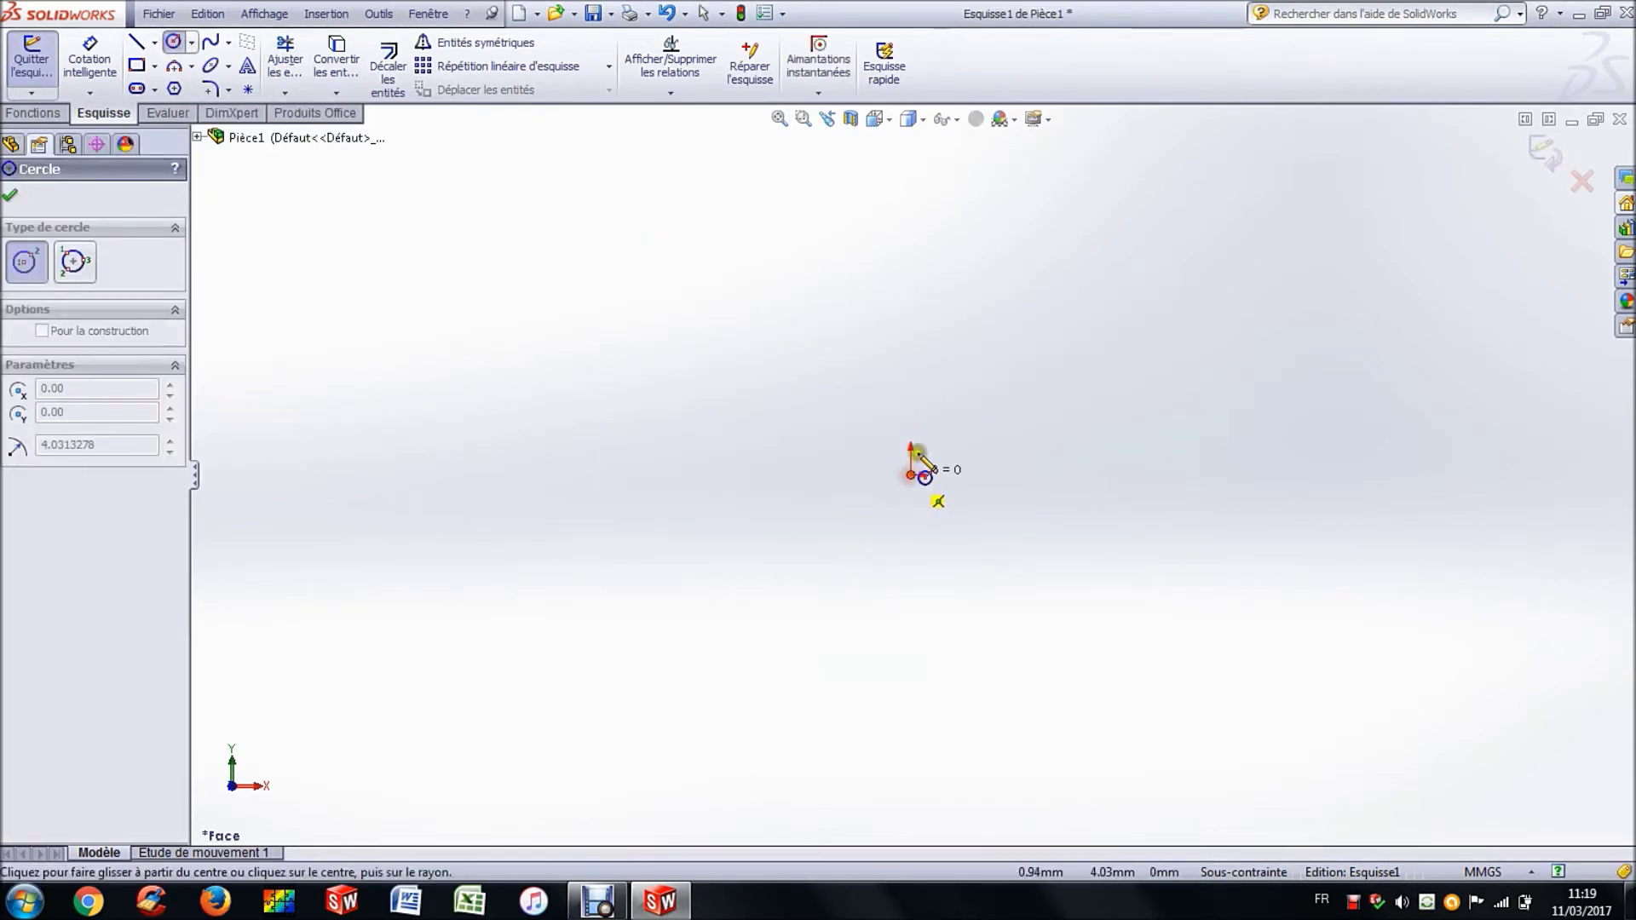
left_click(929, 289)
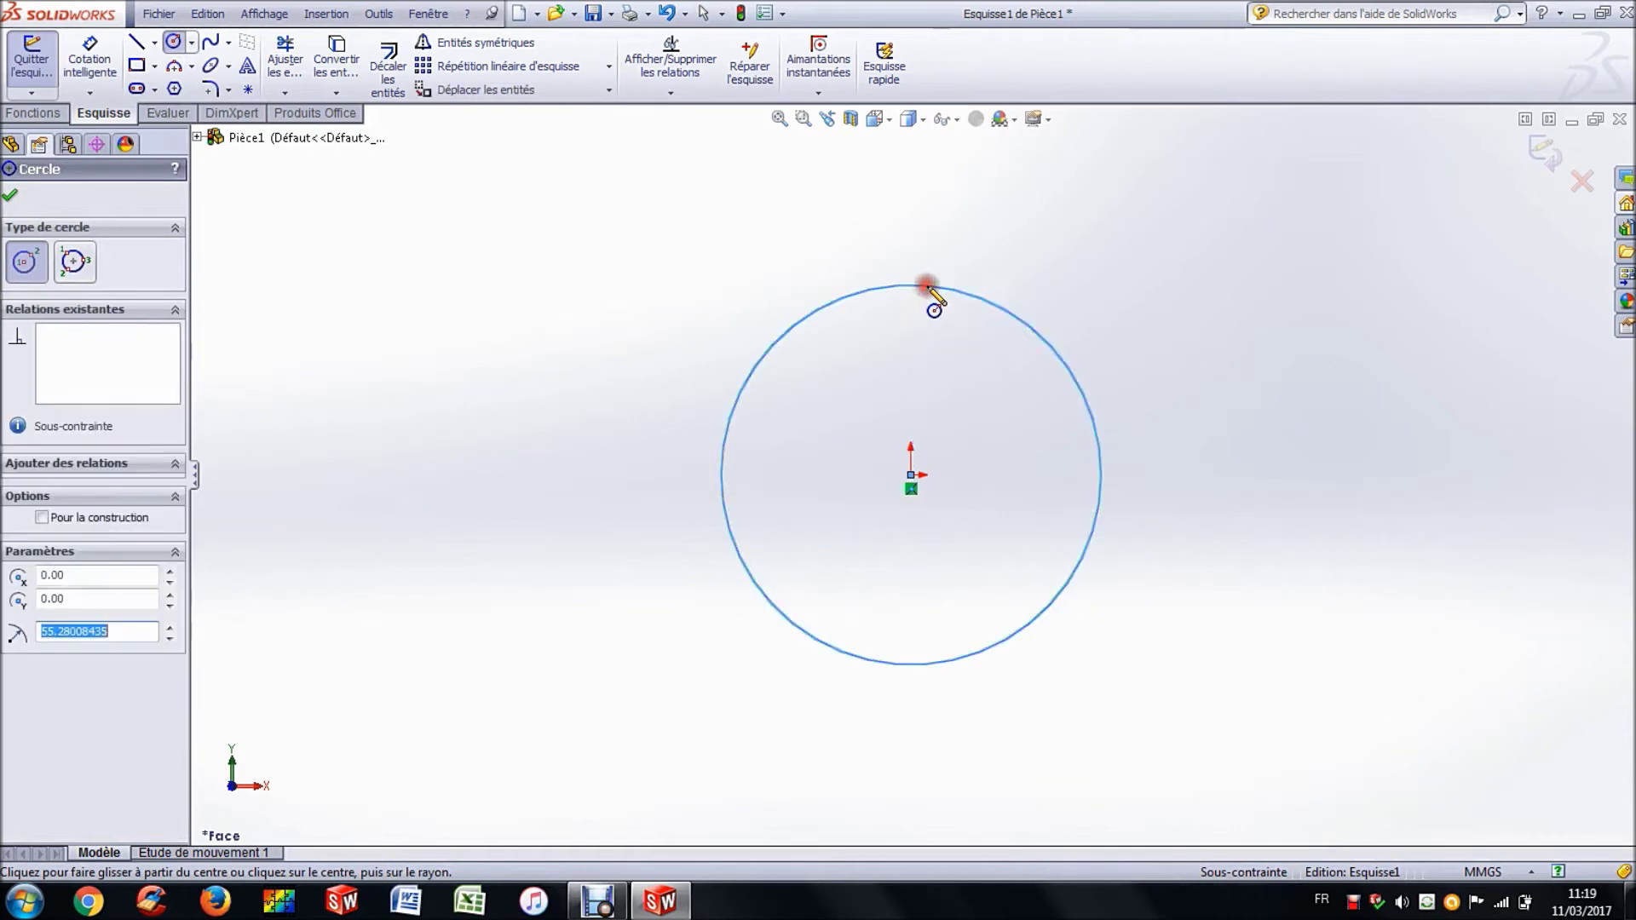
- Dimension the circle's diameter as 14 mm
left_click(90, 58)
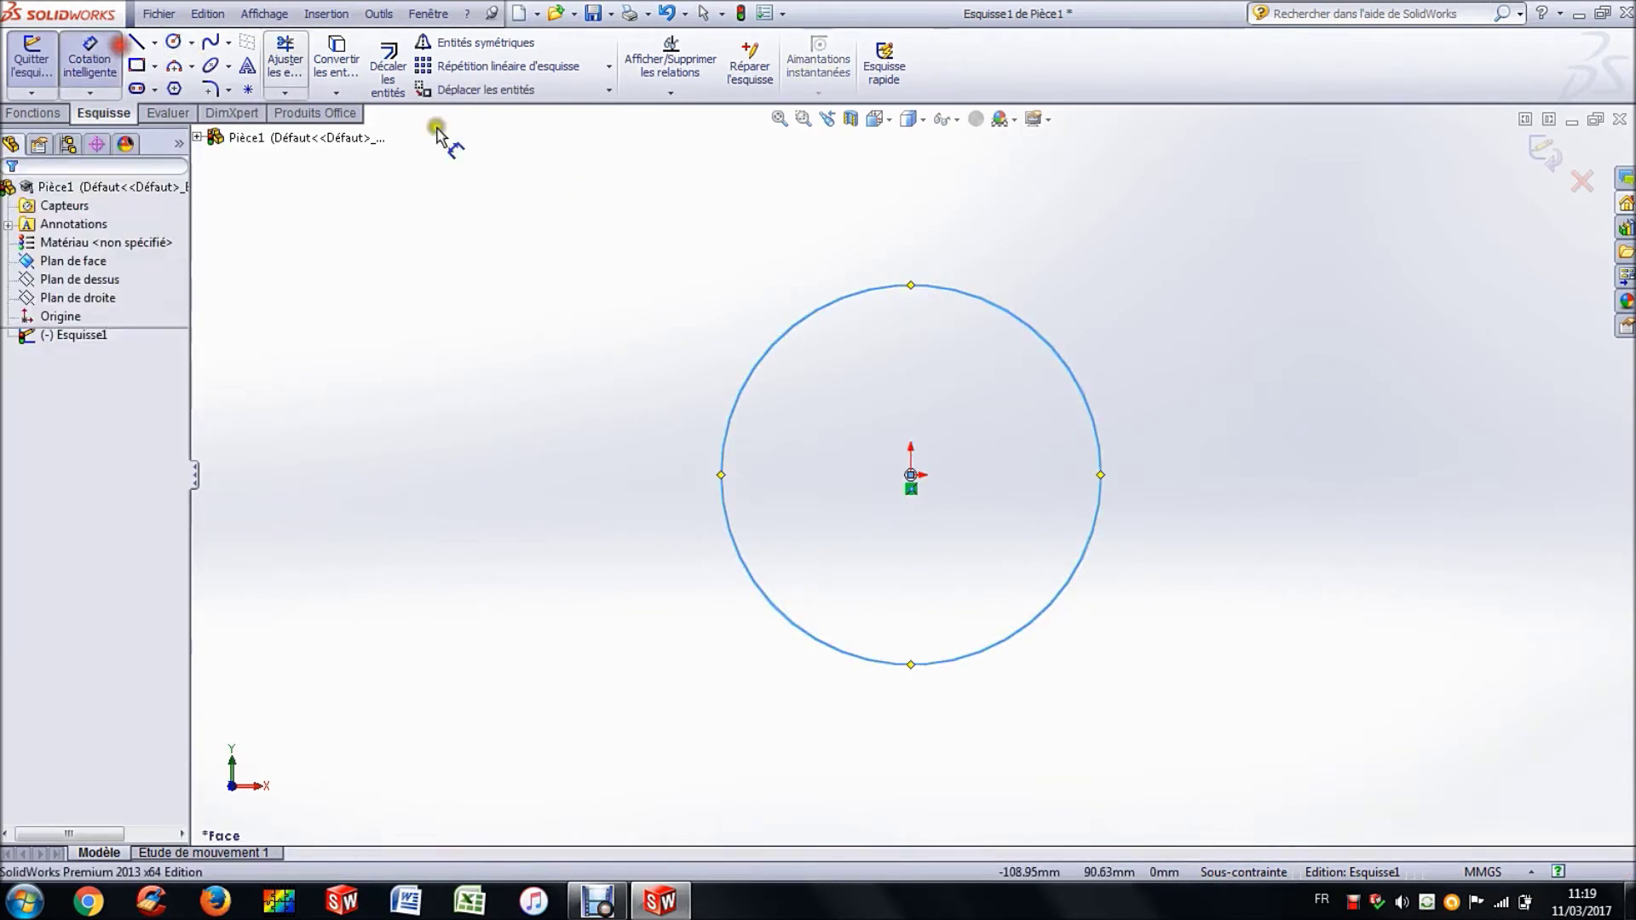
left_click(878, 287)
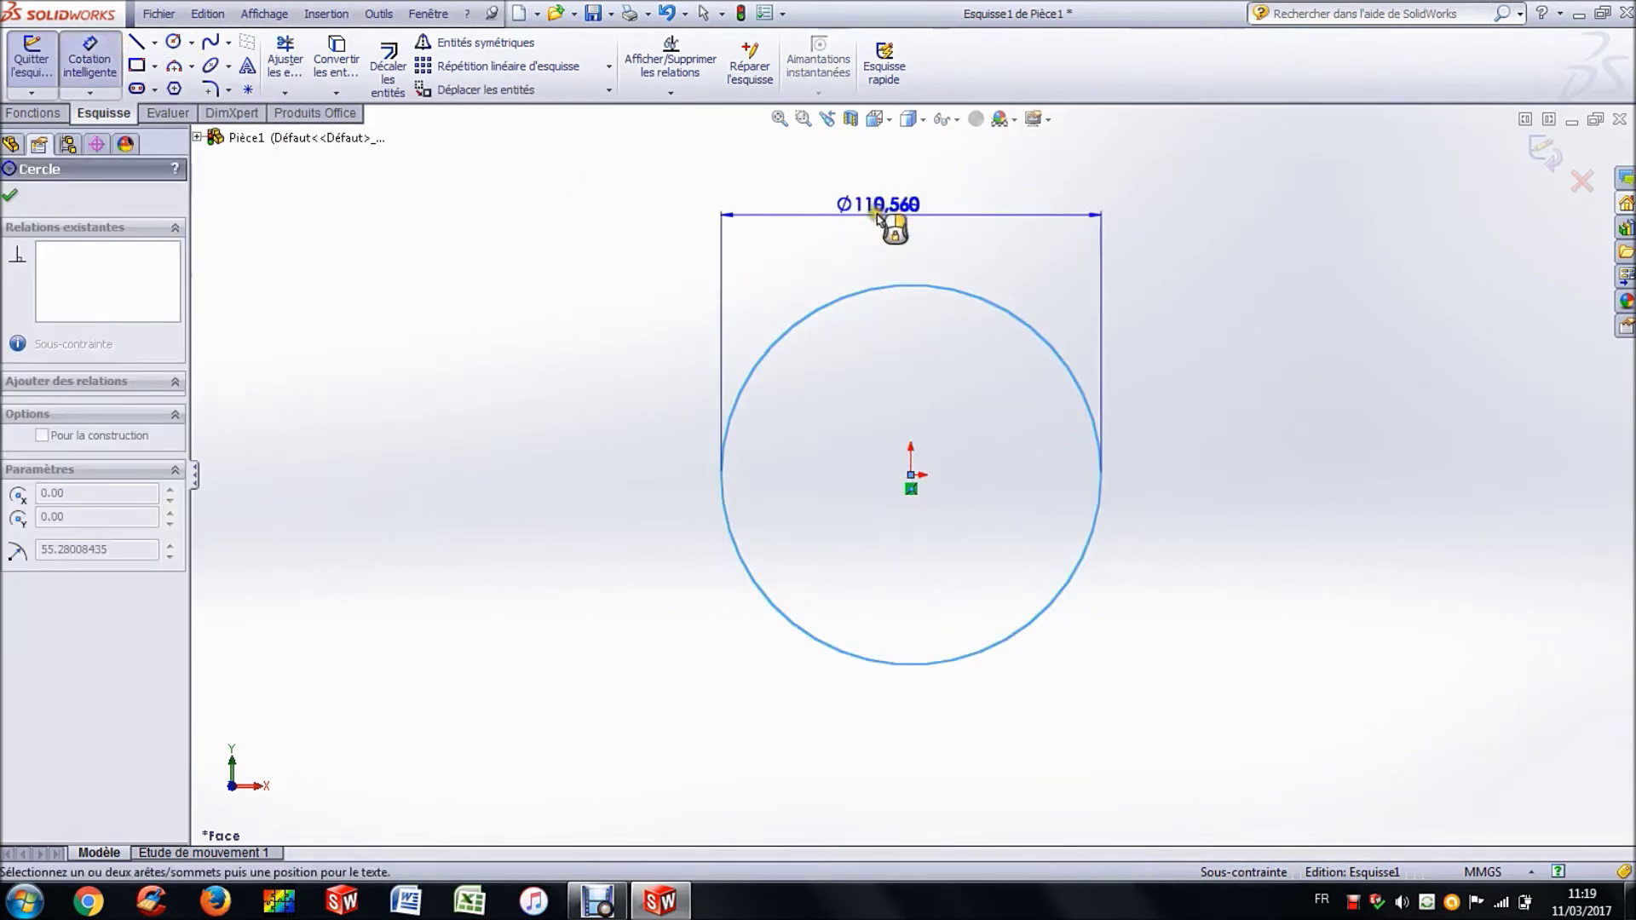
left_click(879, 216)
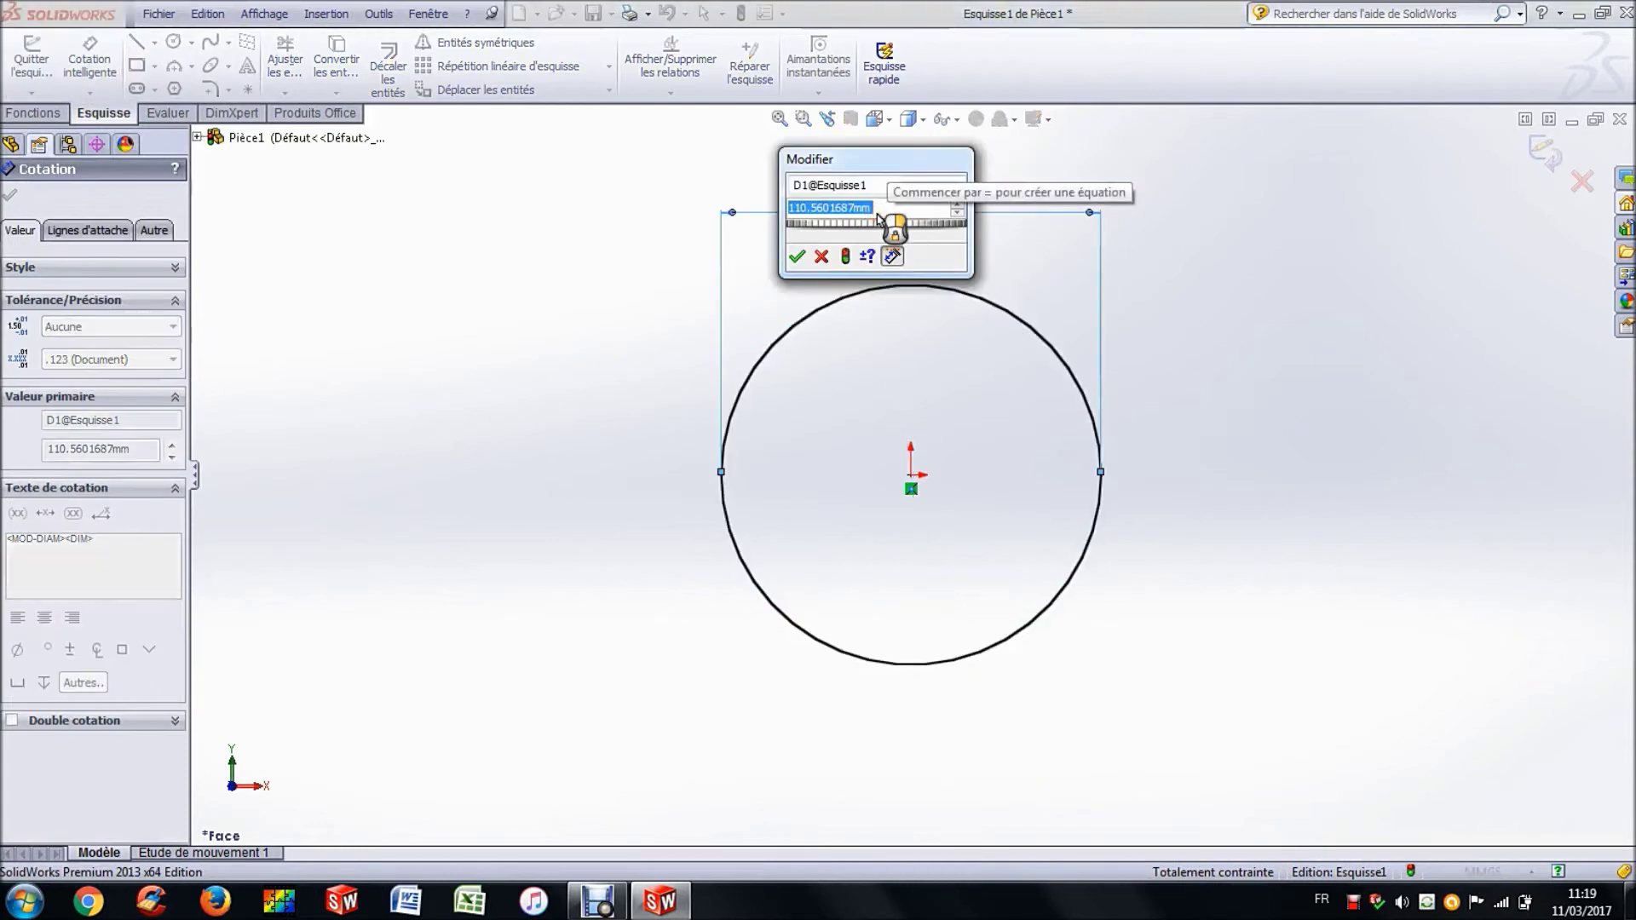
key("Return")
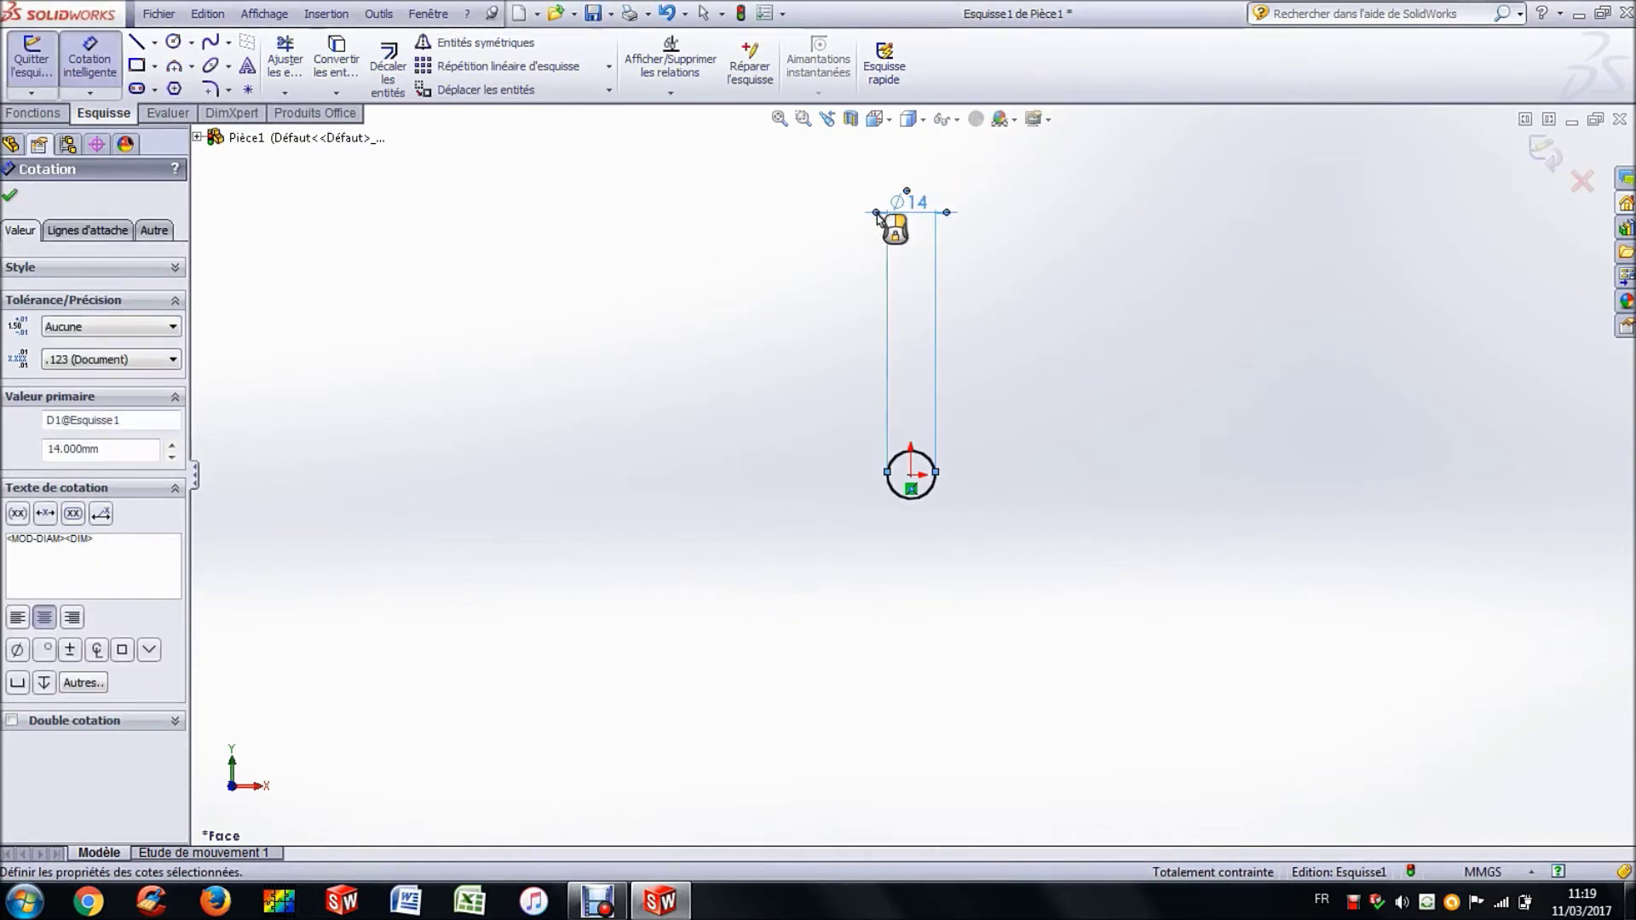
mouse_move(879, 216)
left_mouse_down()
mouse_move(912, 281)
mouse_move(912, 408)
left_mouse_up()
left_click(778, 119)
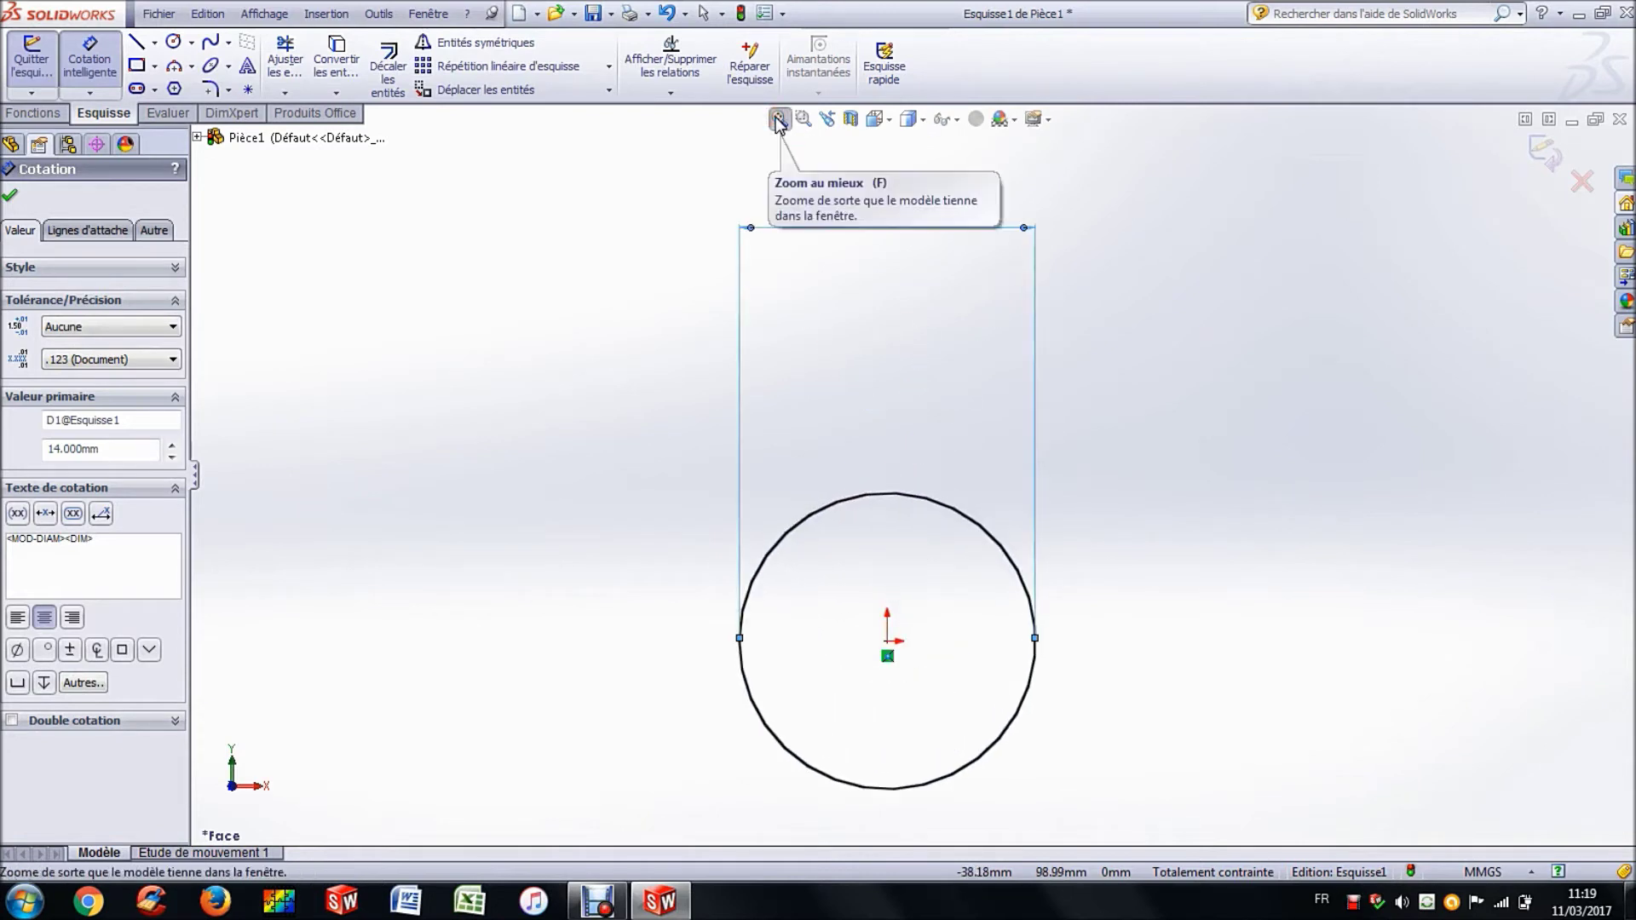
- Extrude the circle as a blind boss 15 mm deep from the sketch plane
left_click(33, 113)
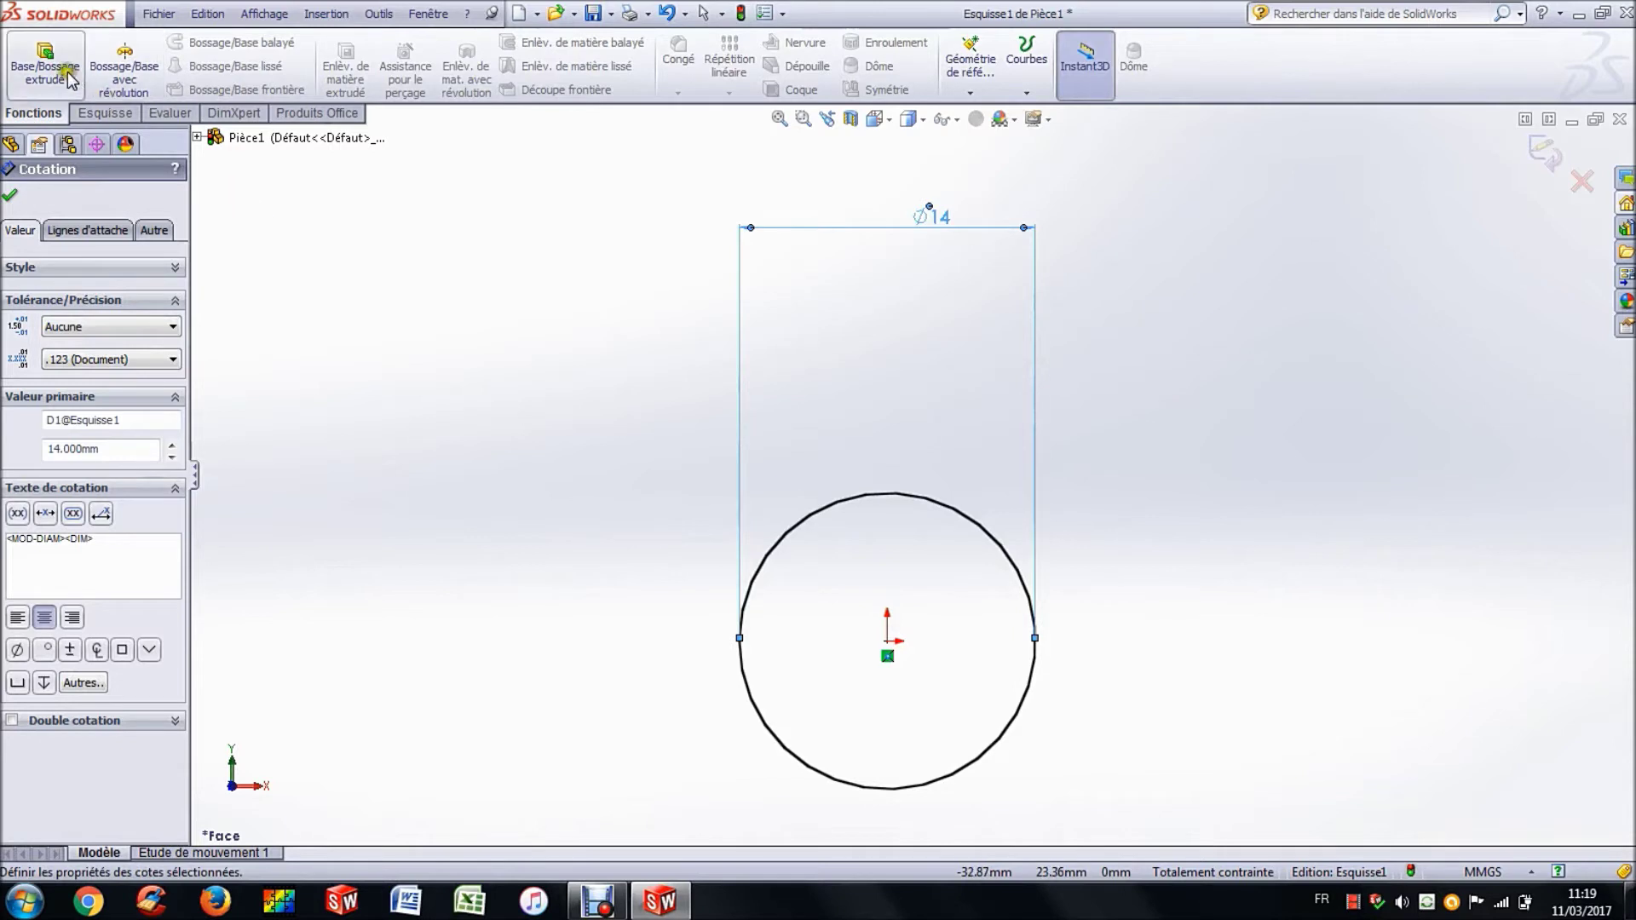
left_click(41, 114)
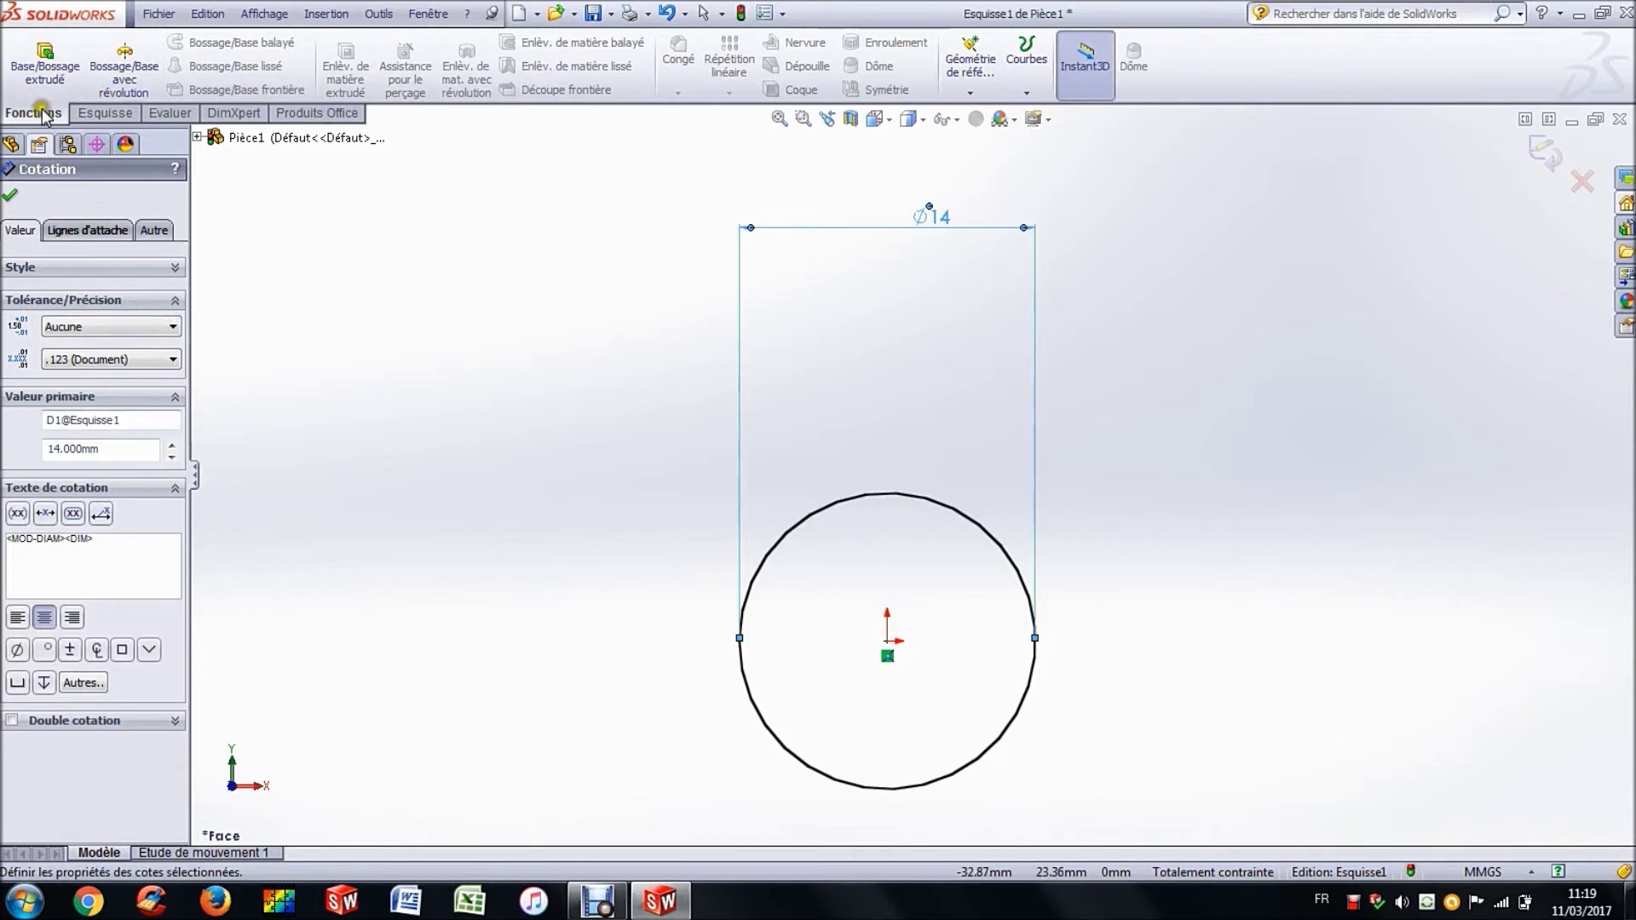
left_click(45, 60)
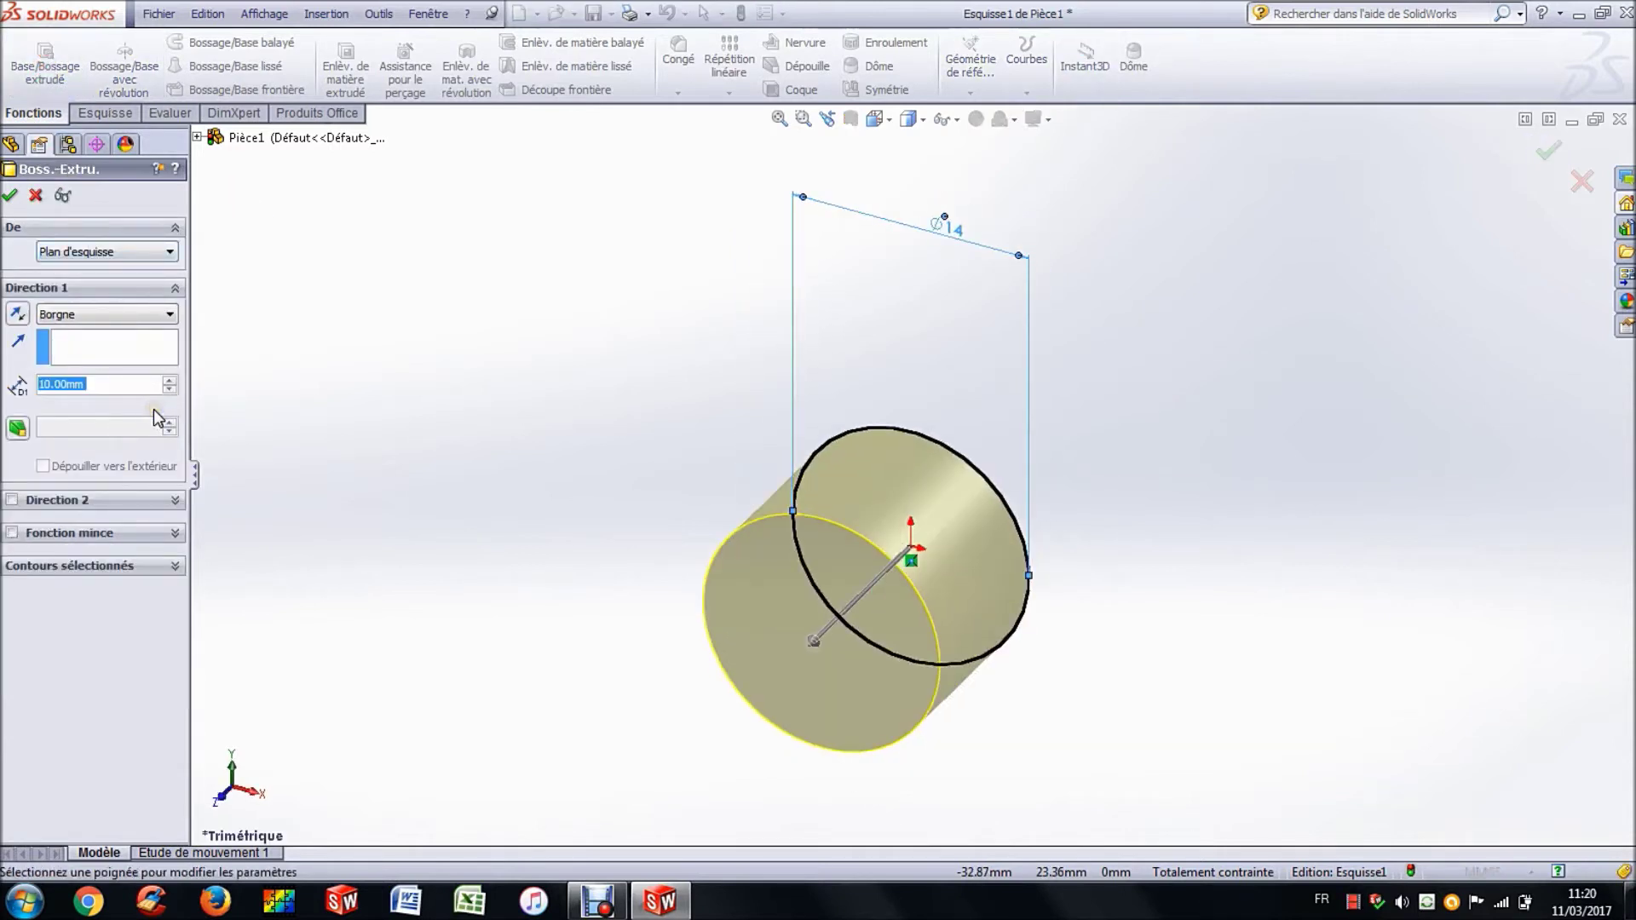
type("15")
key("Return")
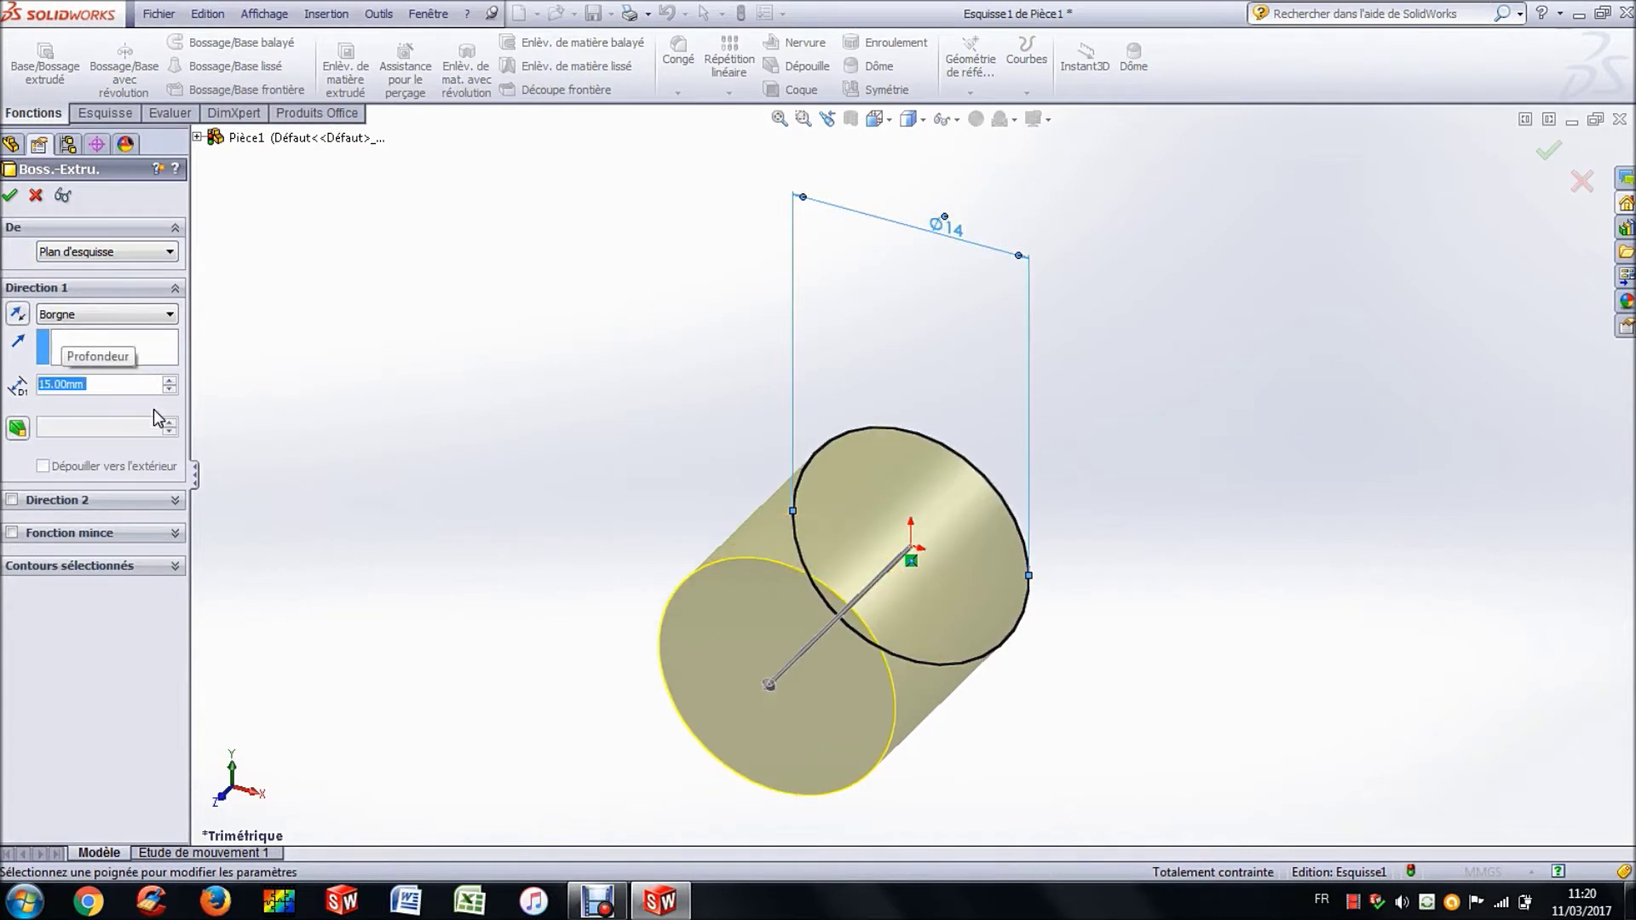
left_click(11, 195)
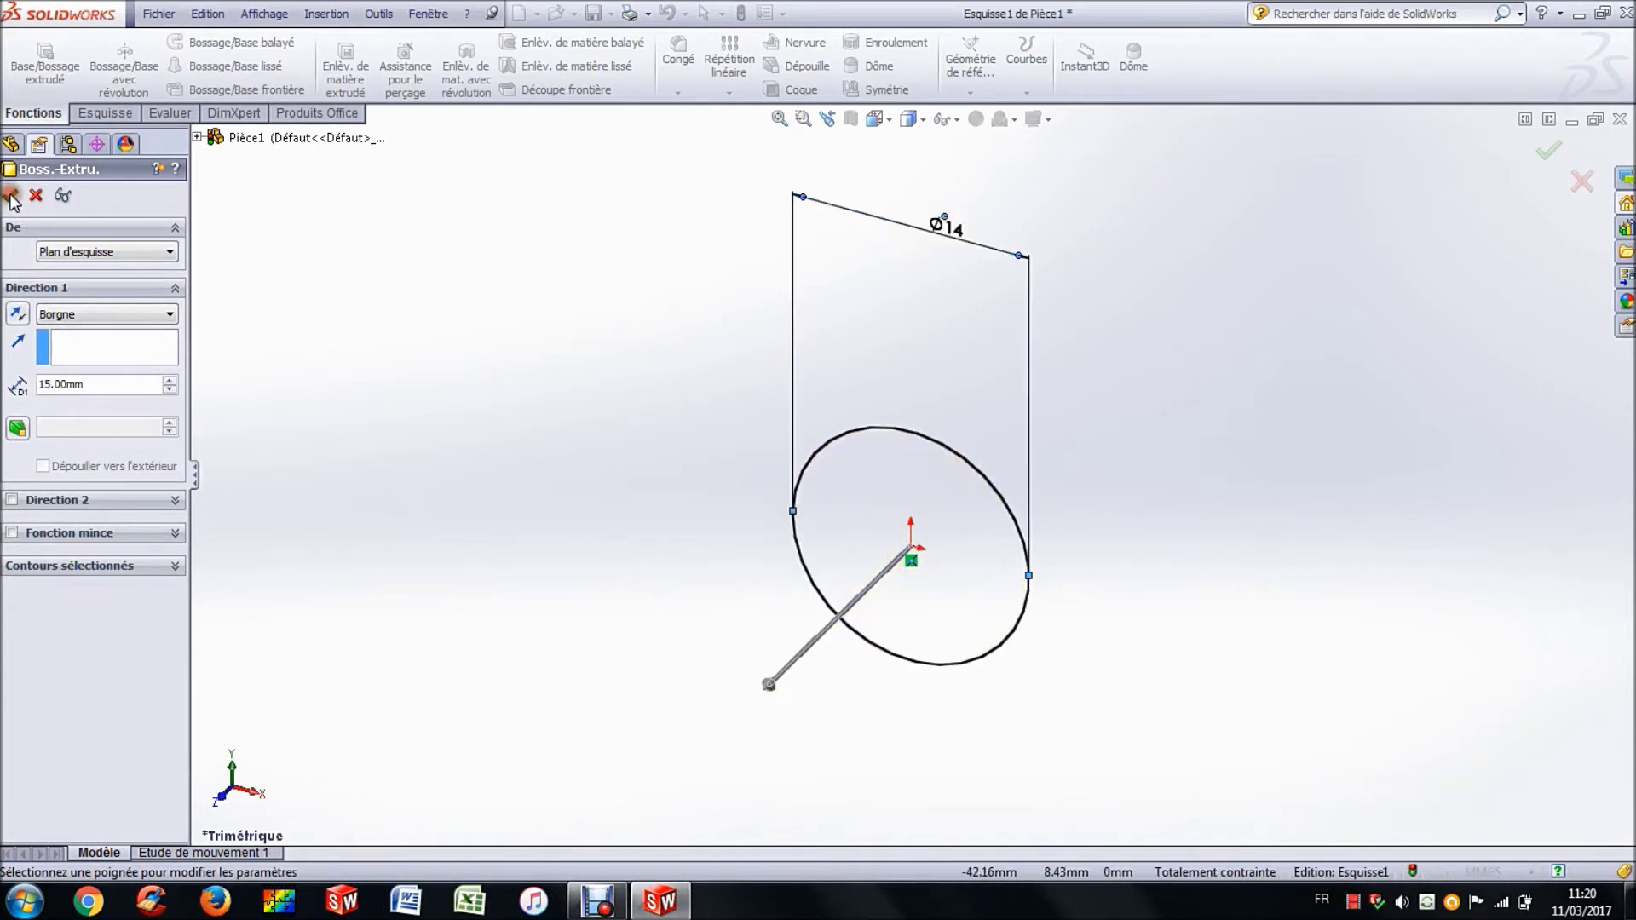
left_click(554, 240)
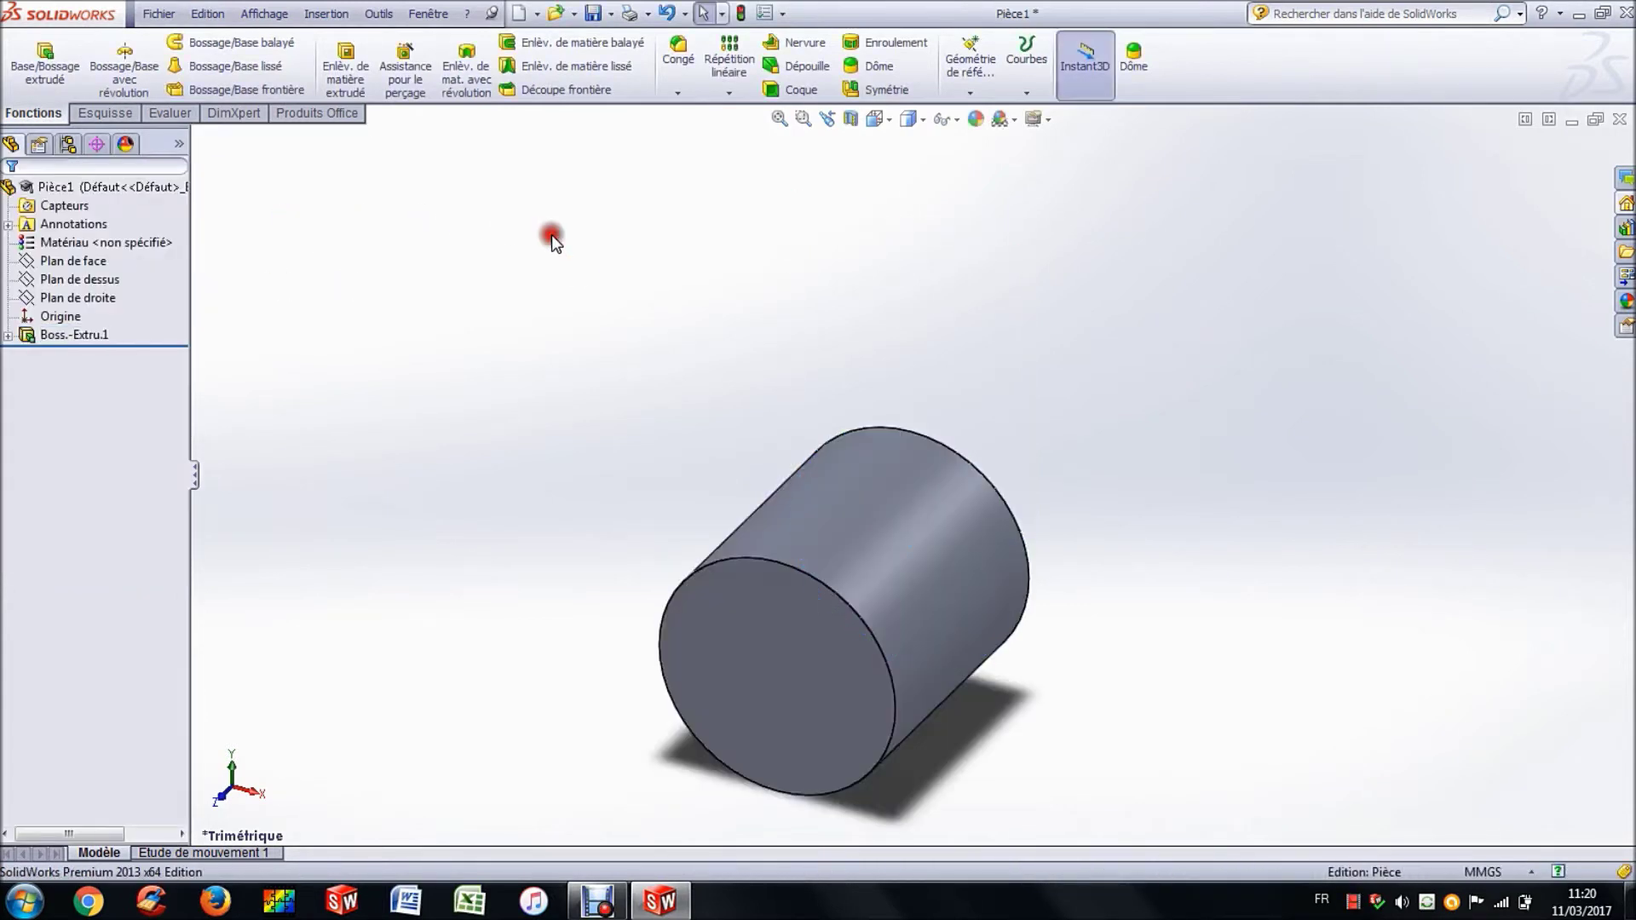
left_click(778, 118)
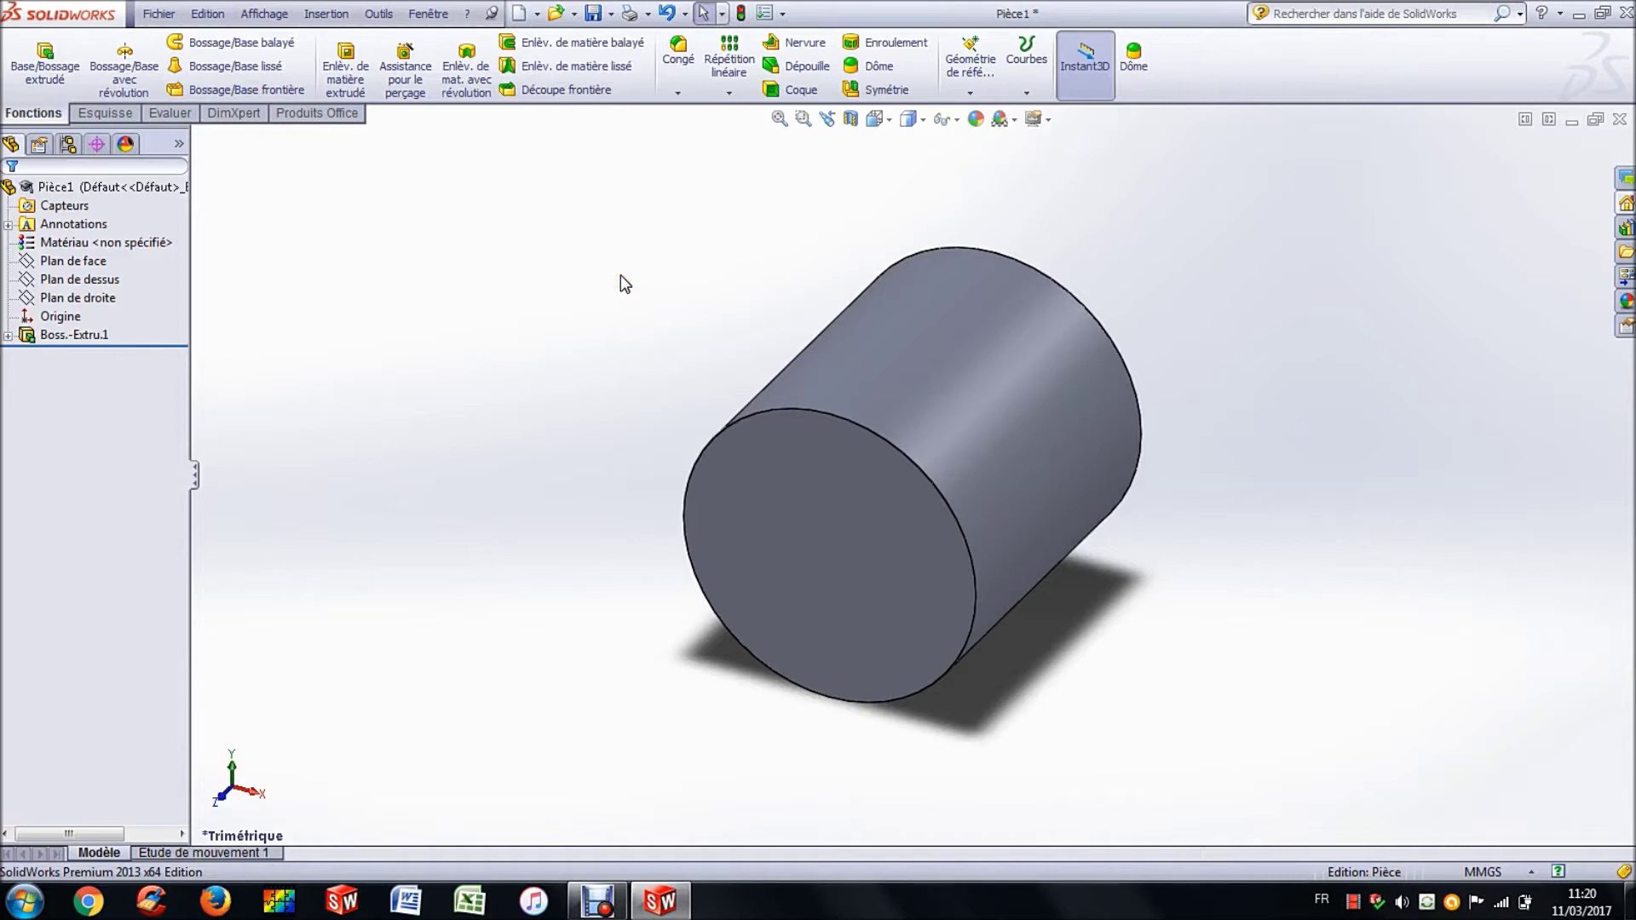
- Start a new sketch on the top plane (Plan de dessus)
left_click(104, 112)
left_click(522, 292)
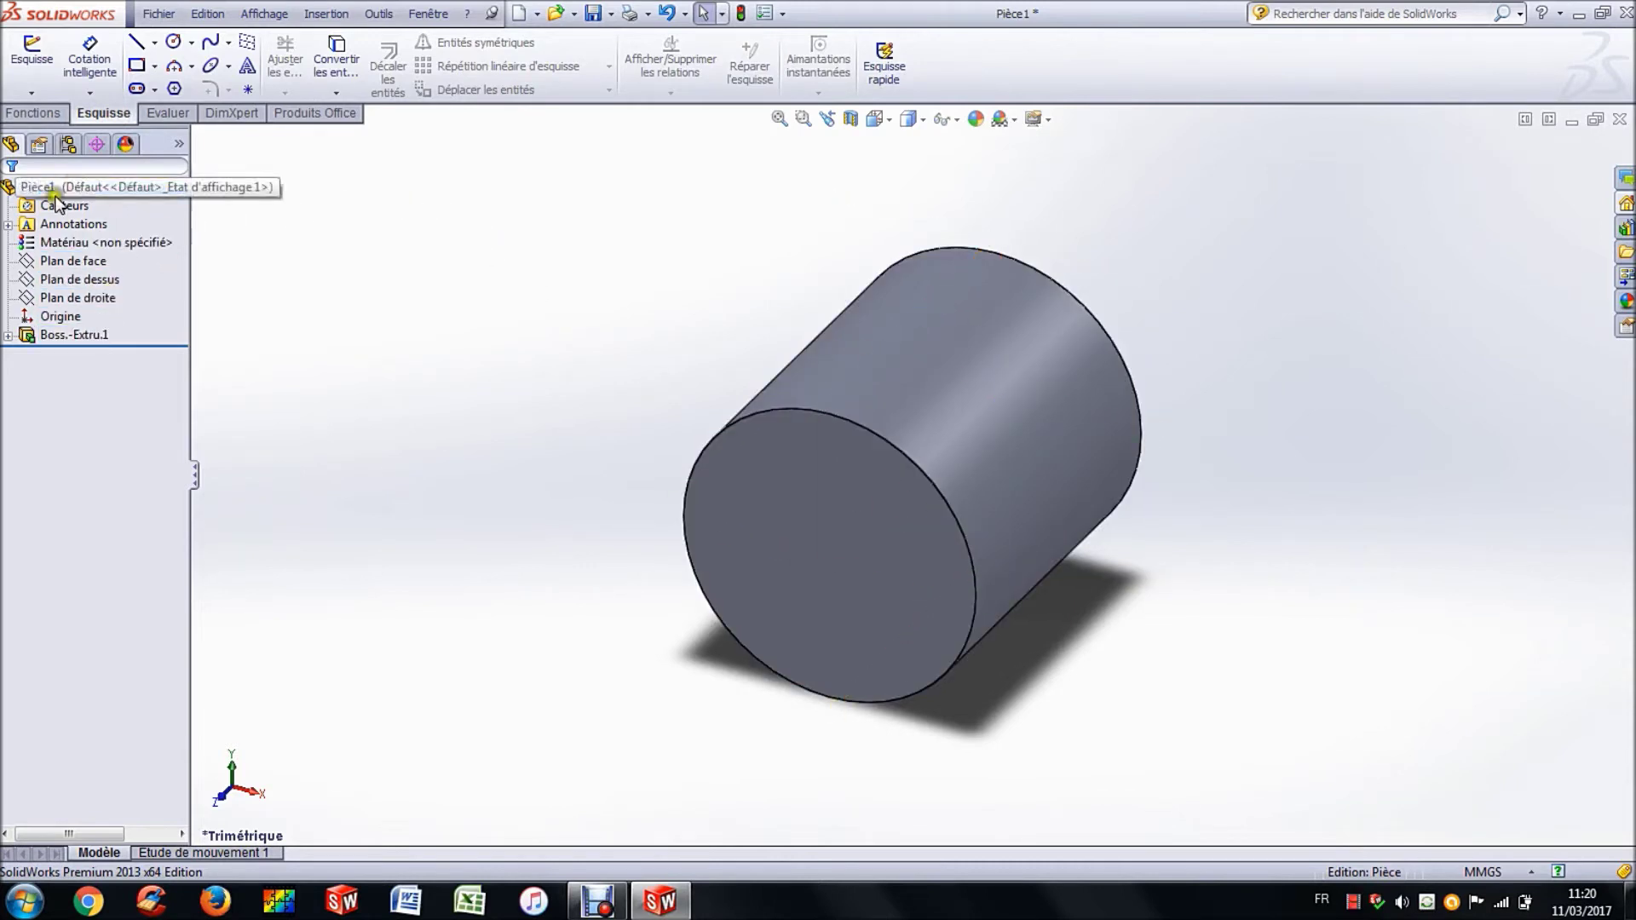
left_click(73, 278)
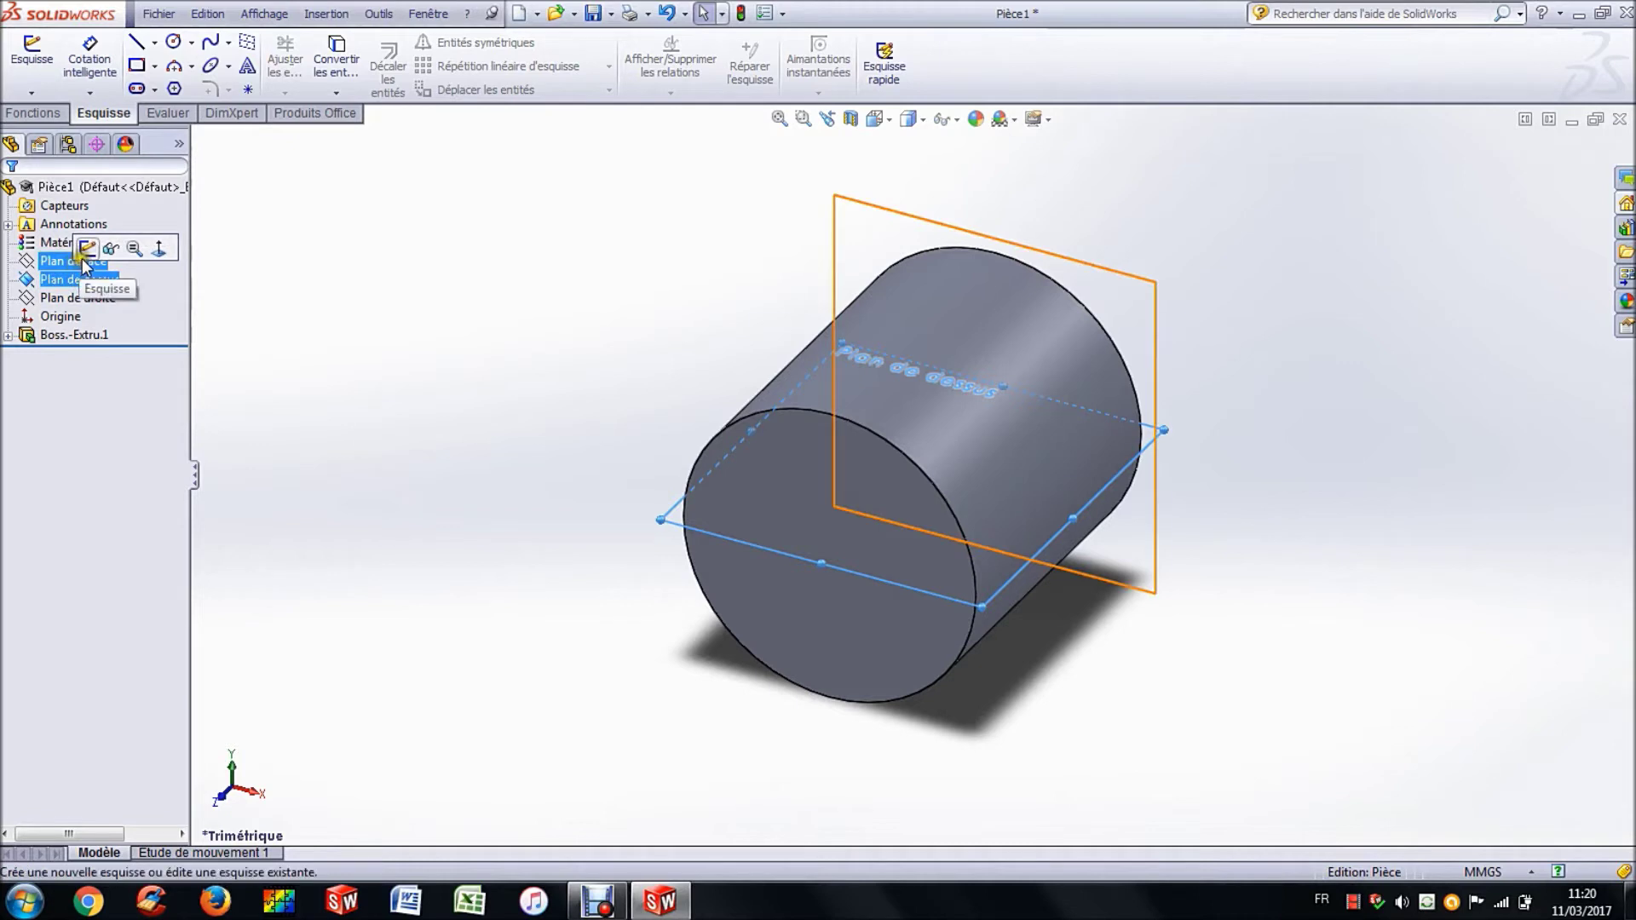
left_click(88, 248)
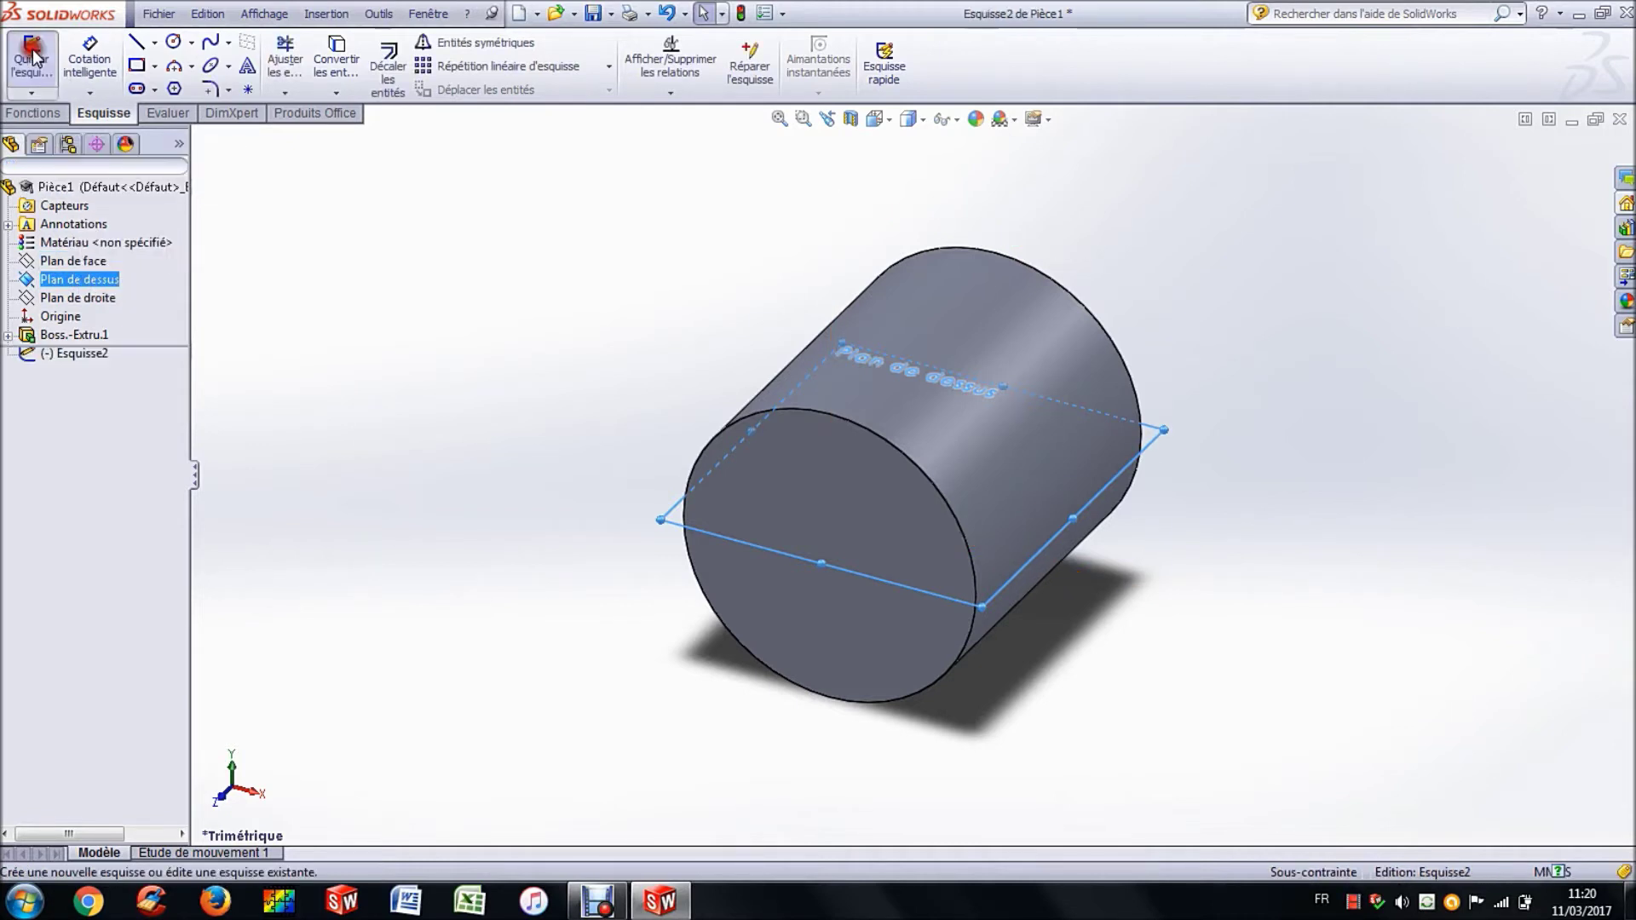
left_click(329, 171)
left_click(100, 354)
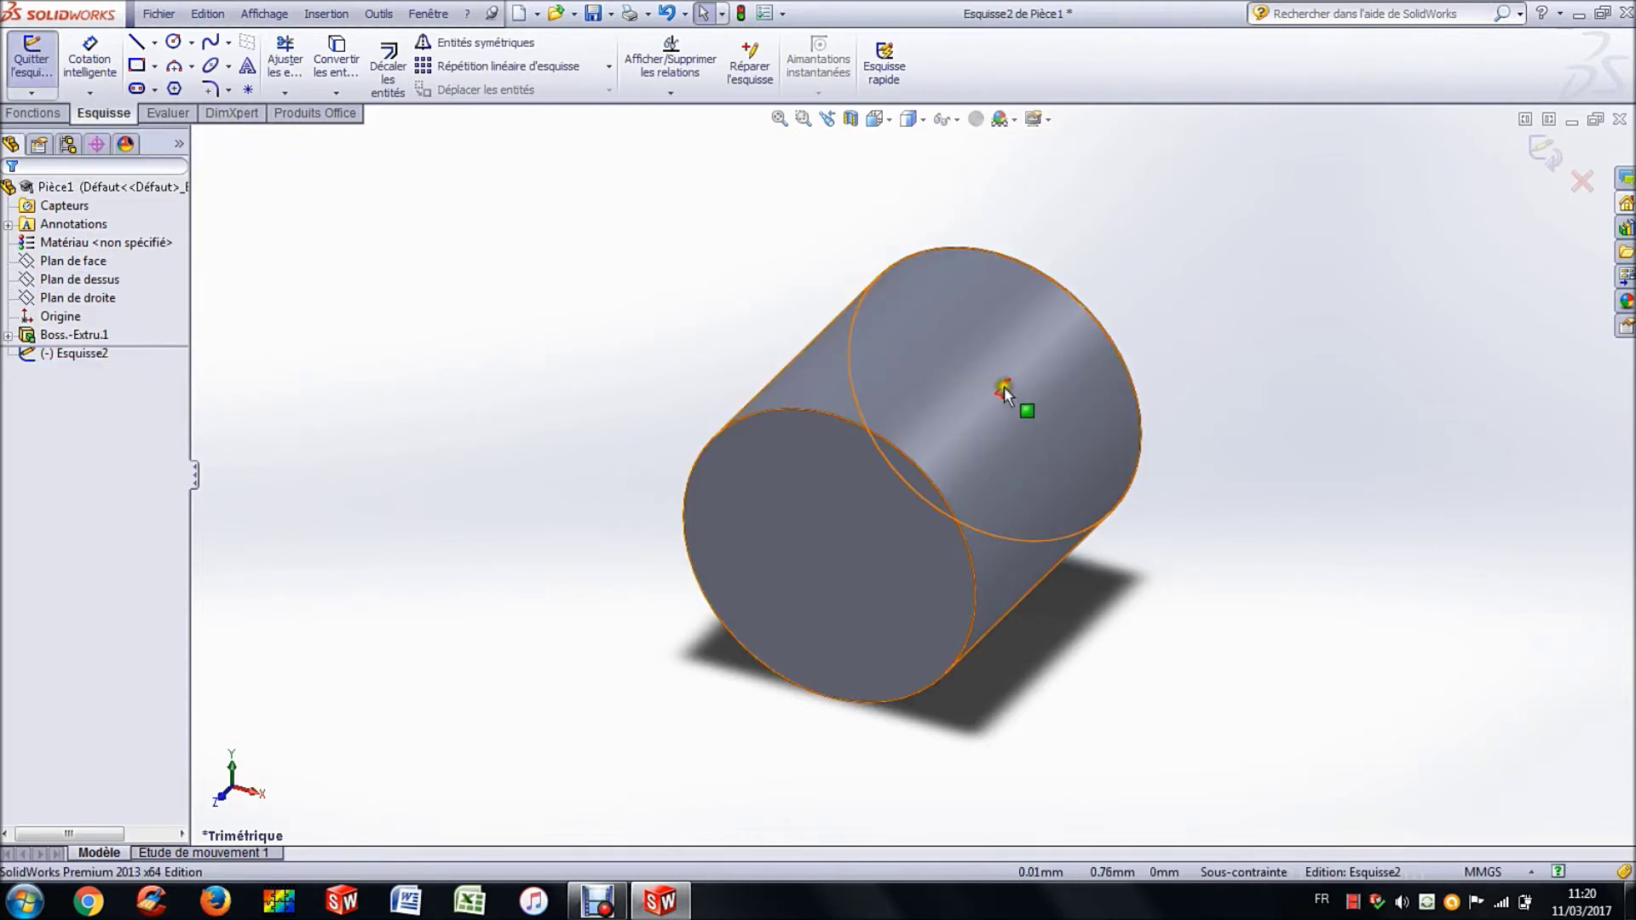
left_click(687, 324)
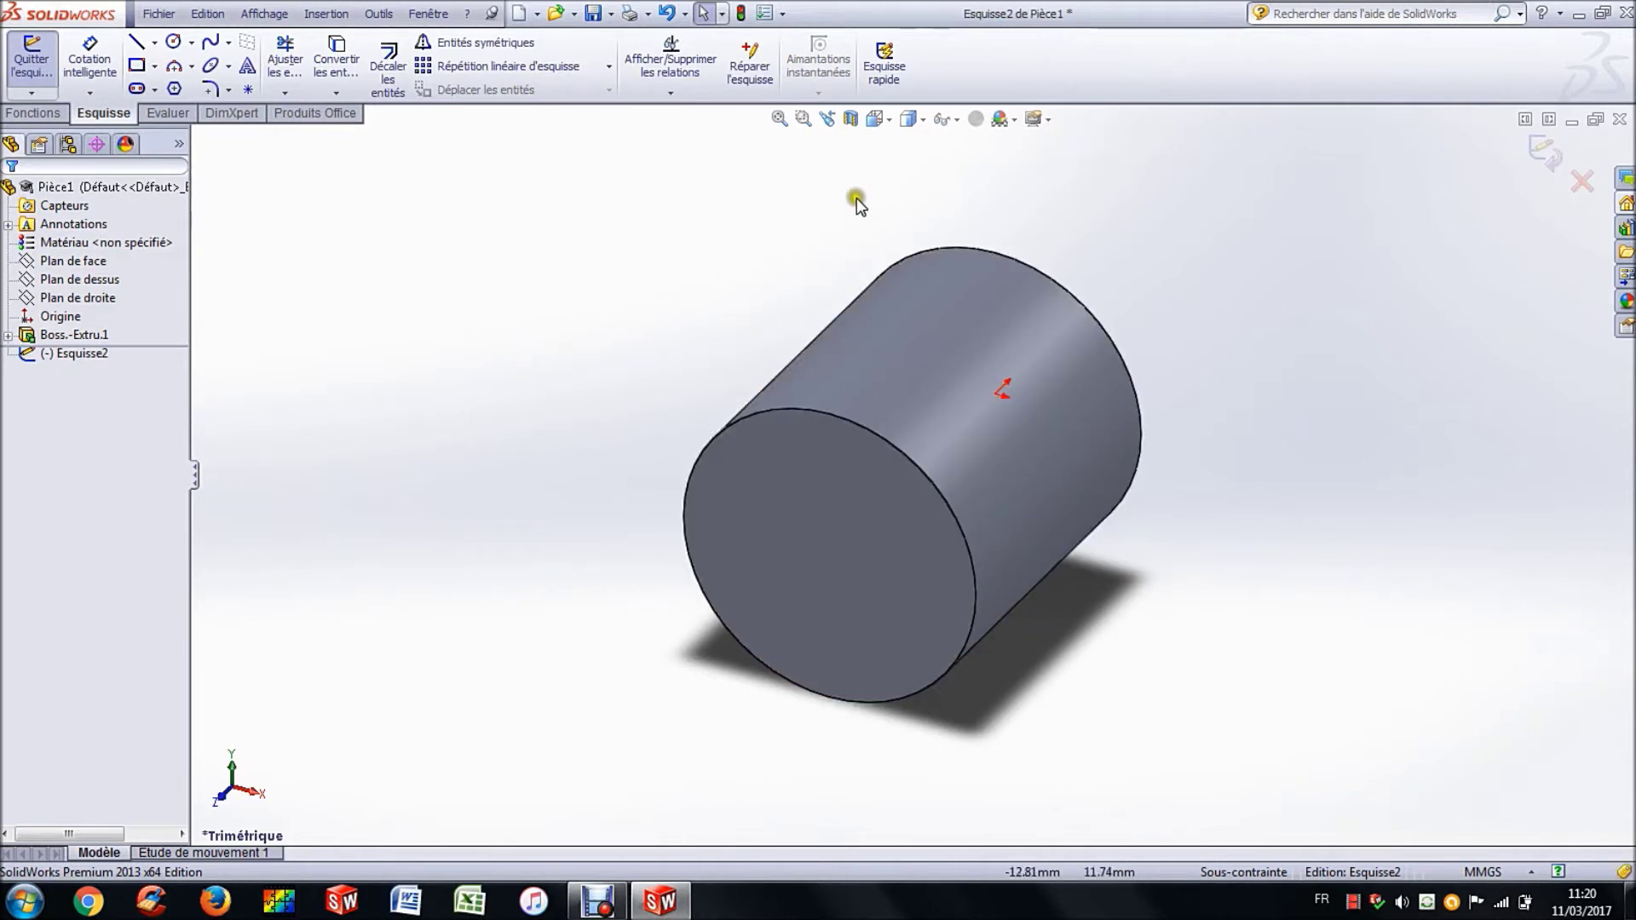
- Sketch a circle of about 11 mm radius, centred about 3 mm directly above the origin and overlapping the cylinder
left_click(887, 122)
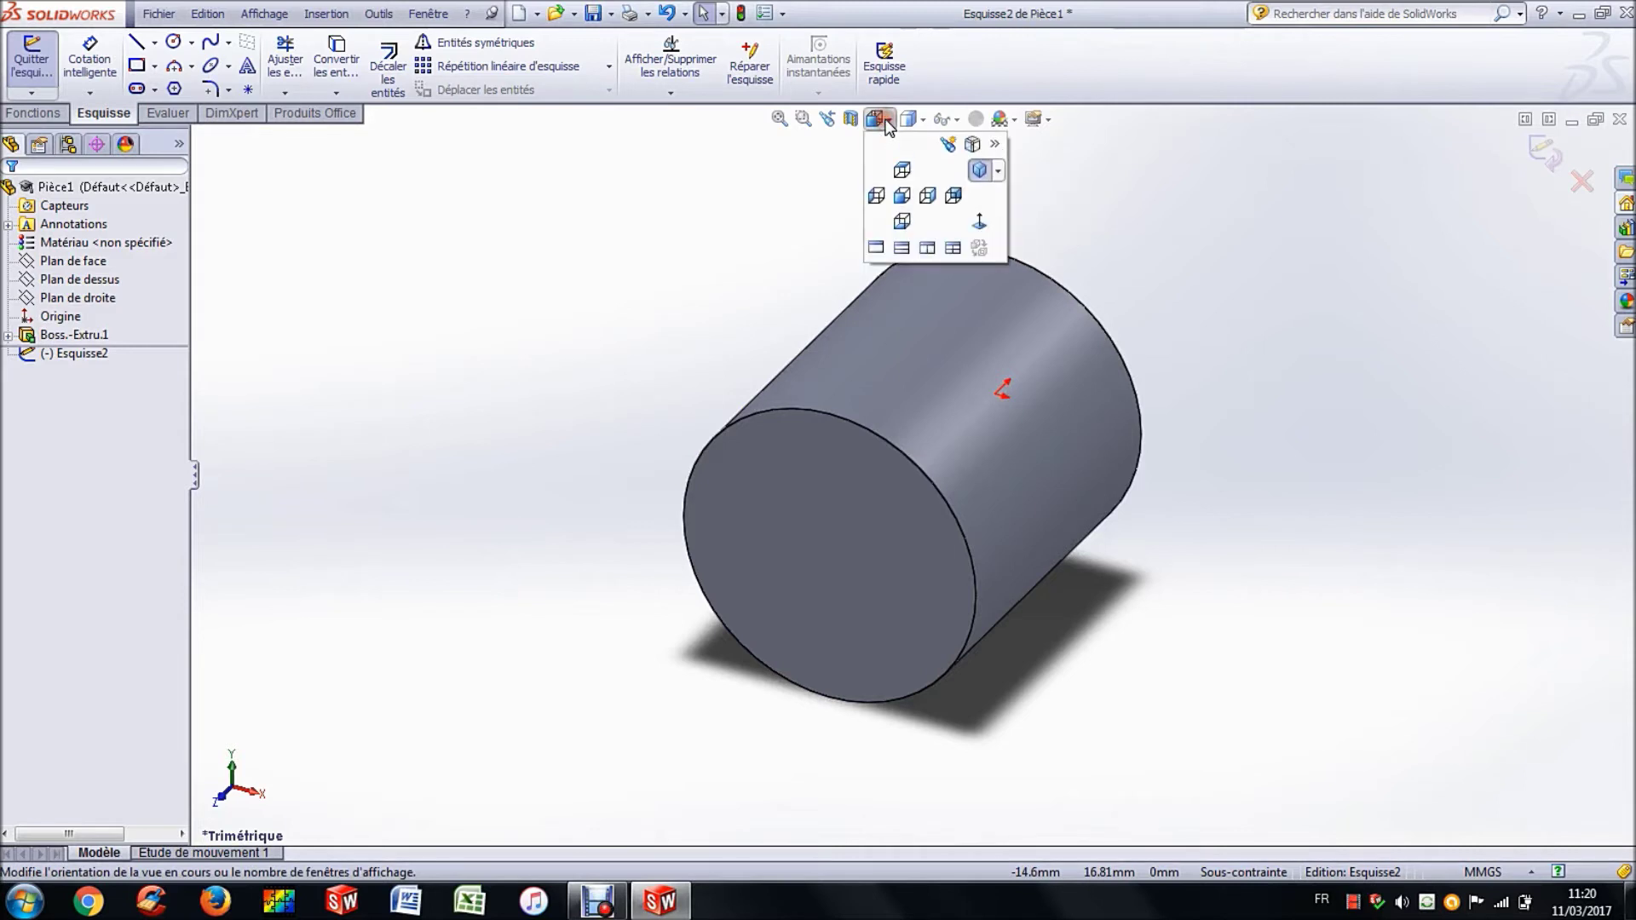
left_click(978, 224)
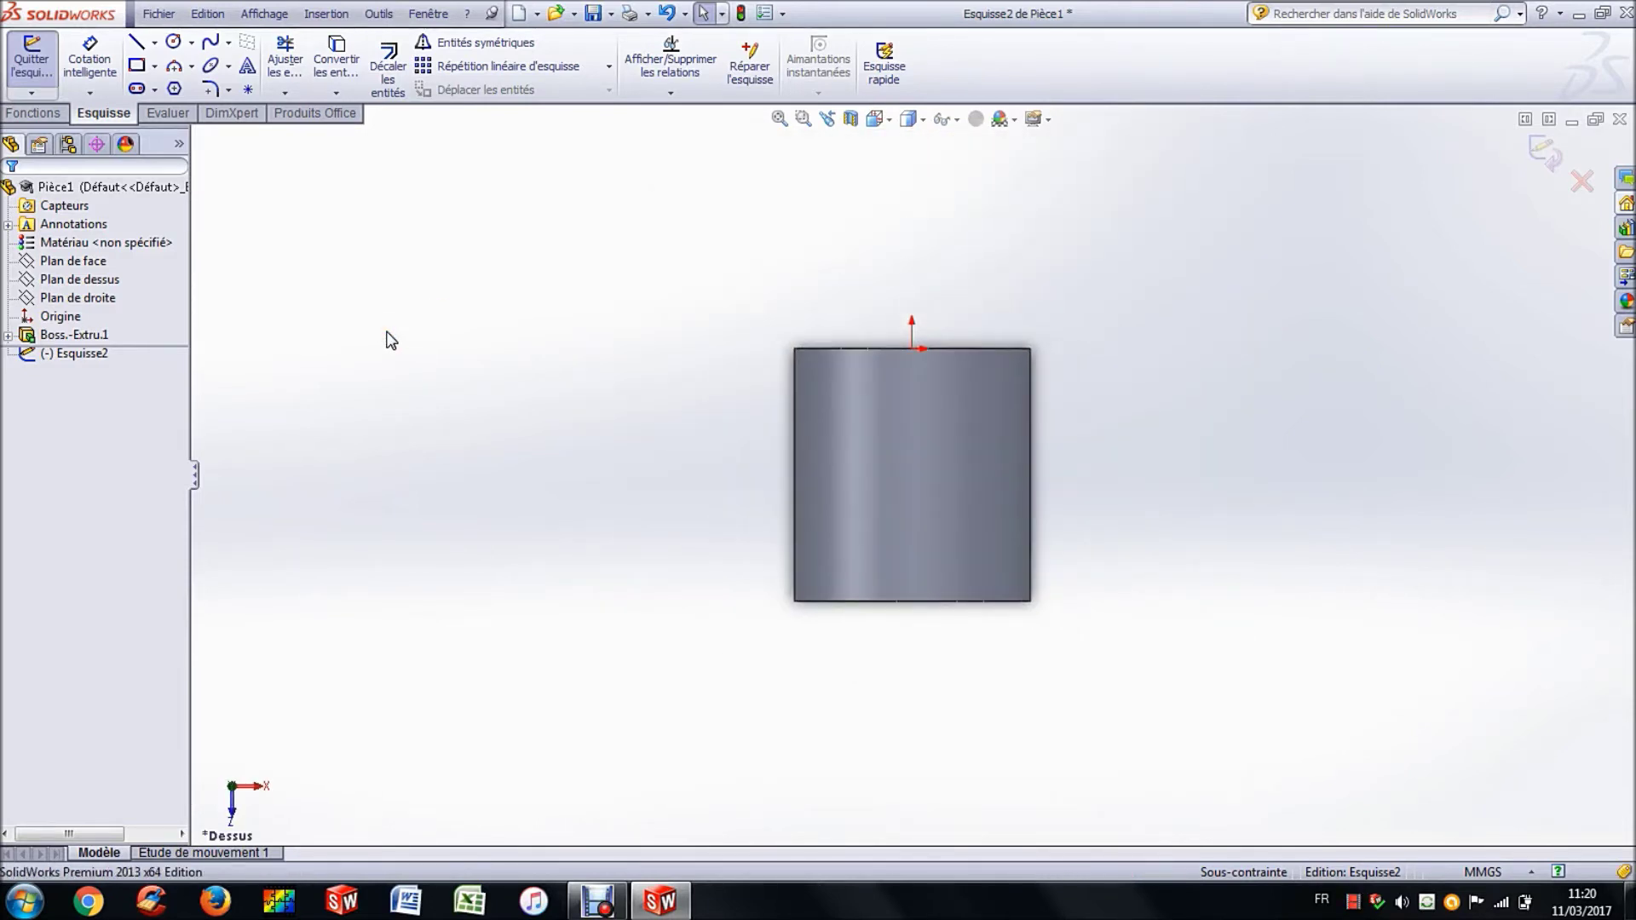
left_click(173, 42)
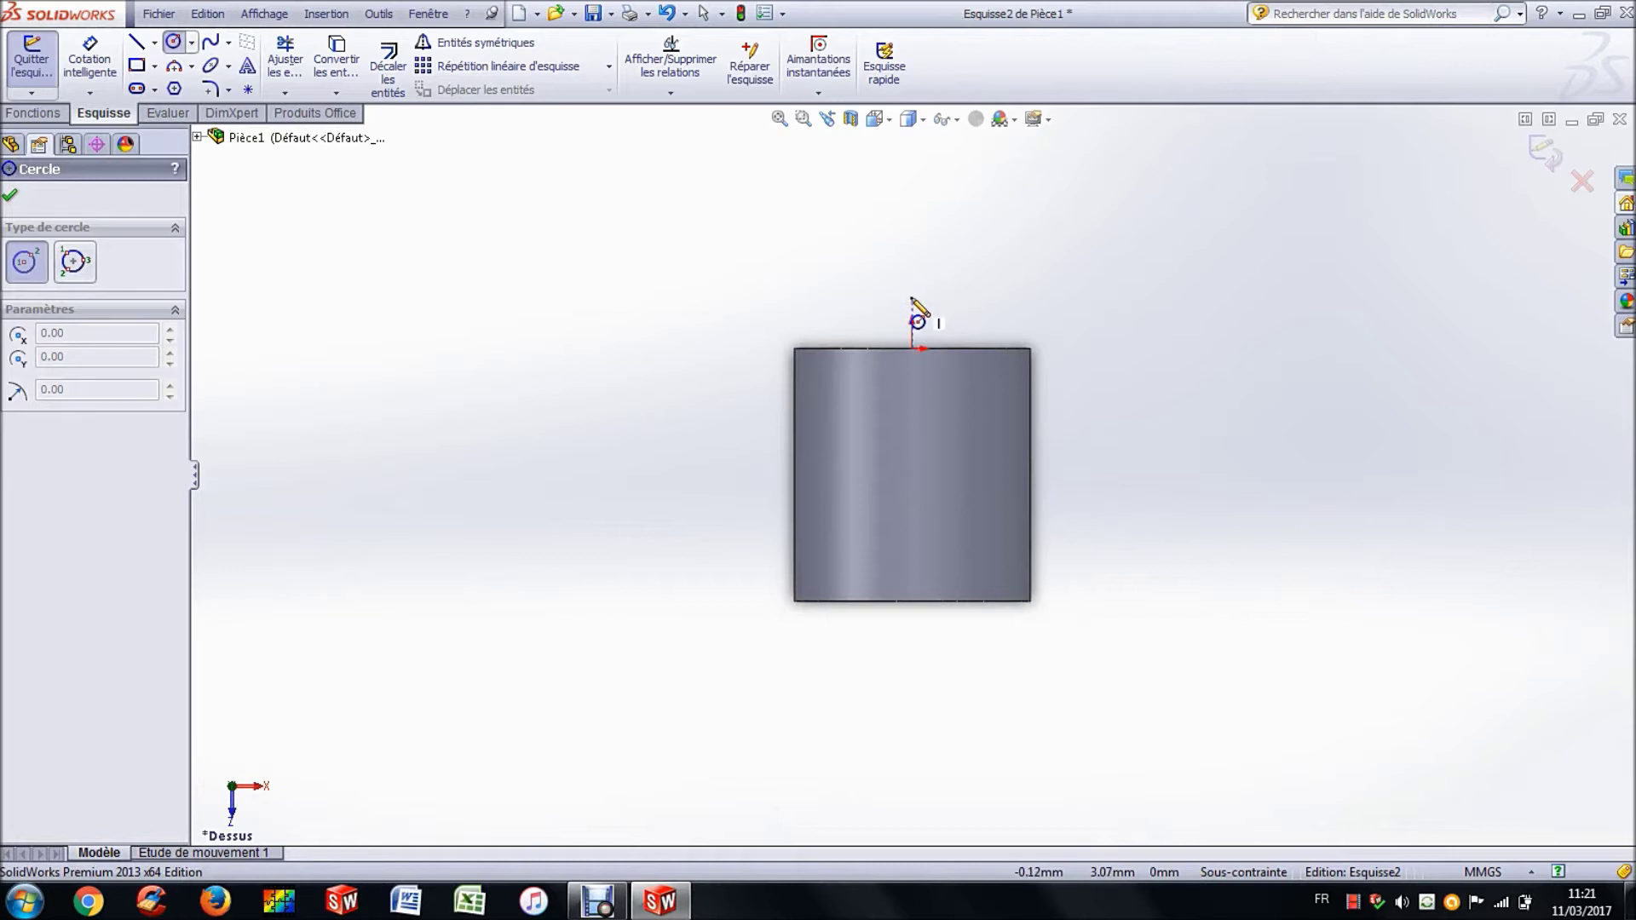
left_click(912, 297)
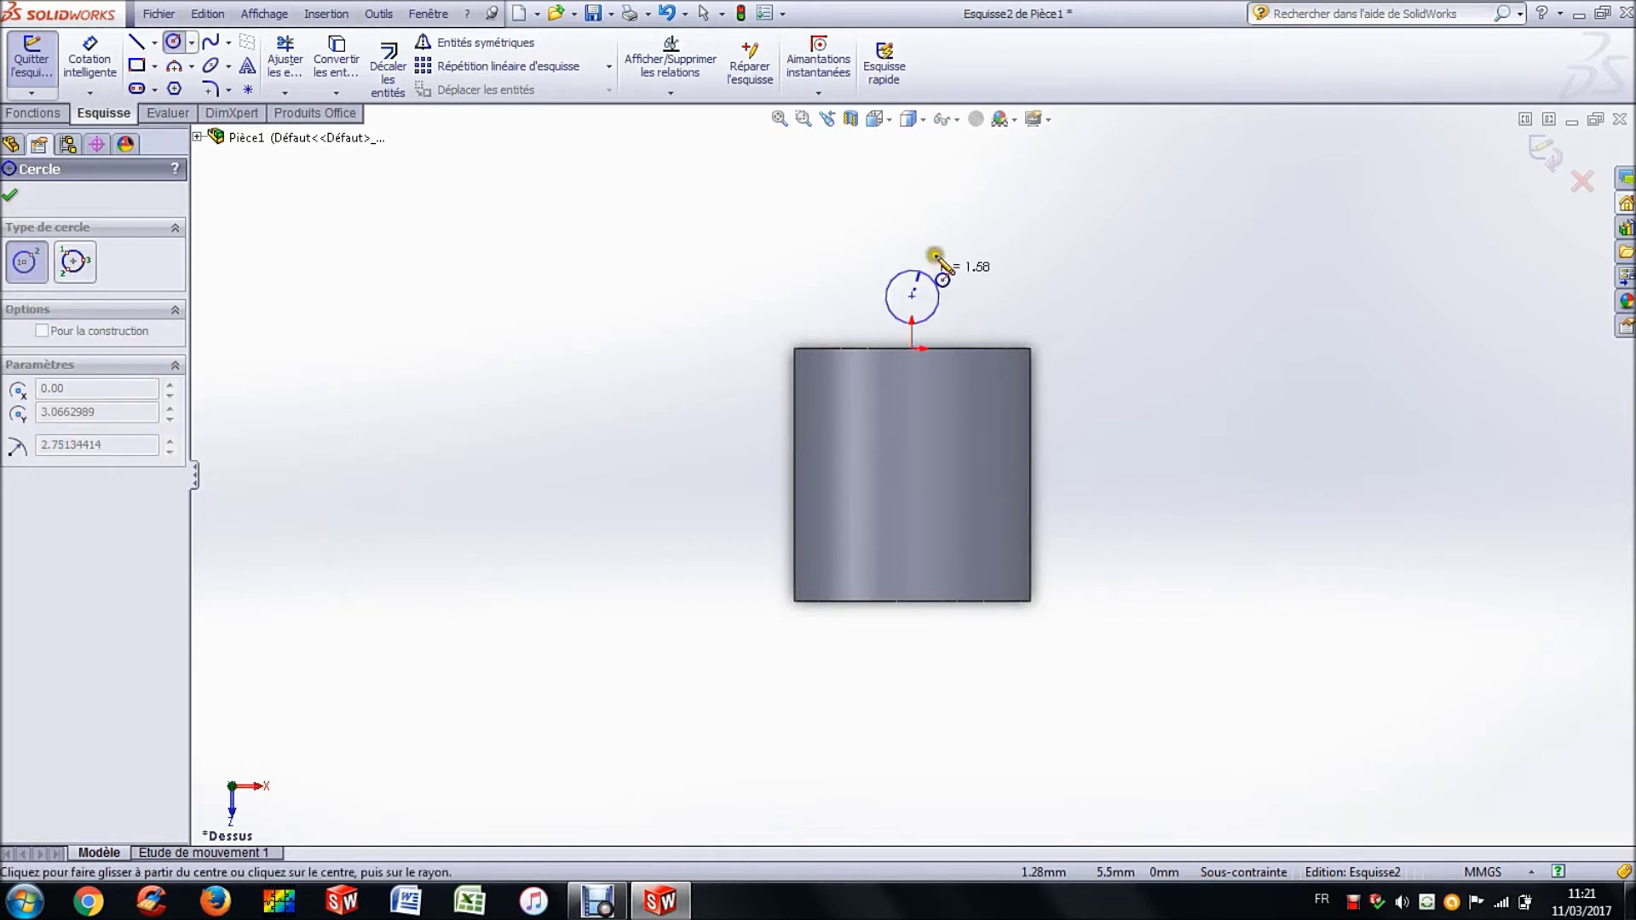
left_click(1062, 195)
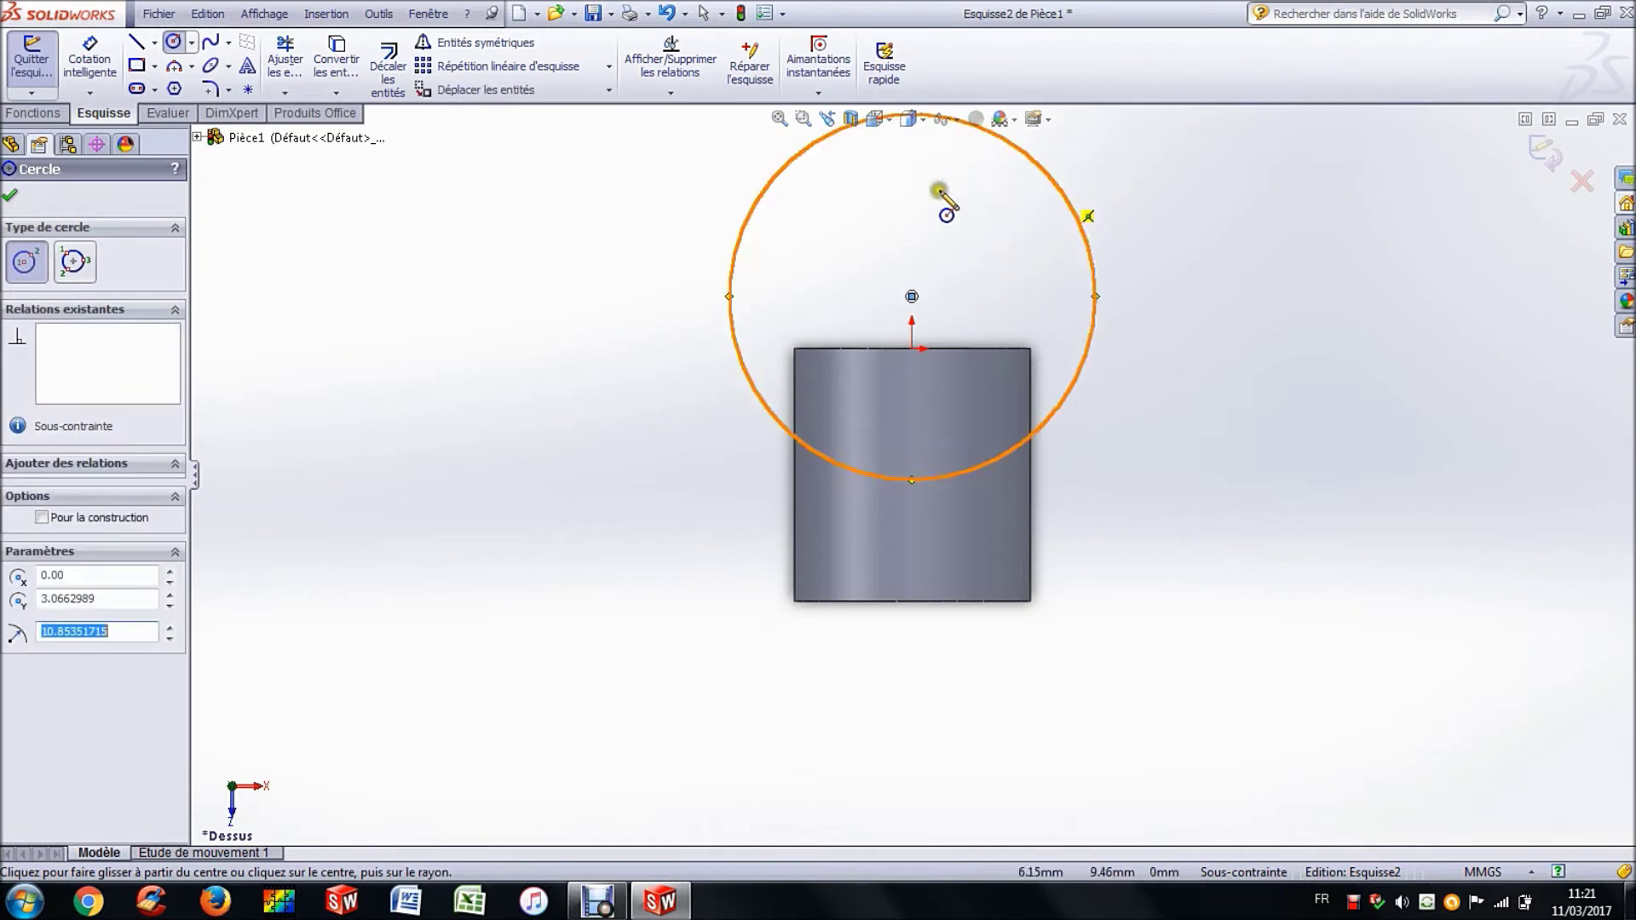
- Dimension the new circle's diameter as 18 mm
left_click(78, 64)
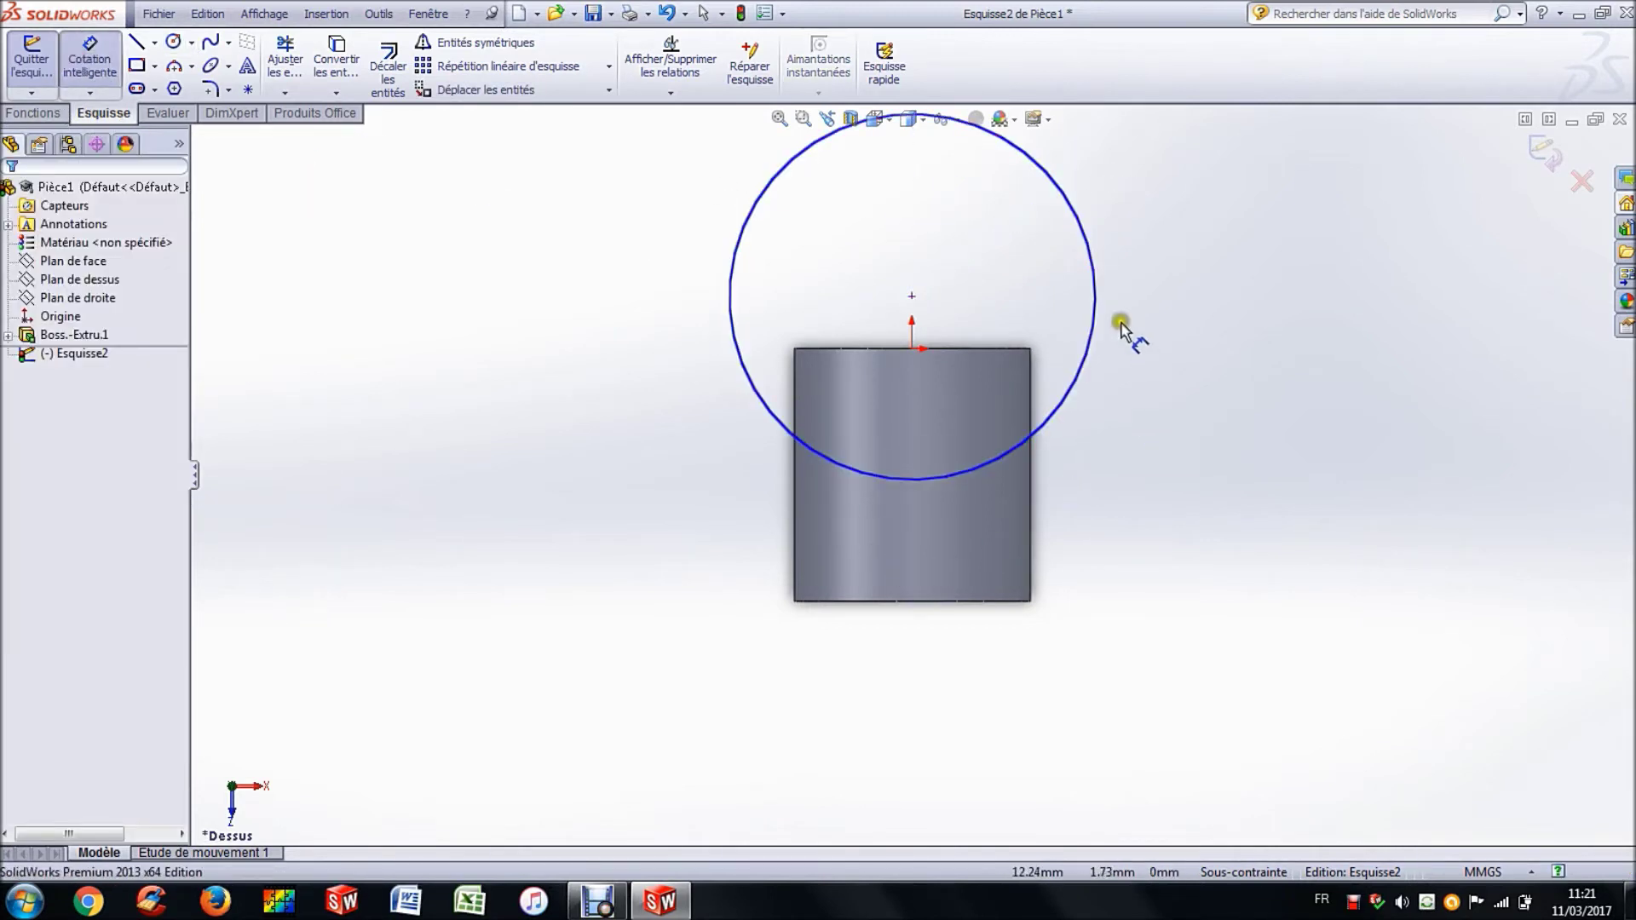
left_click(1096, 302)
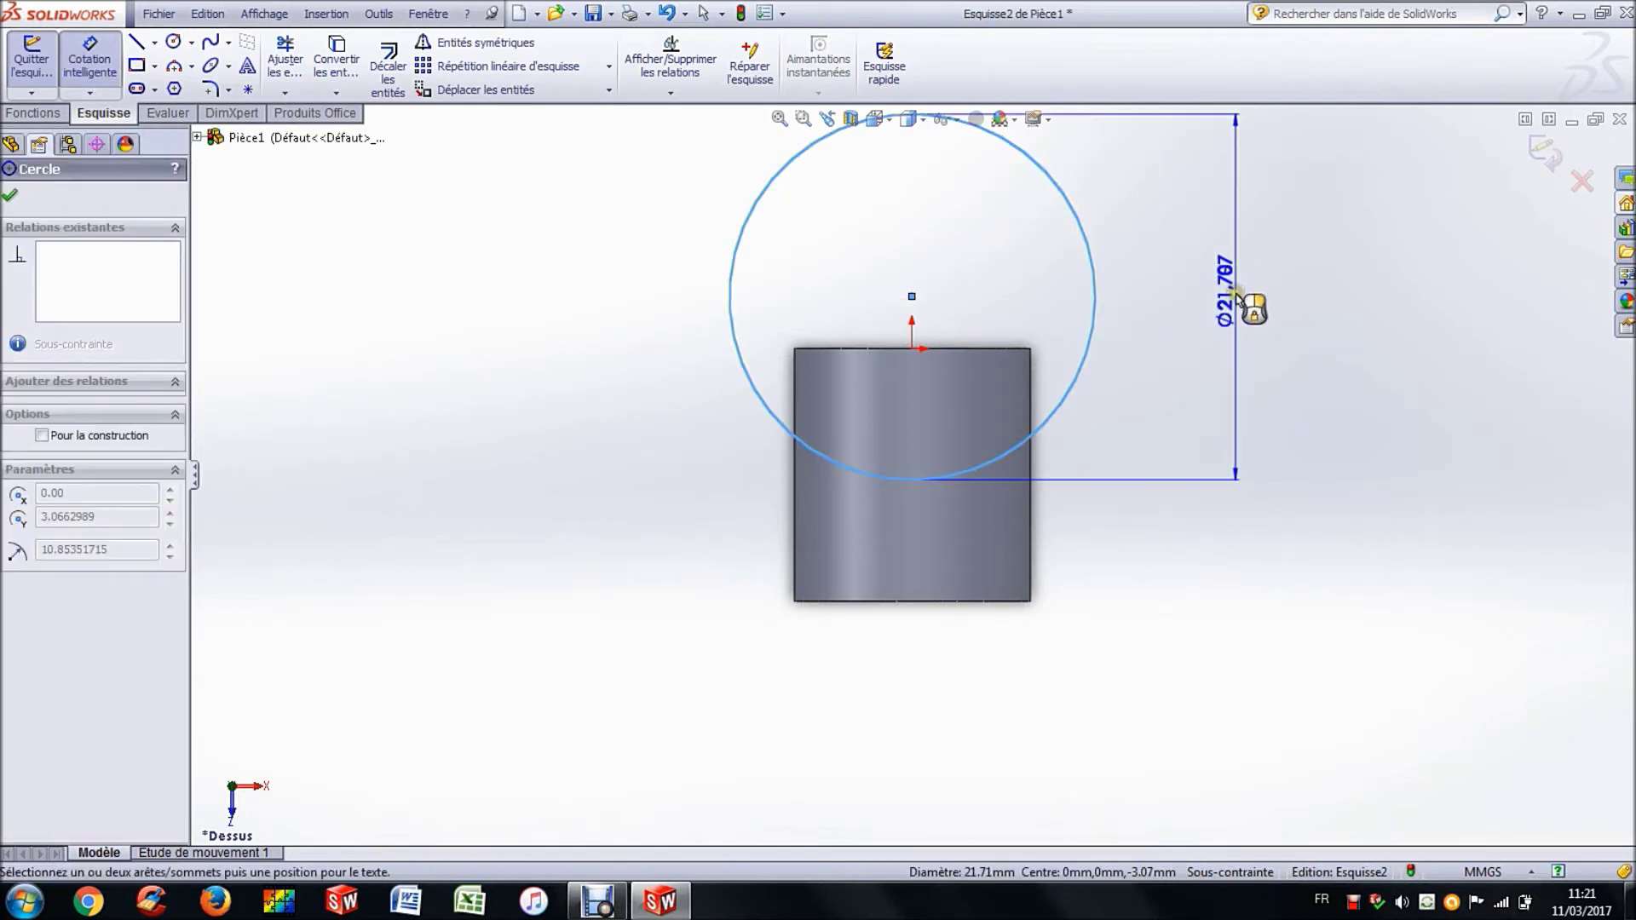
left_click(1245, 302)
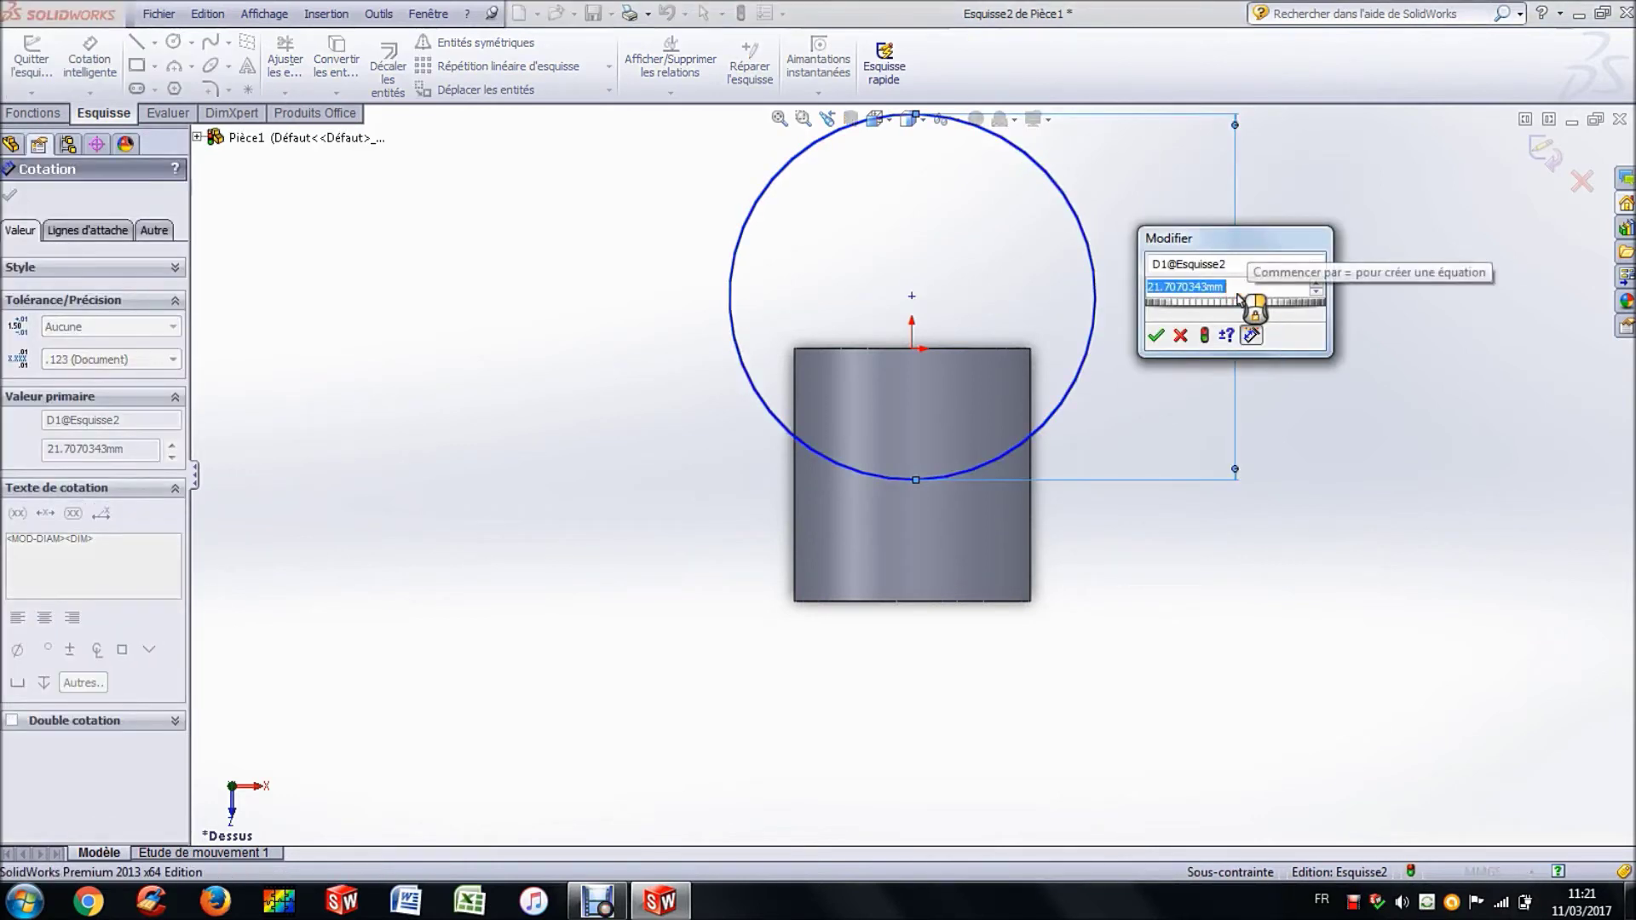
type("18")
key("Return")
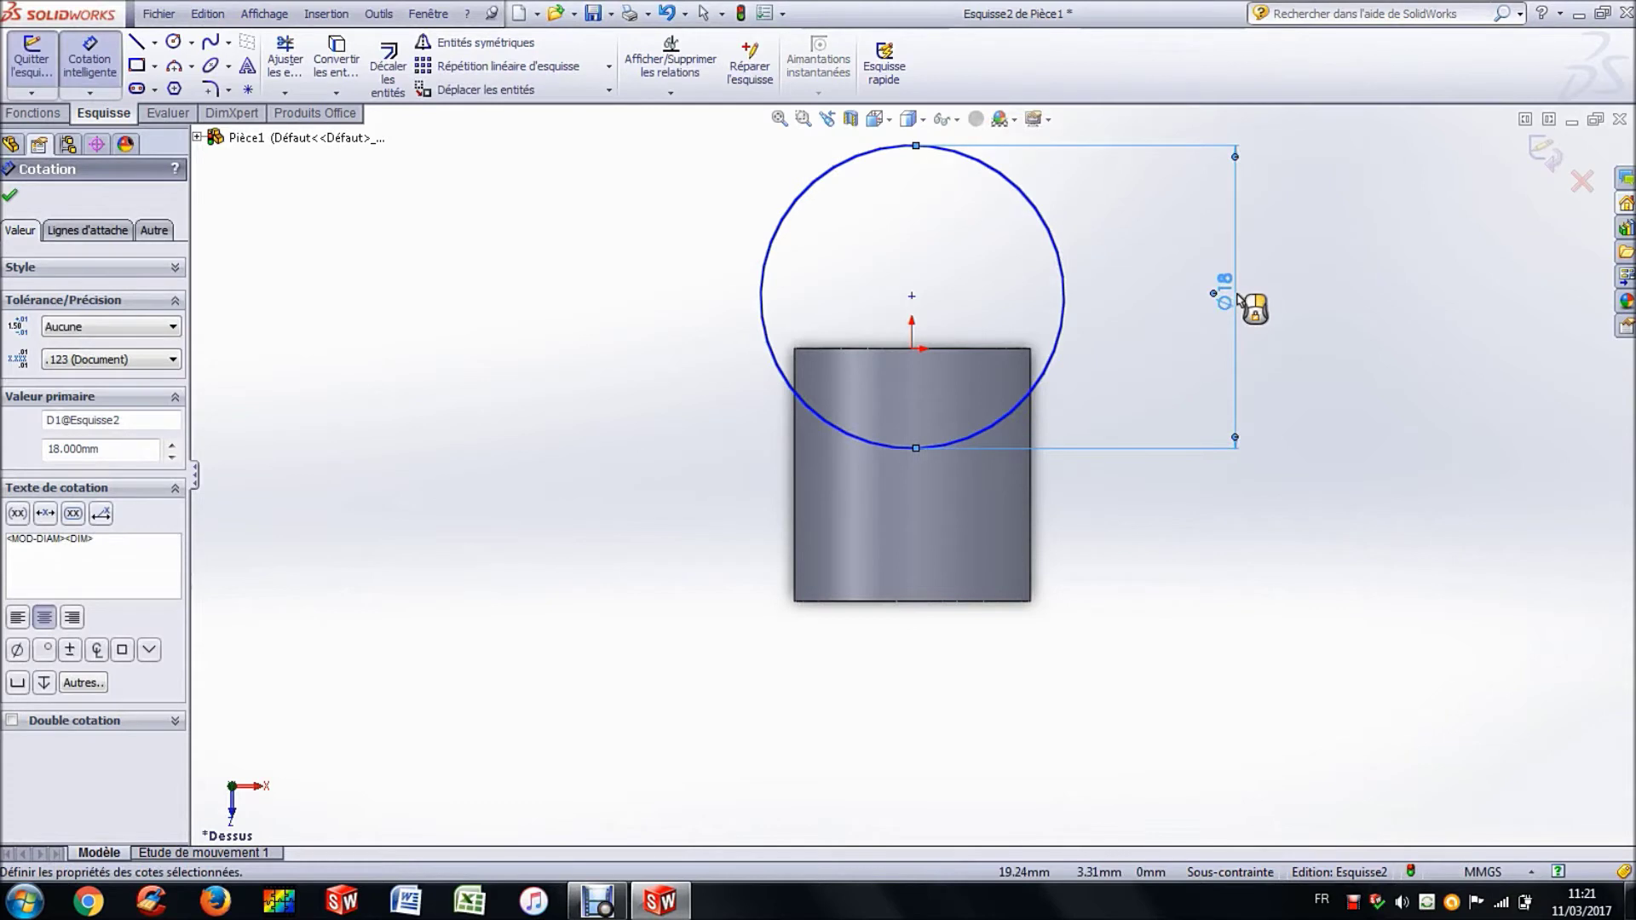
- Dimension the distance from the circle's centre to the cylinder's bottom edge as 20.5 mm
left_click(1050, 228)
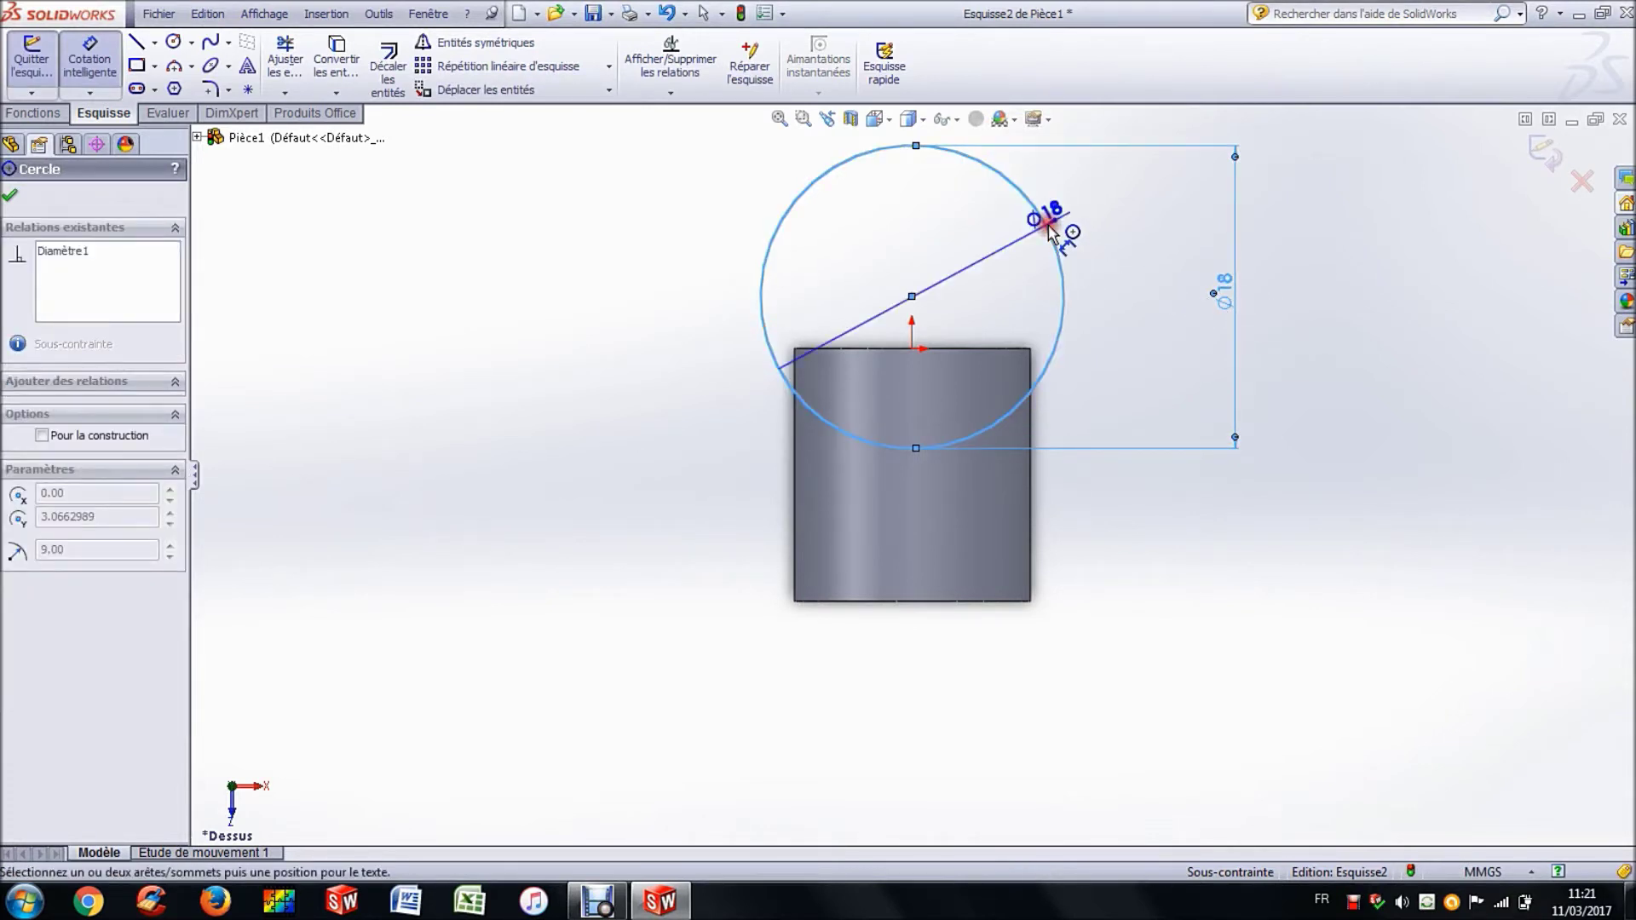
left_click(967, 605)
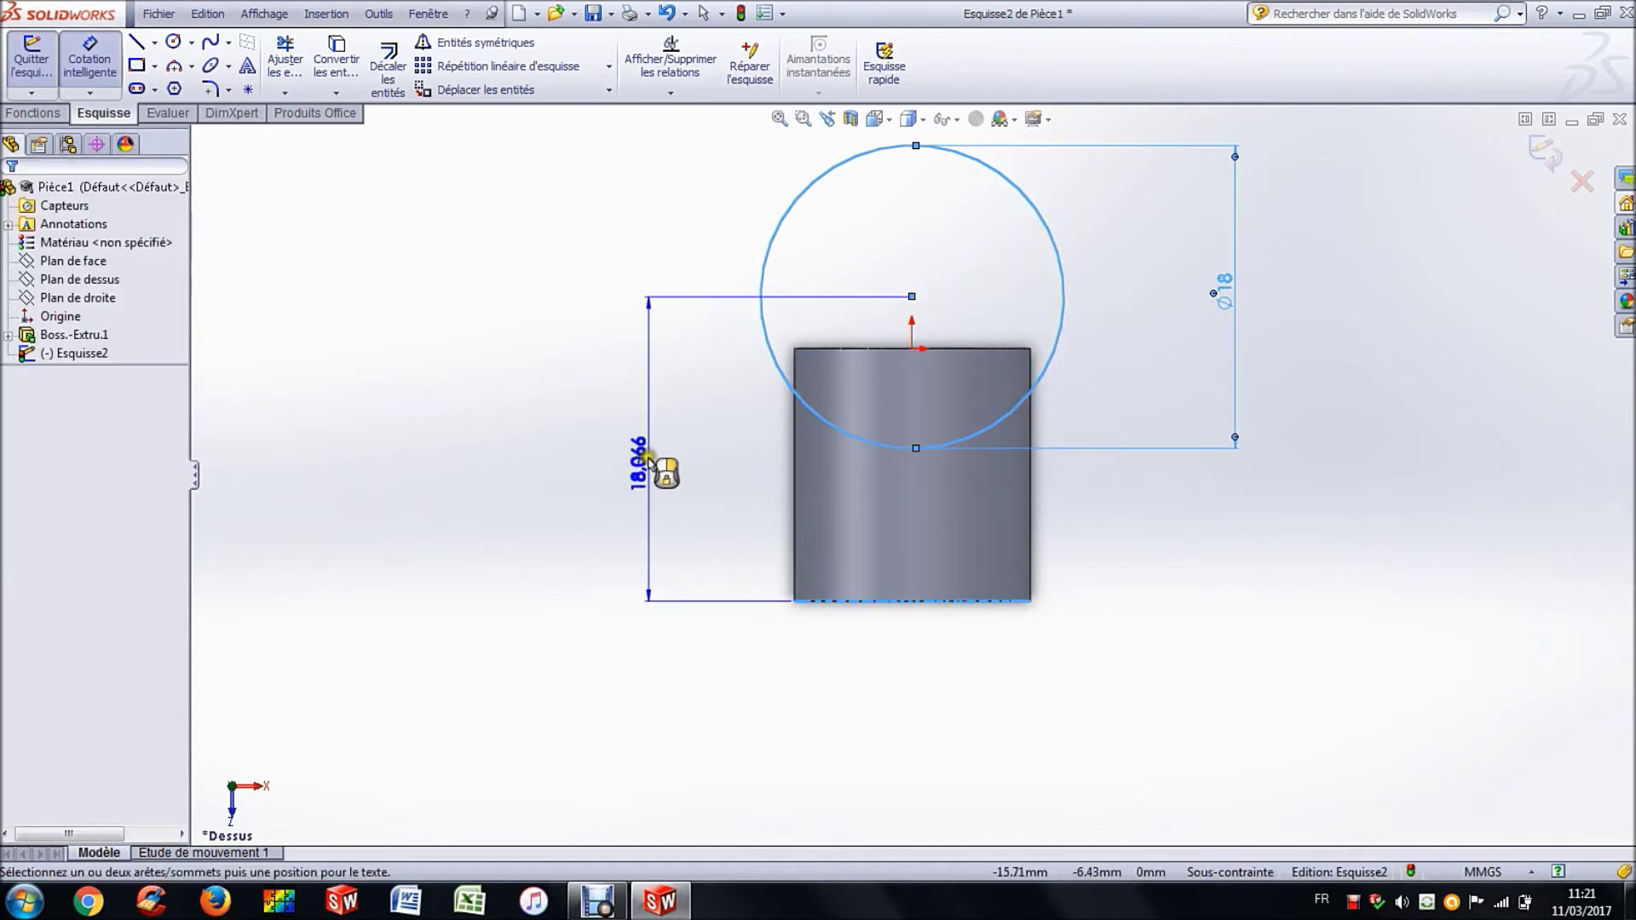
left_click(651, 461)
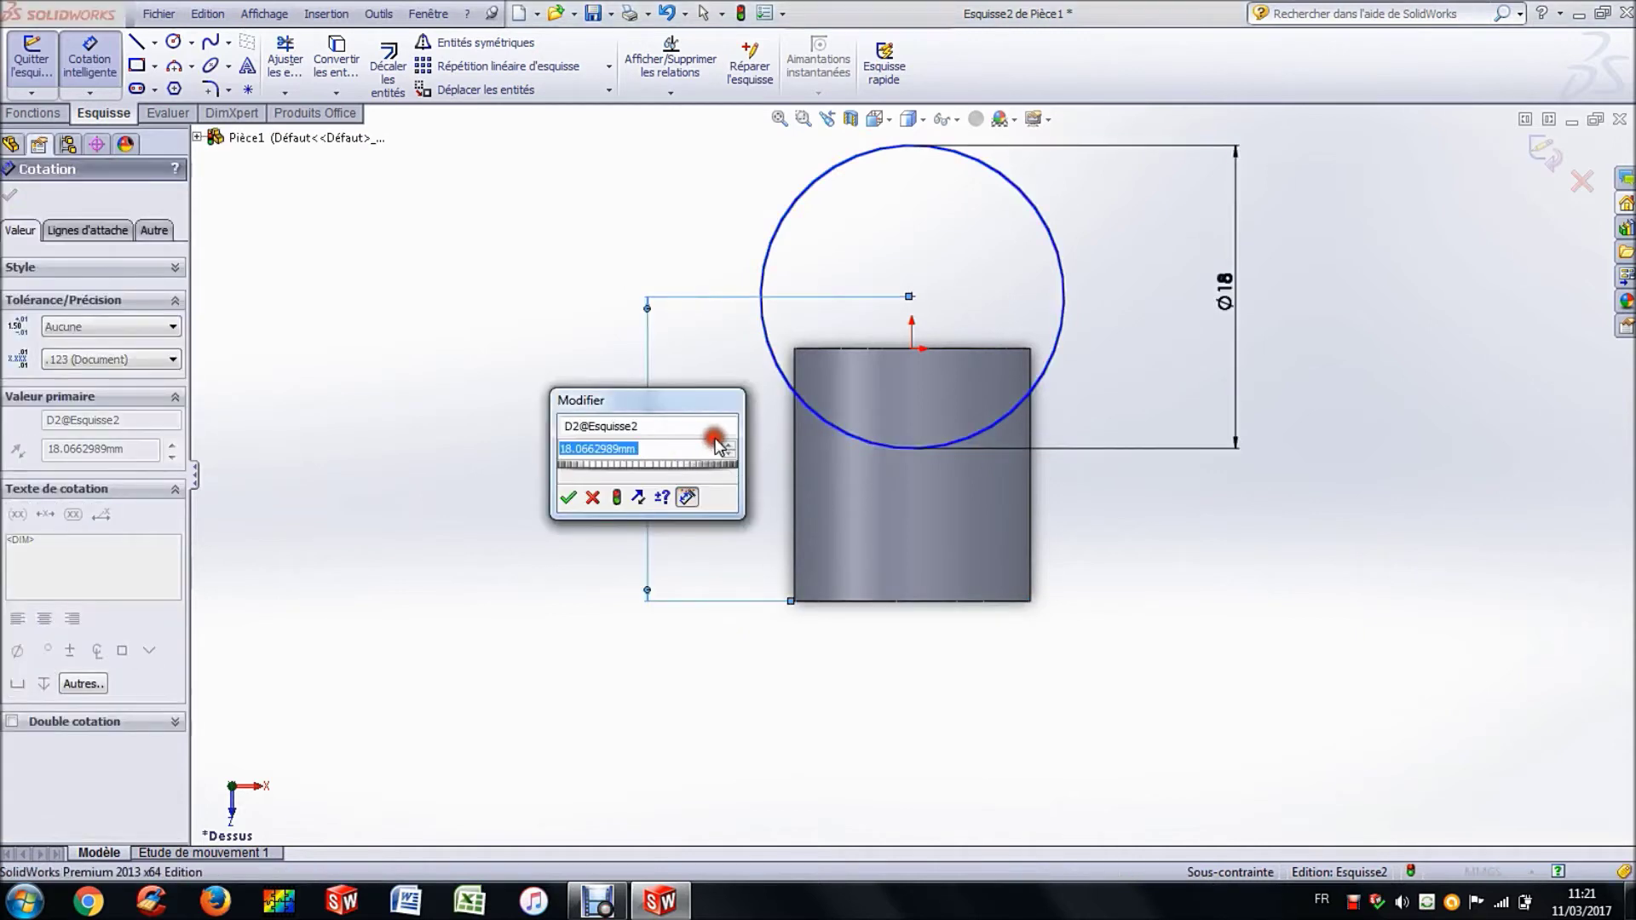
type("20.5")
key("Return")
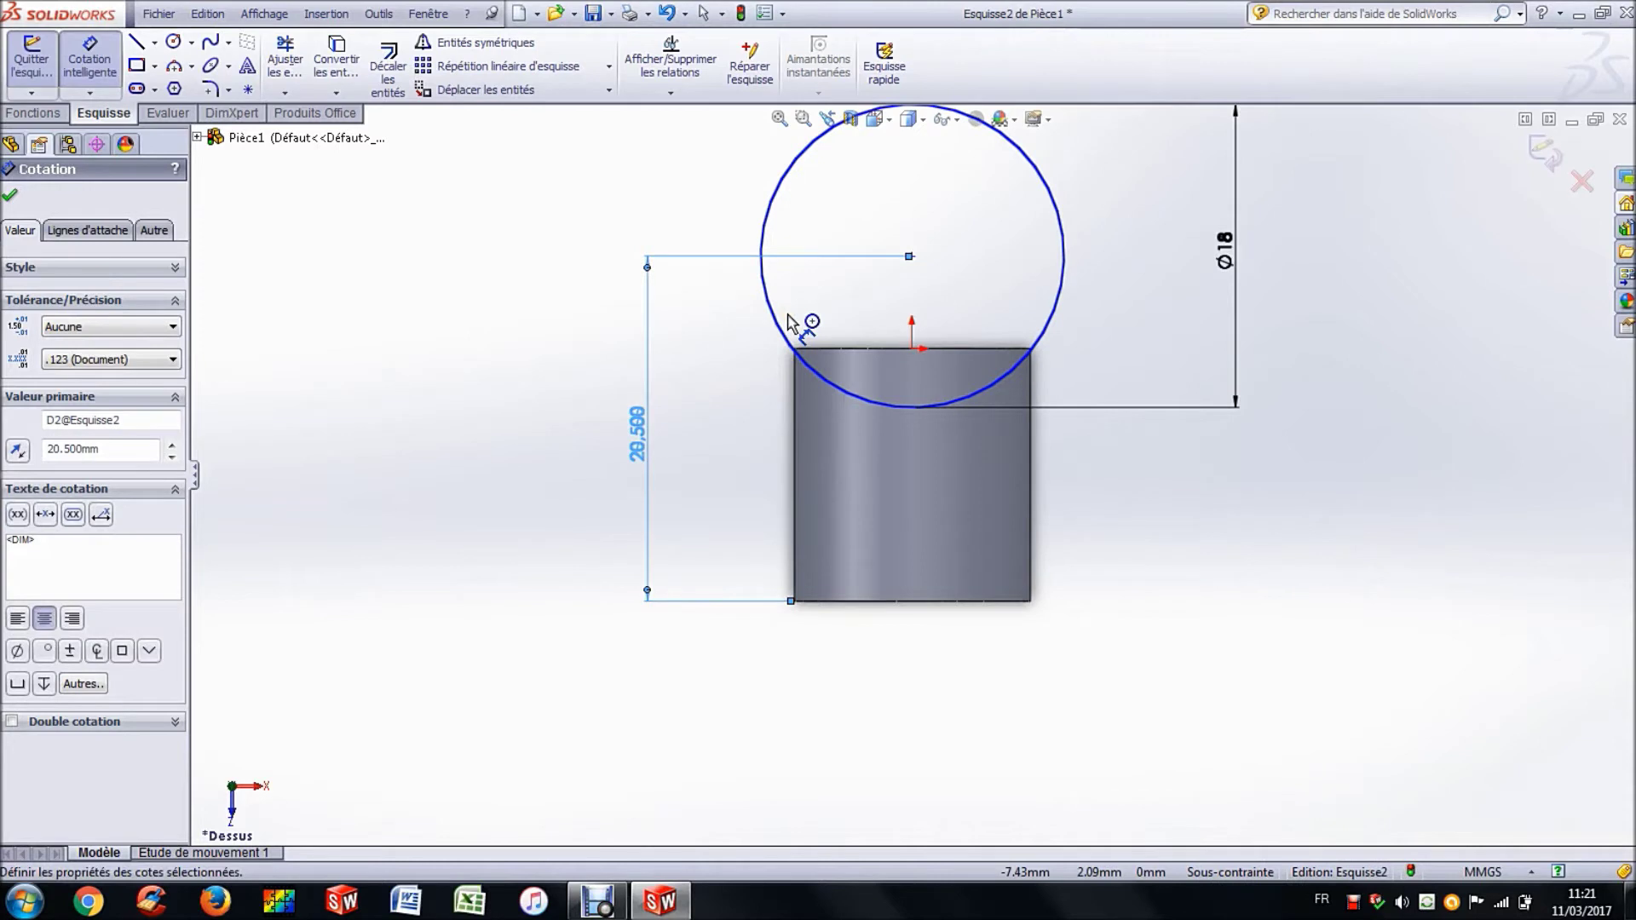
- Sketch a horizontal construction line across the circle's full diameter, from its left quadrant point to its right one
left_click(778, 119)
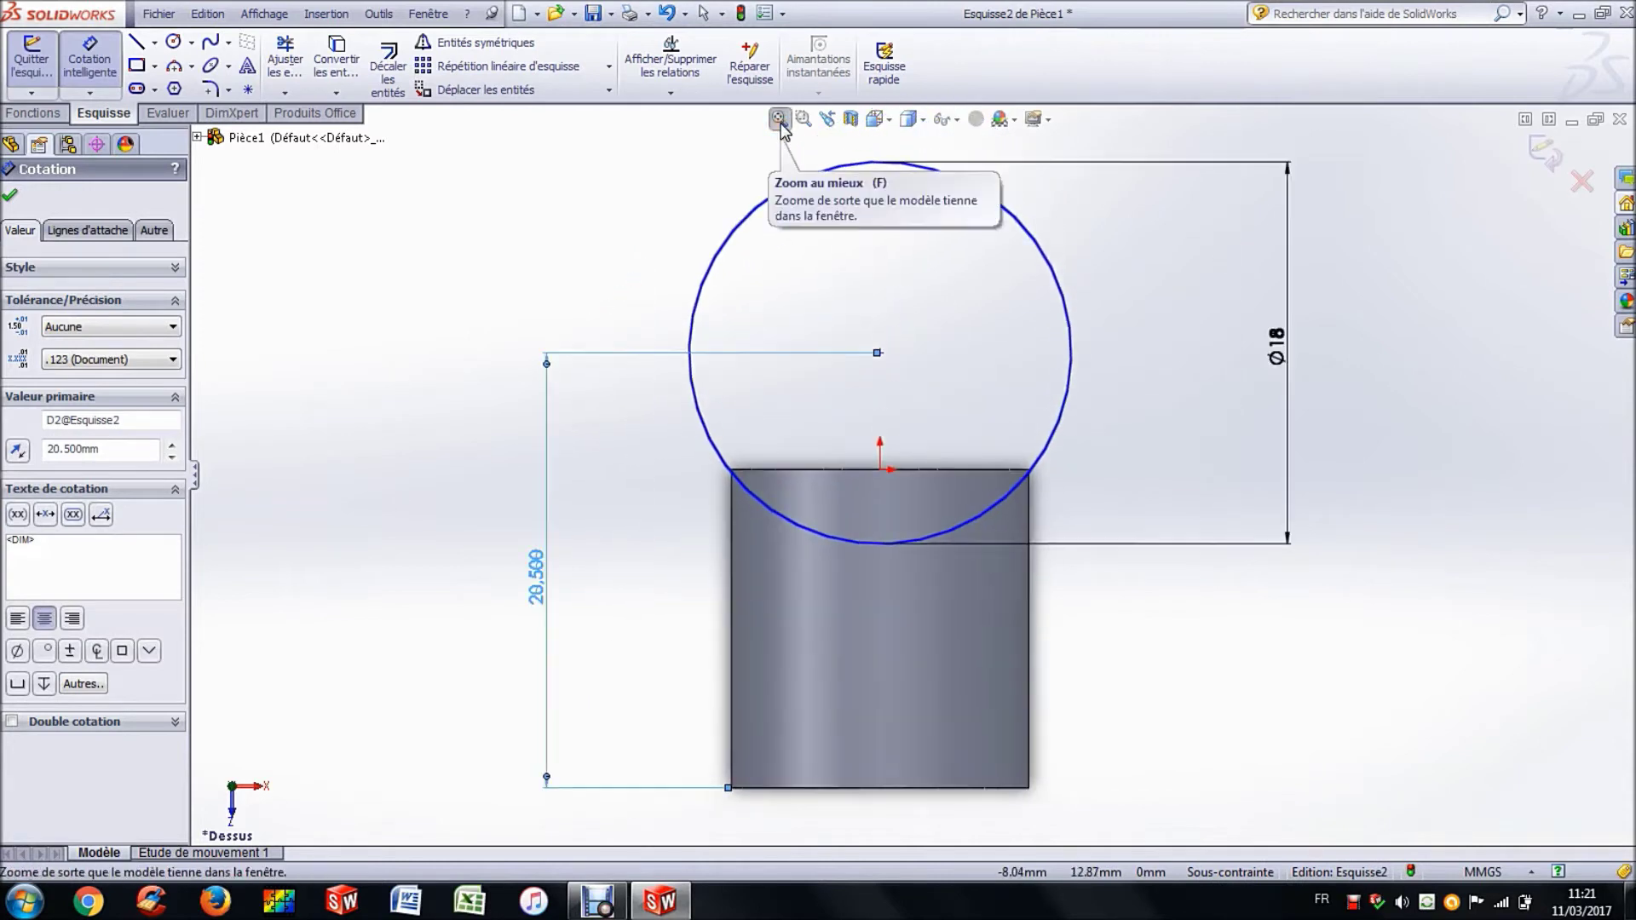
left_click(155, 42)
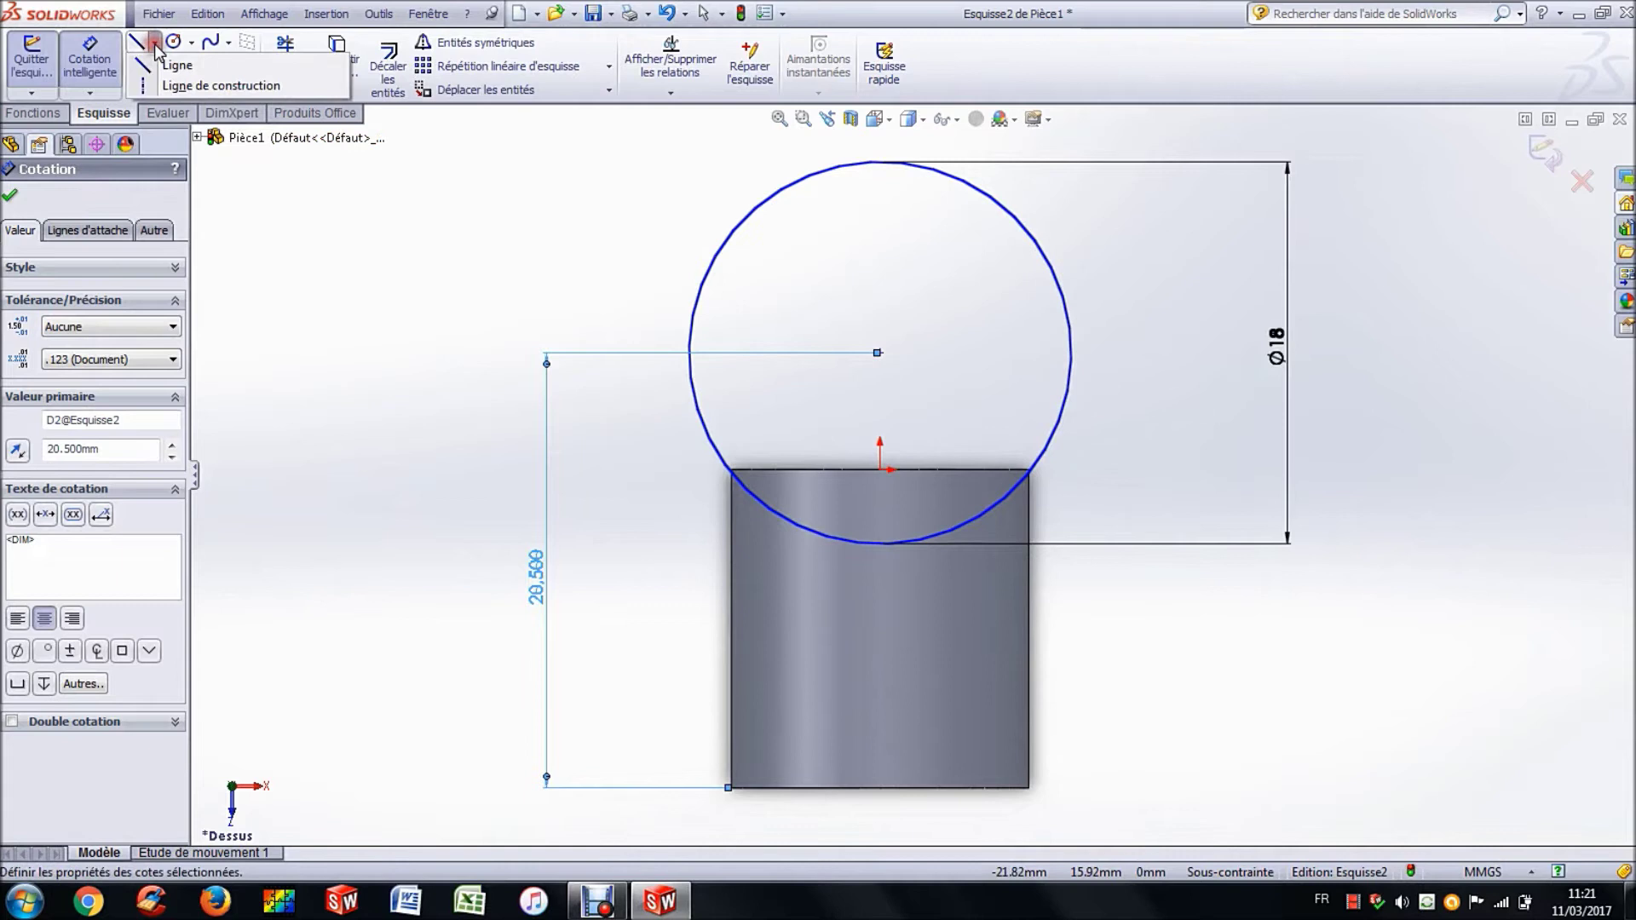
left_click(182, 86)
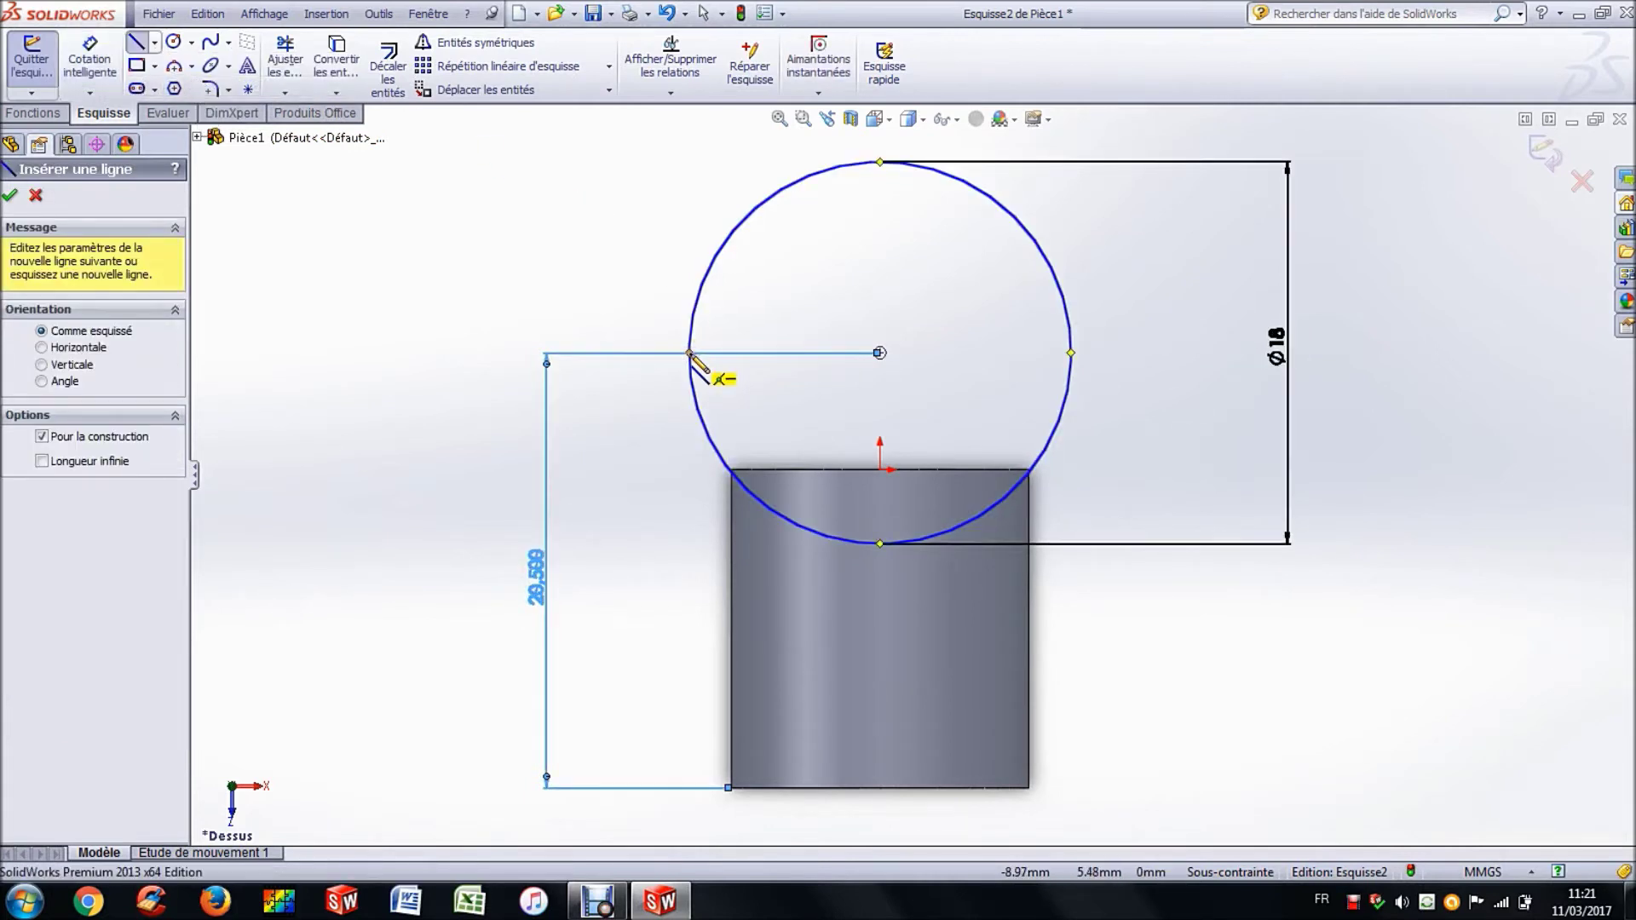
left_click(690, 352)
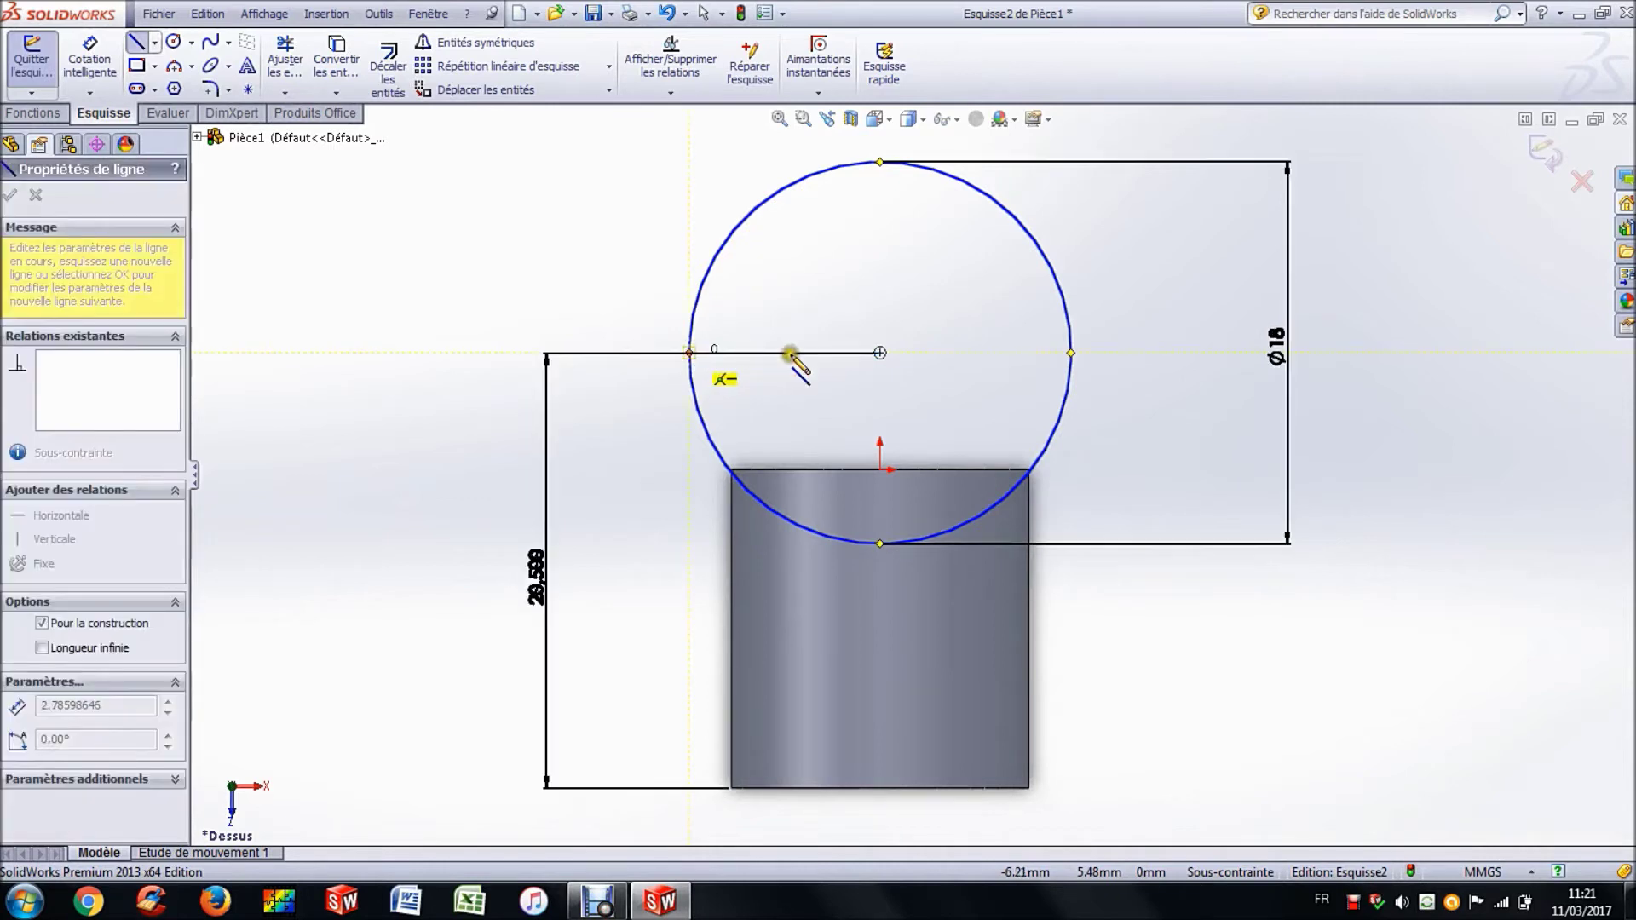
left_click(1071, 353)
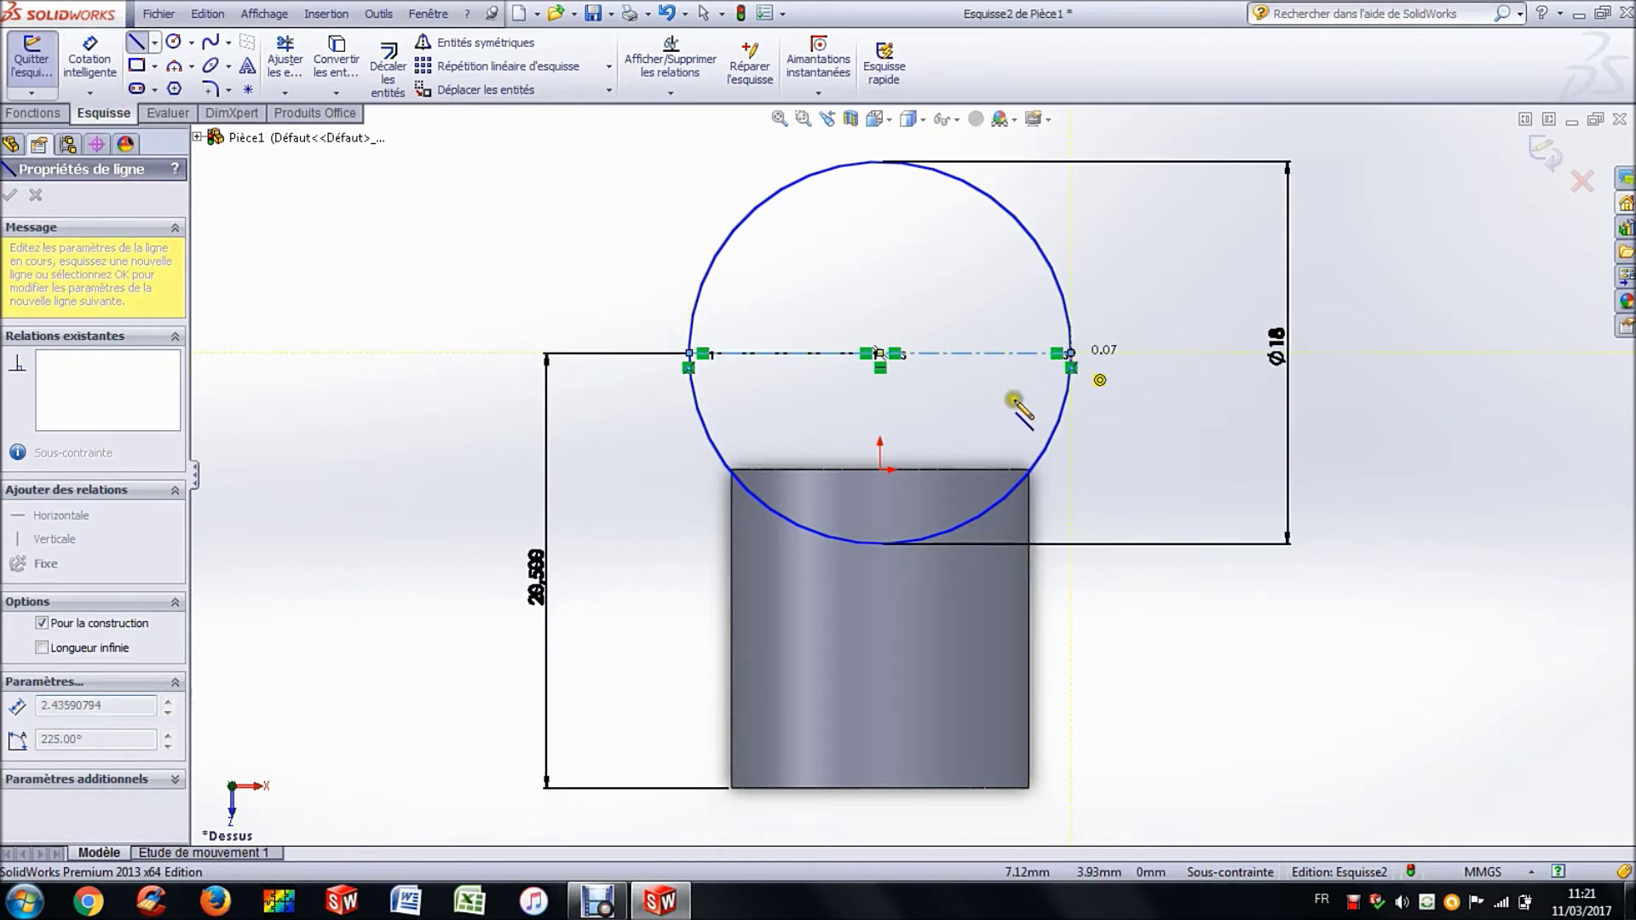
key("Escape")
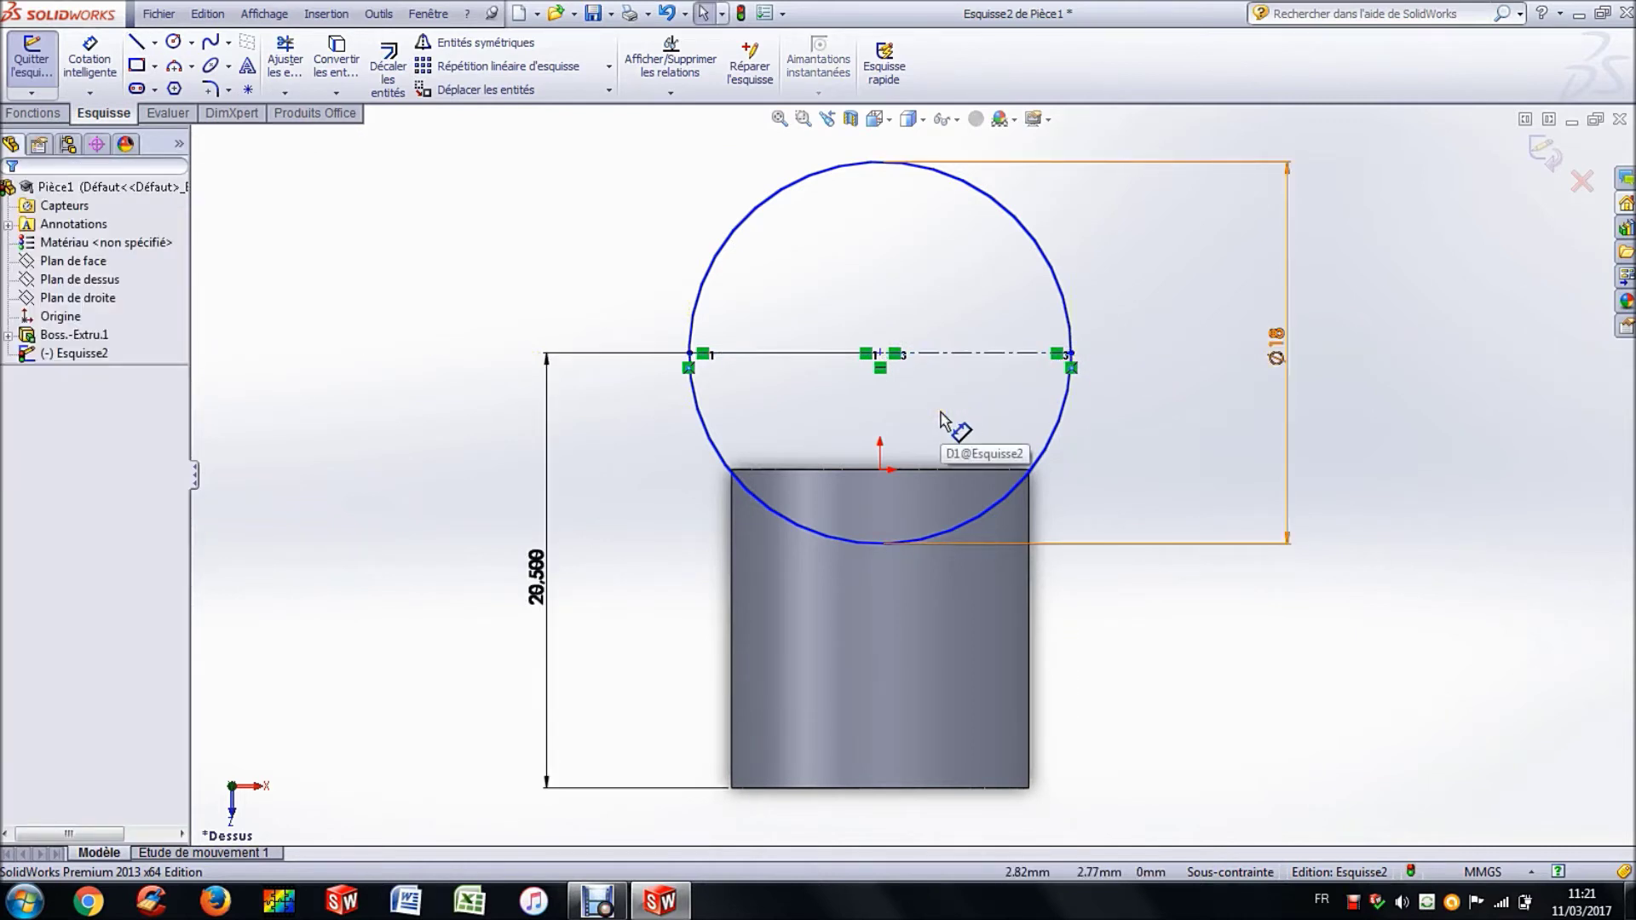
- Trim away the circle's lower half below the construction line
left_click(287, 58)
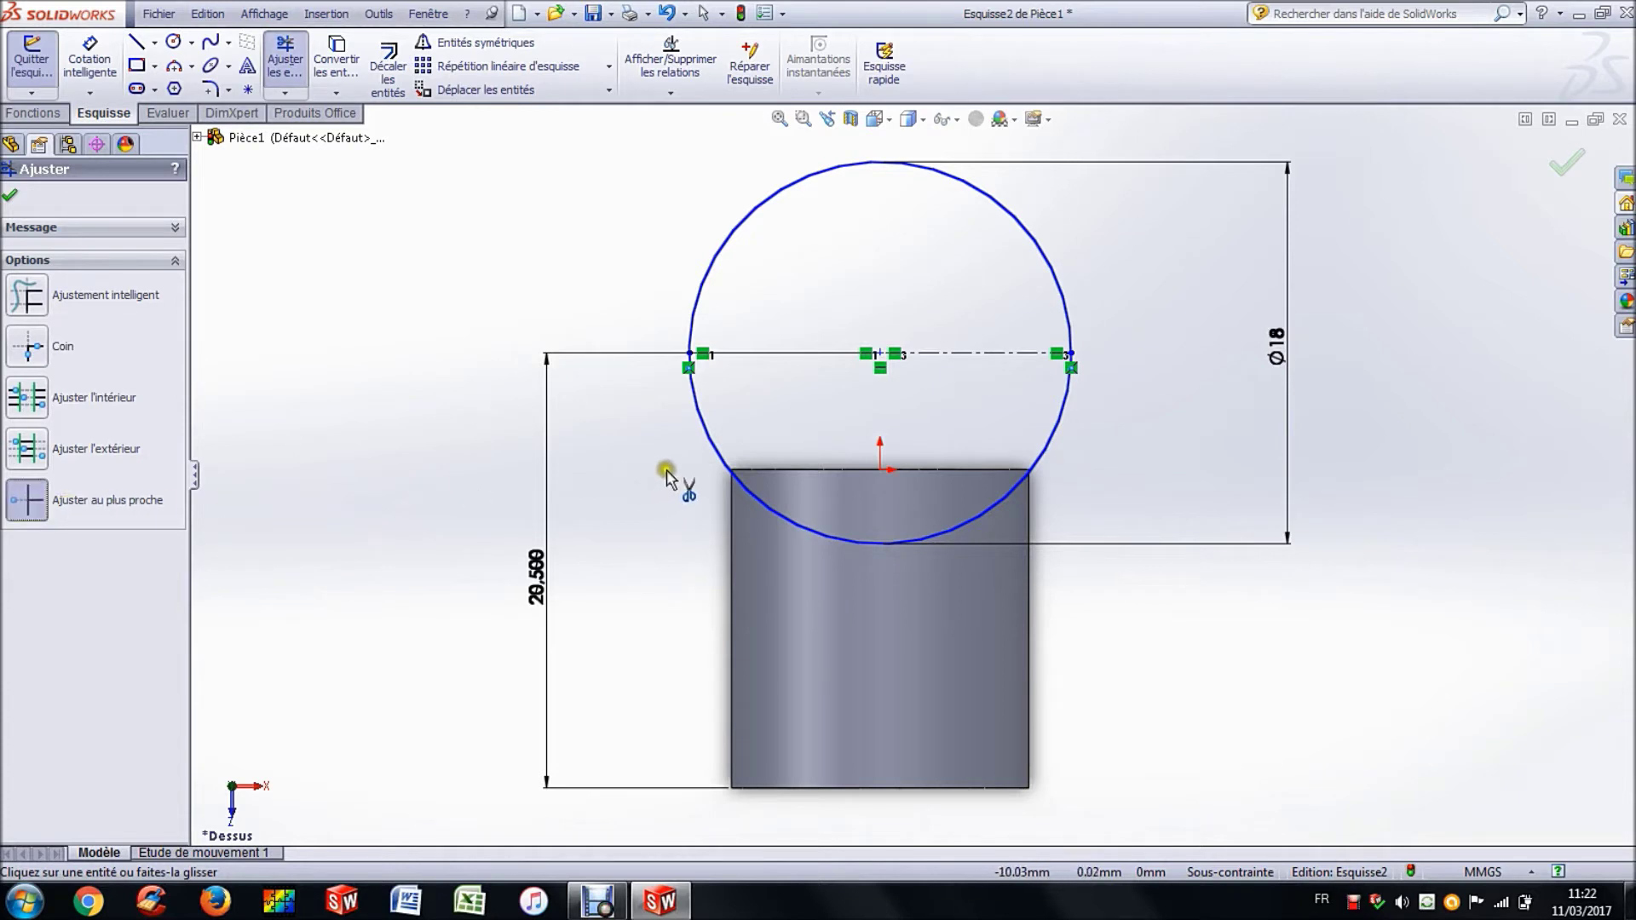
left_click(710, 443)
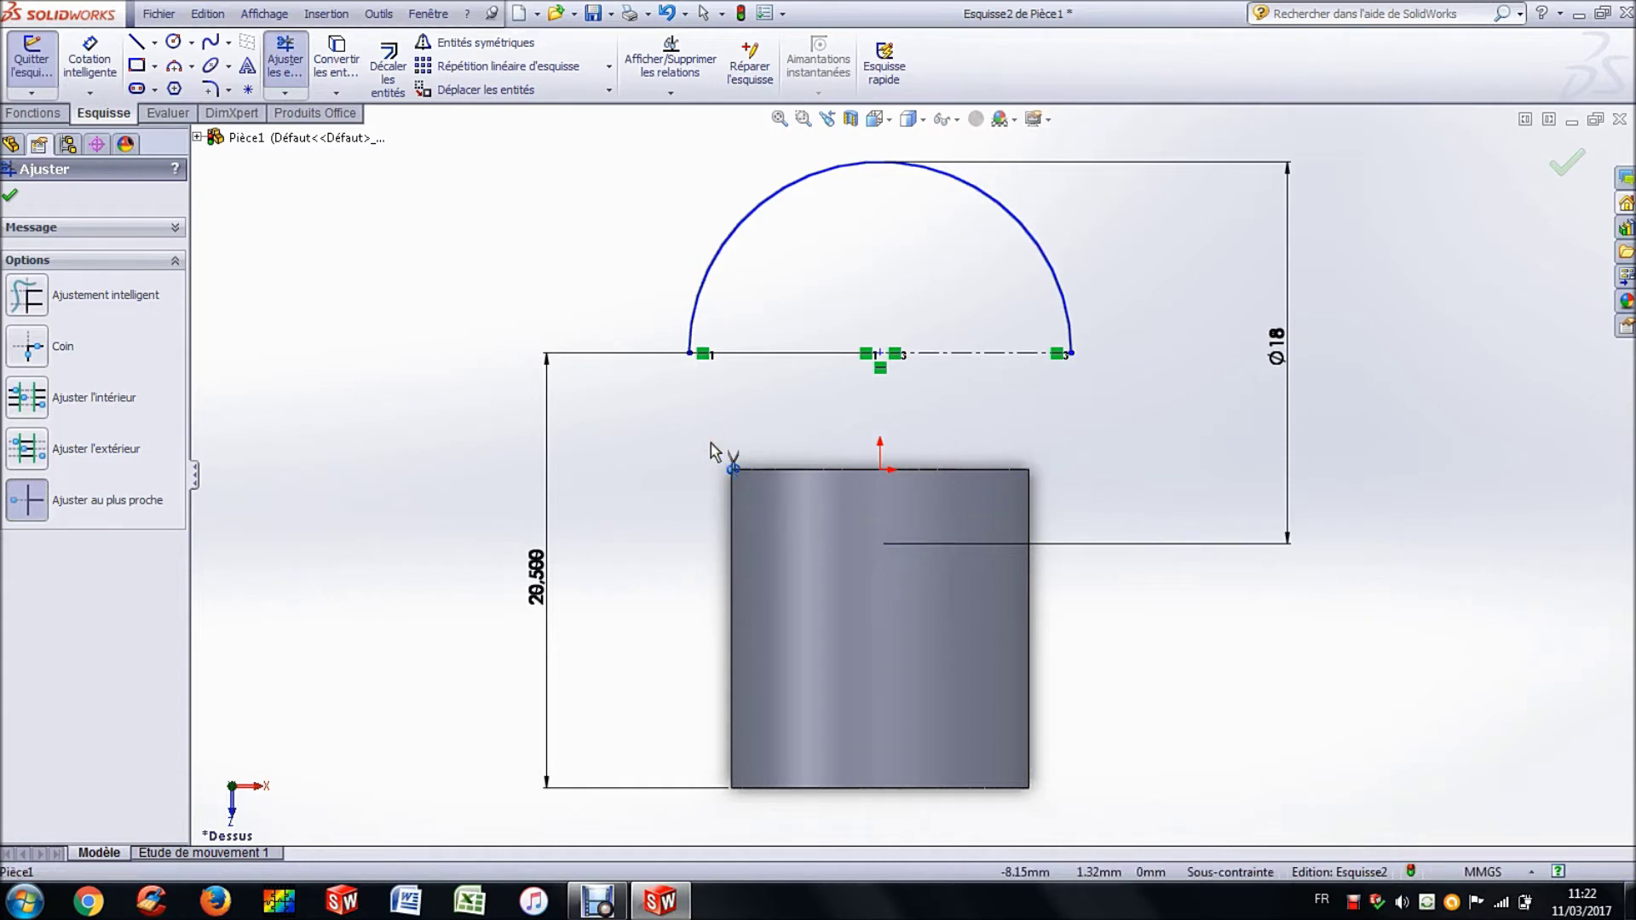
left_click(10, 198)
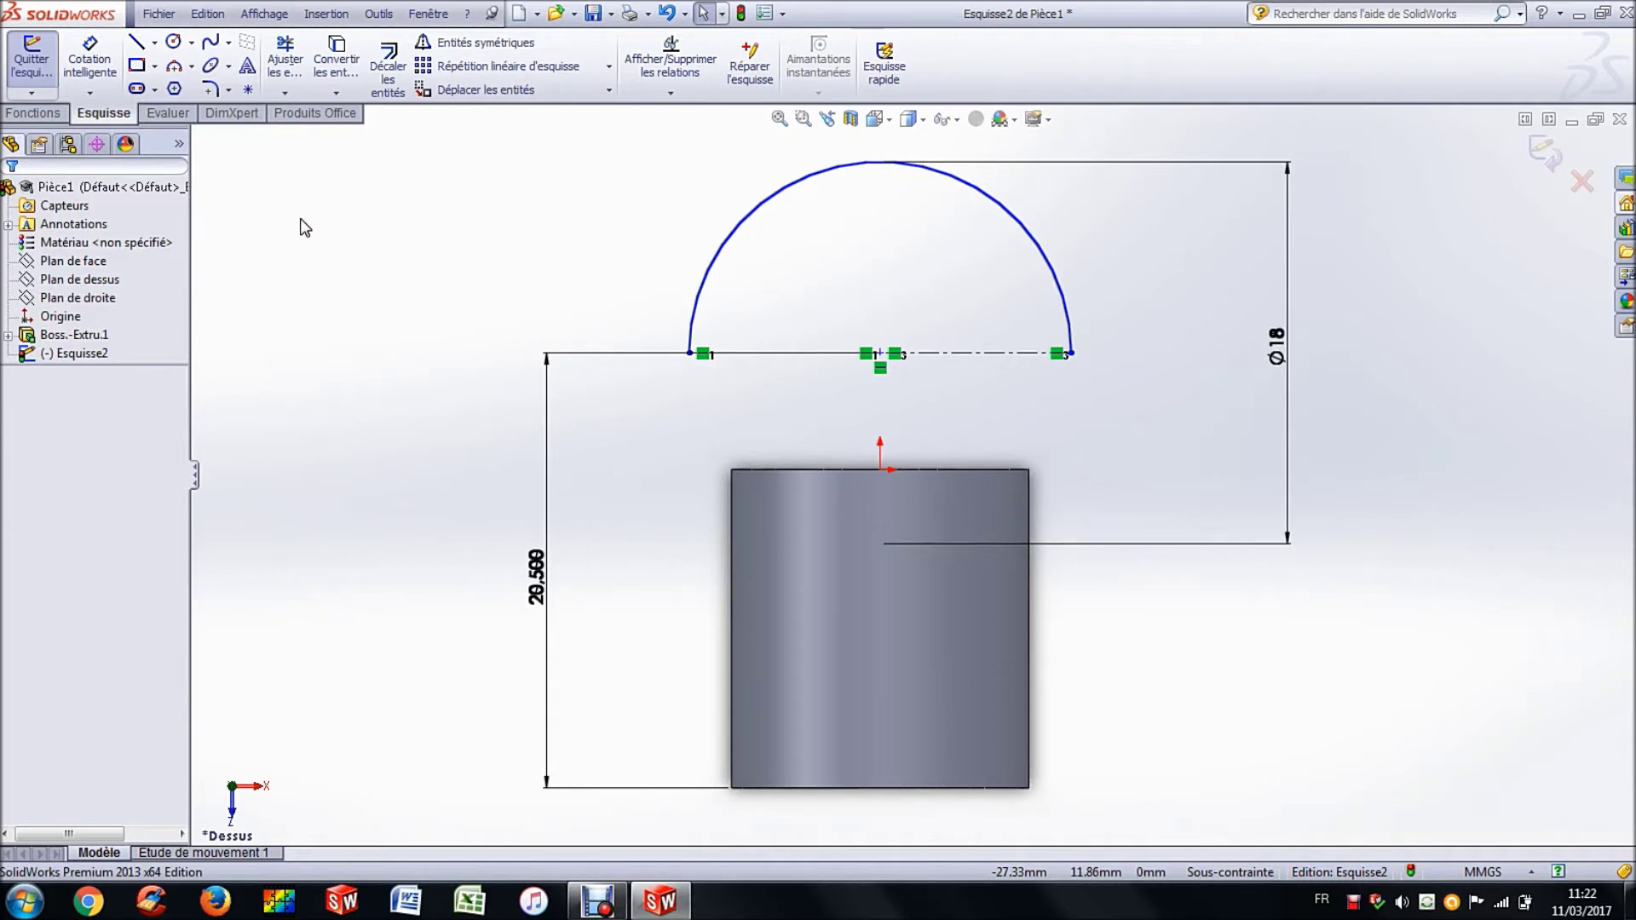
- Revolve the semicircle 360° about the construction line as a merged boss, letting the open sketch be closed automatically
left_click(34, 114)
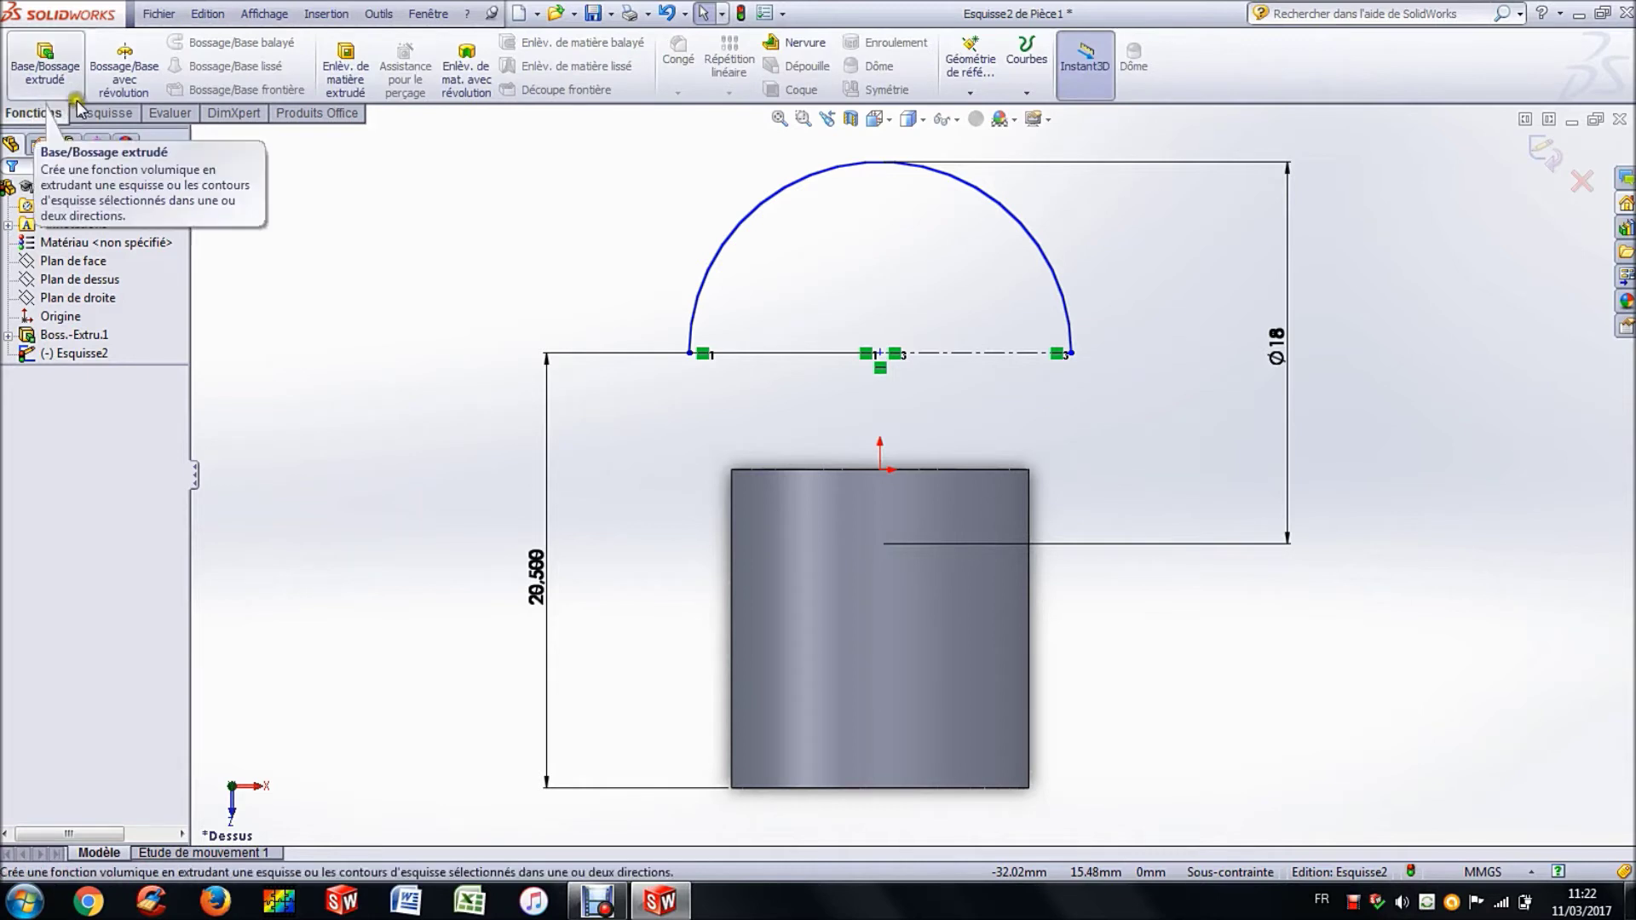
left_click(143, 75)
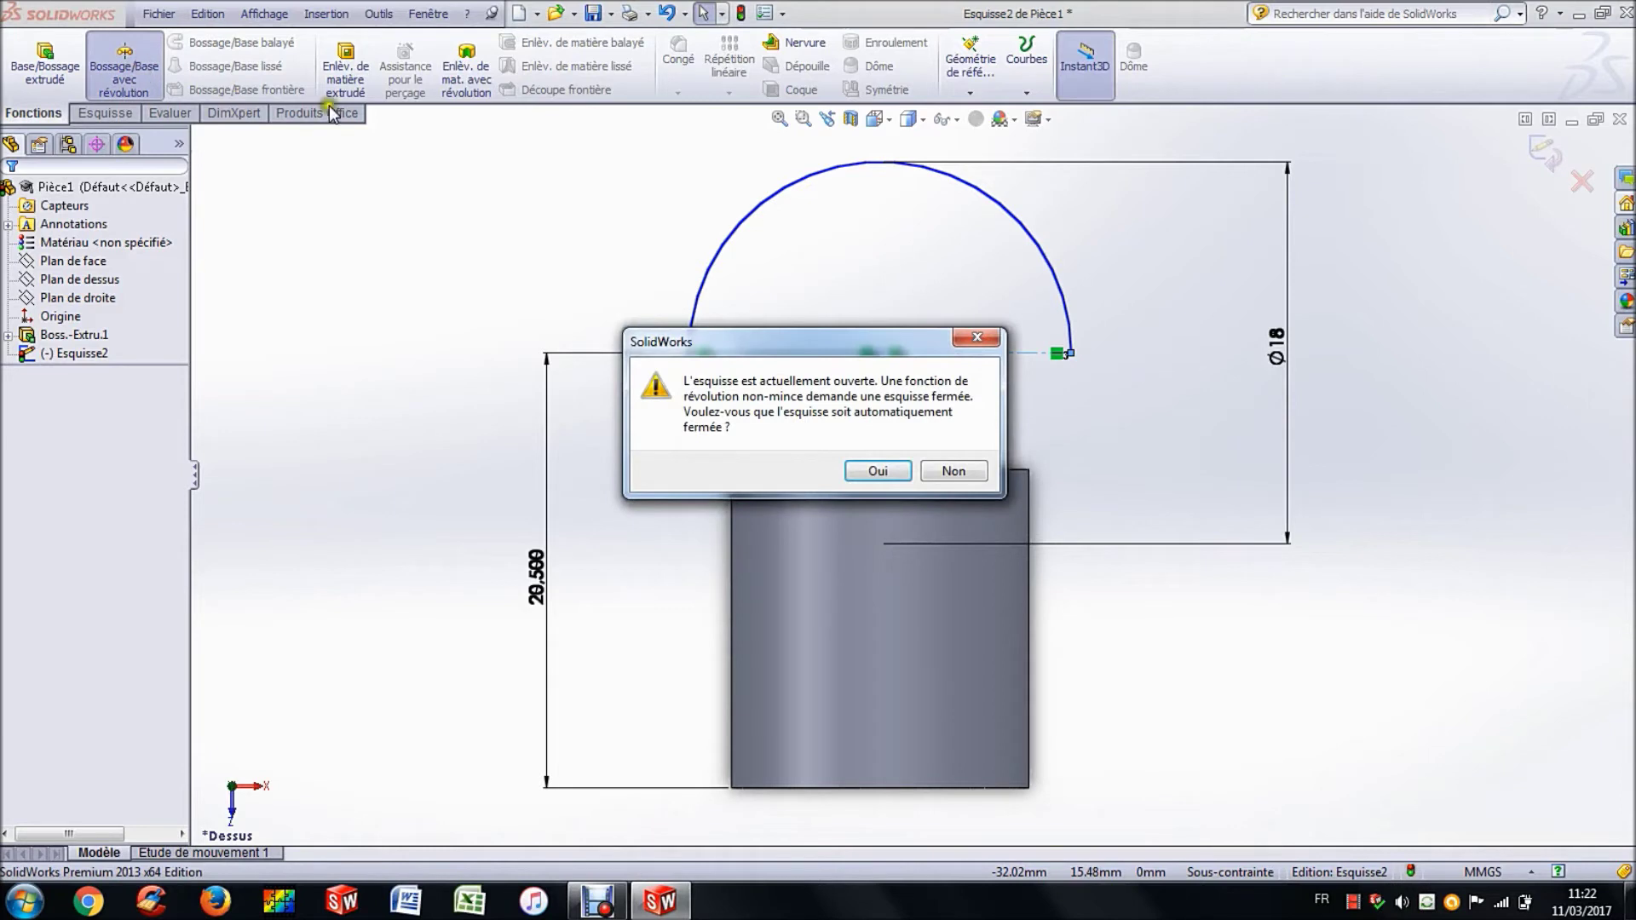
left_click_drag(779, 343, 399, 388)
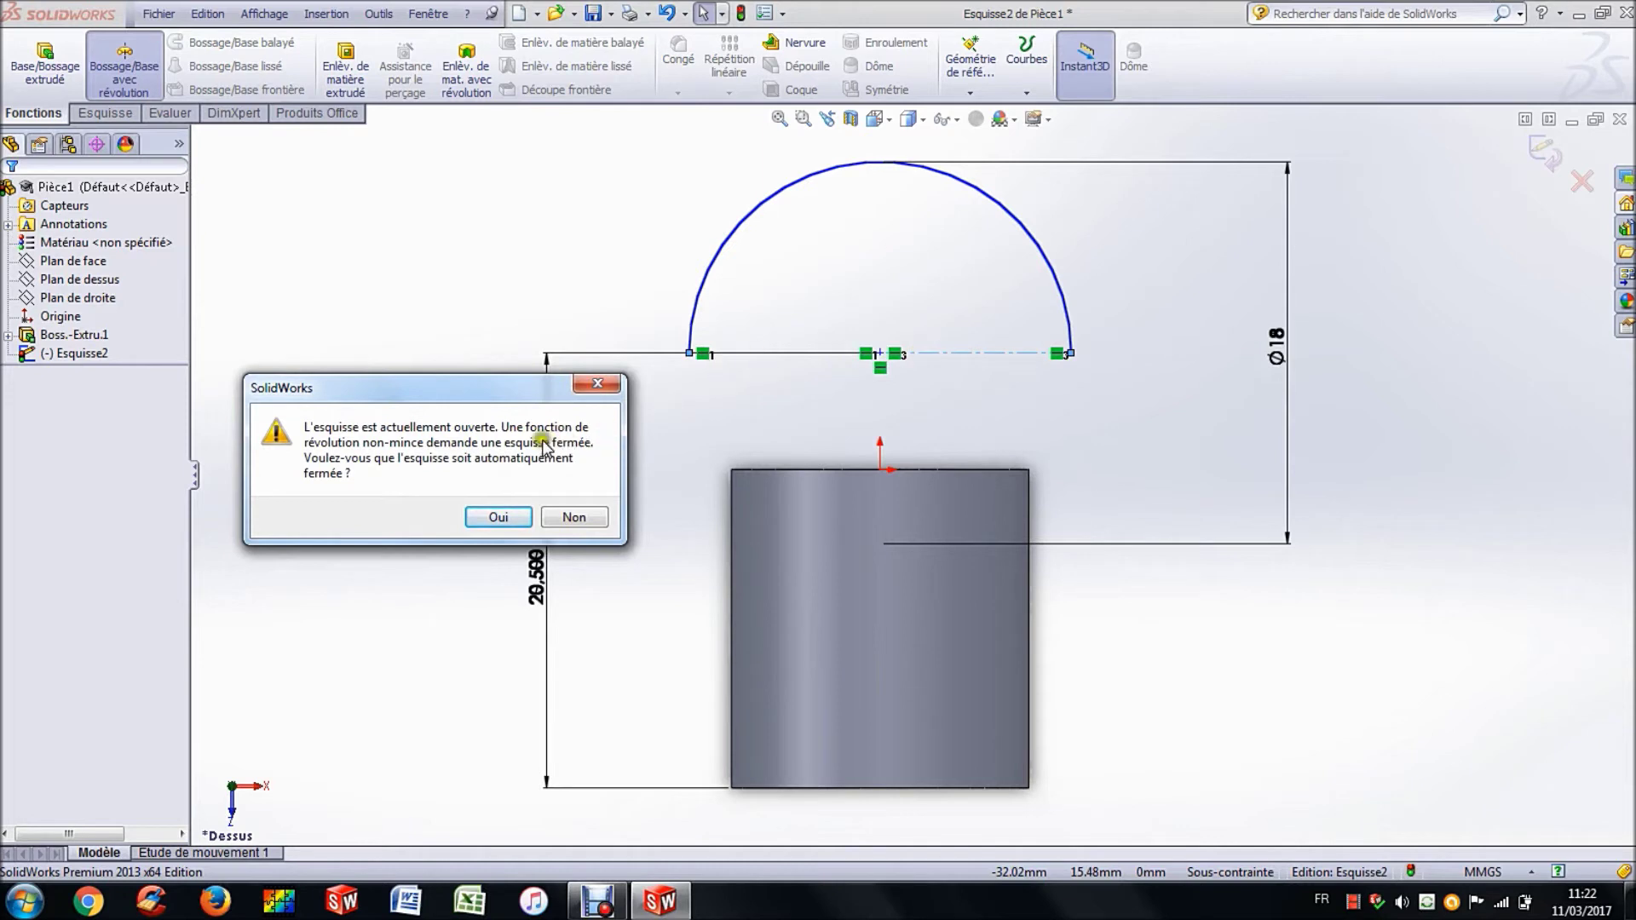
left_click(498, 517)
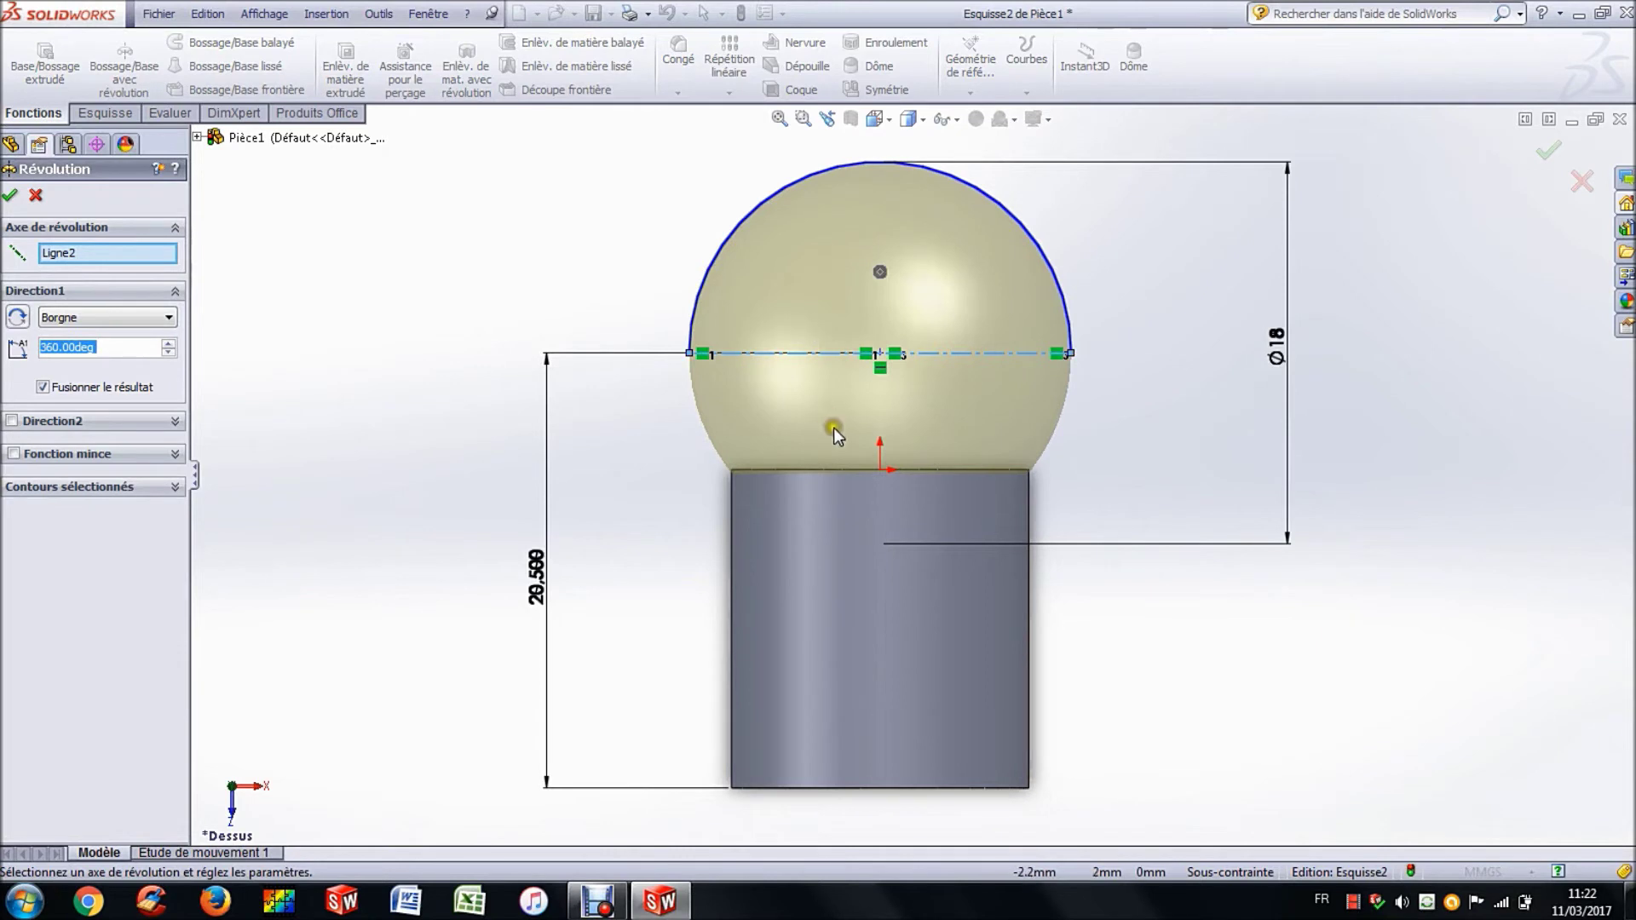
middle_click_drag(591, 314, 622, 344)
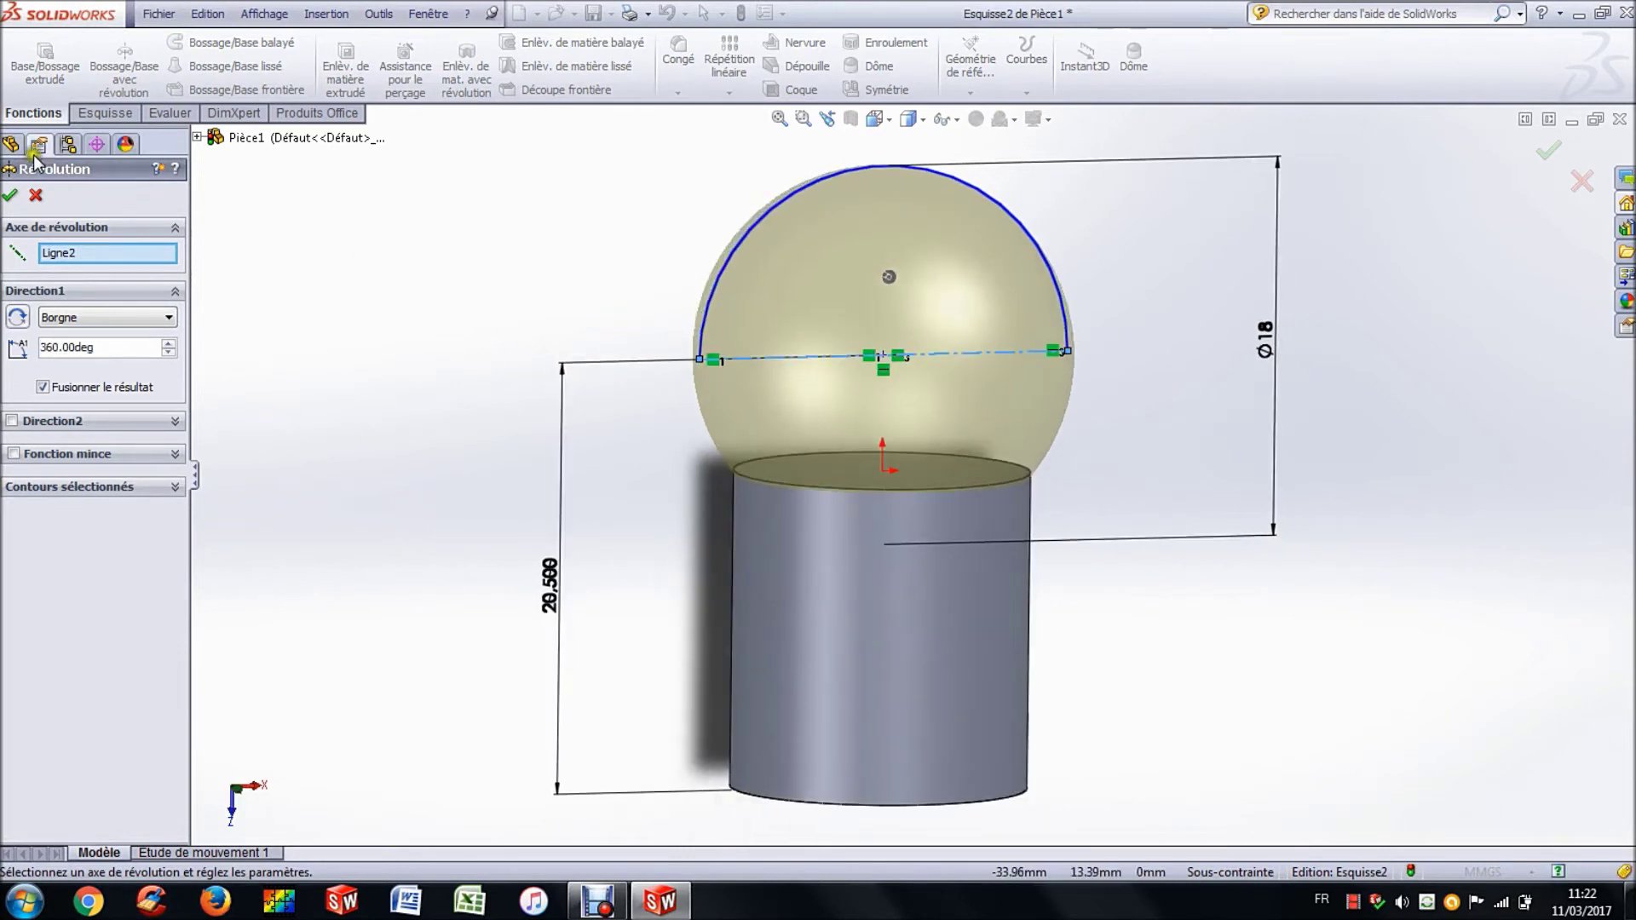
left_click(10, 196)
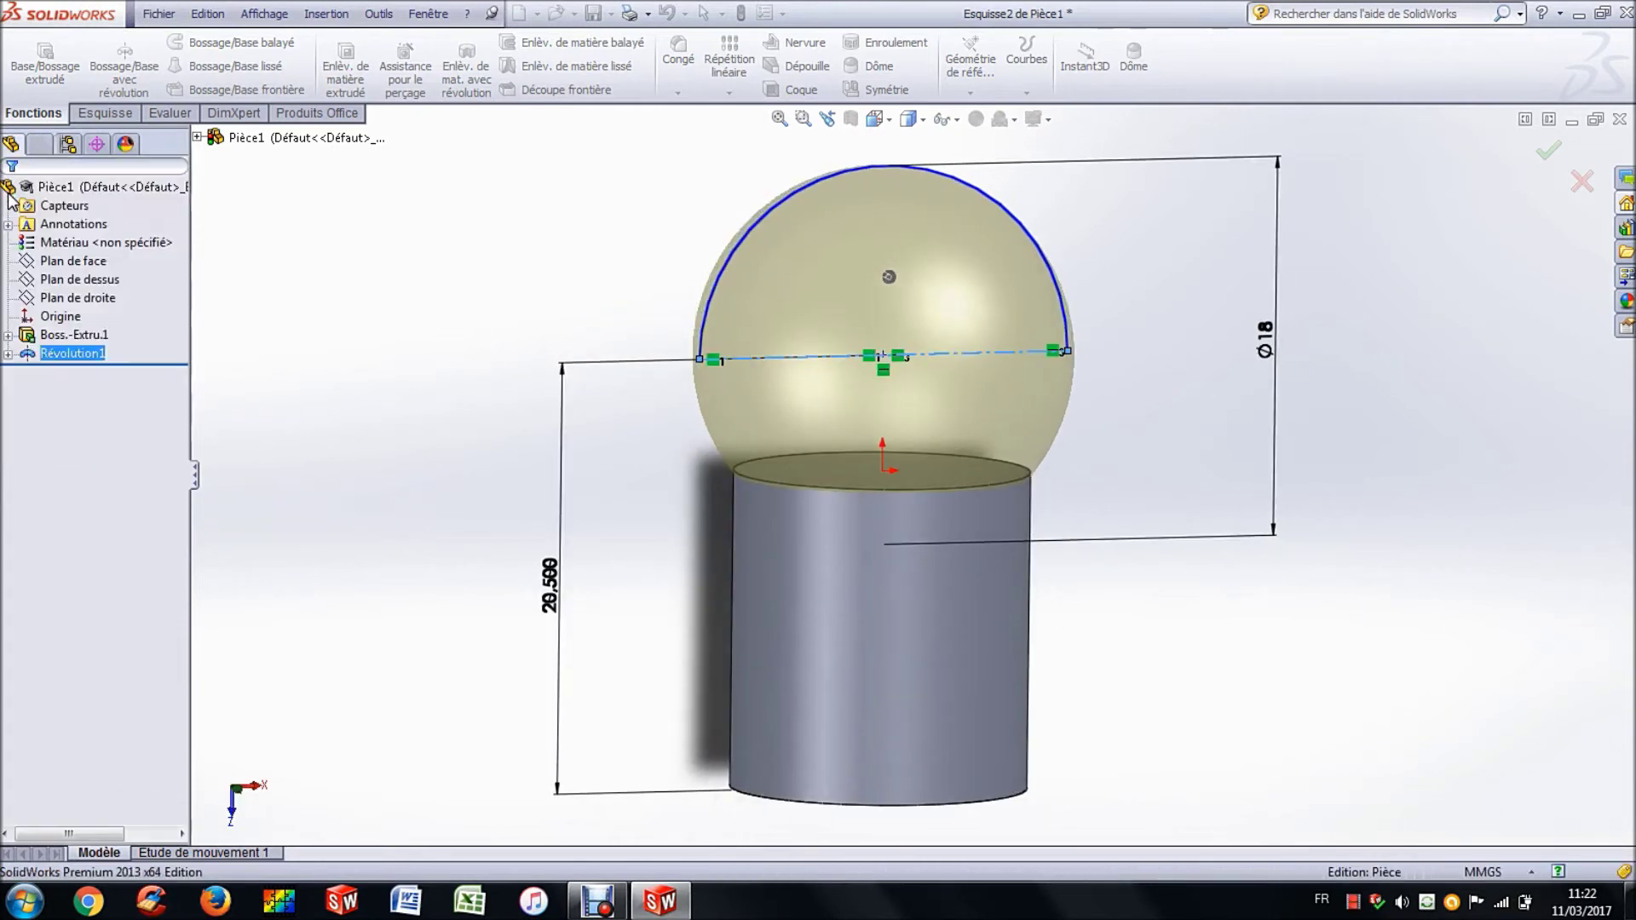
left_click(290, 253)
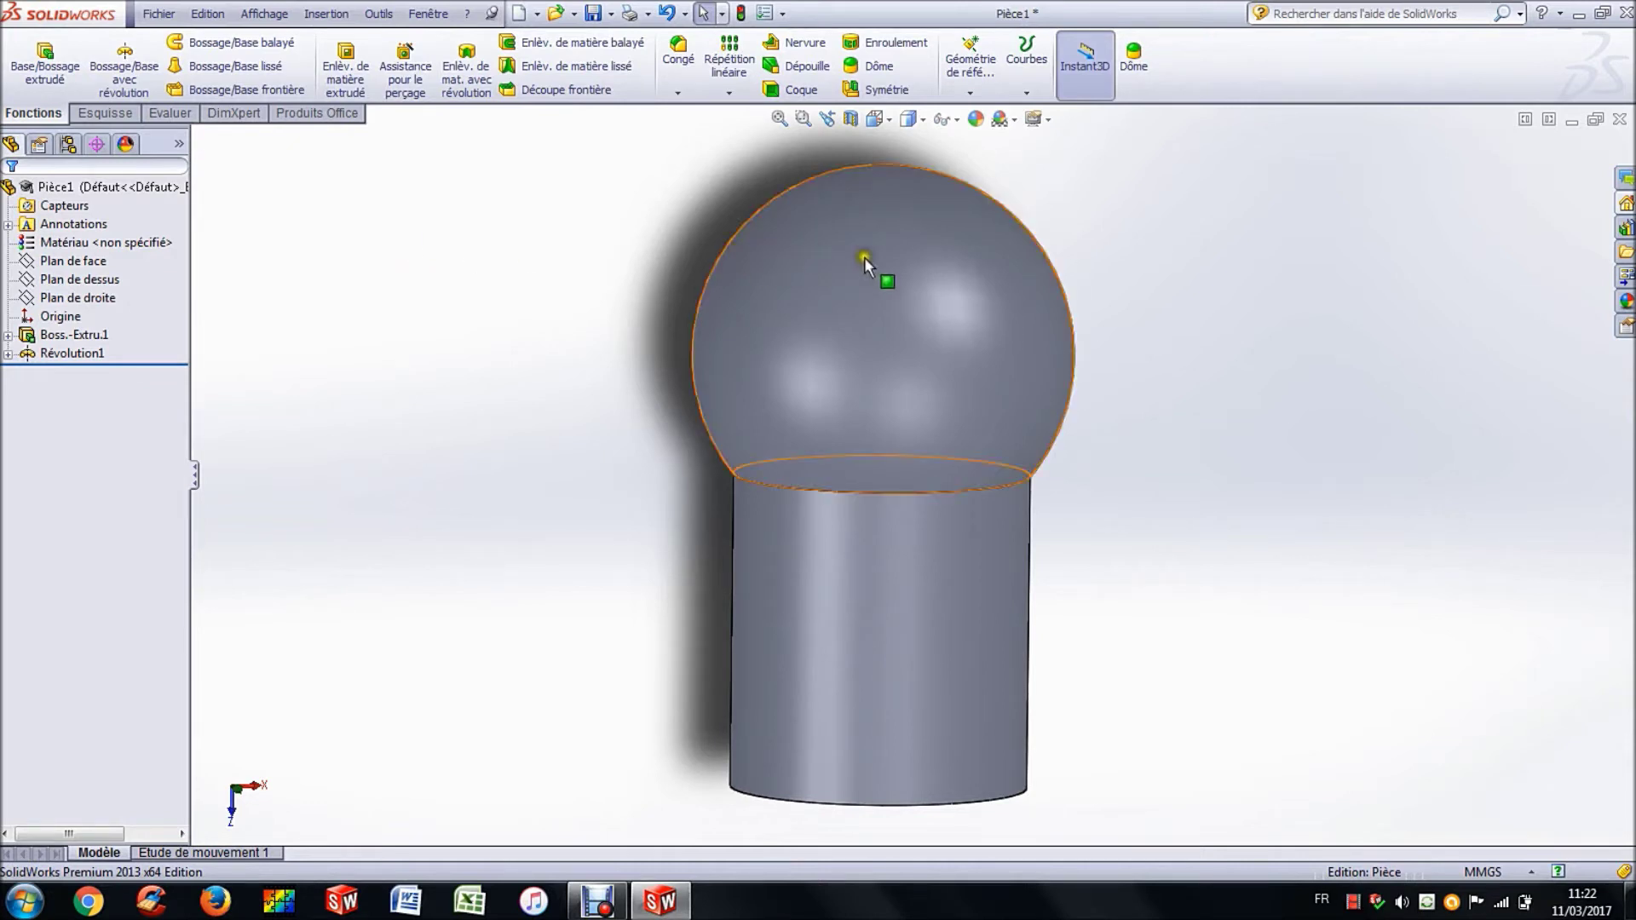
- Apply a yellow colour (red 255, green 255, blue 0) to the revolved sphere feature
right_click(947, 258)
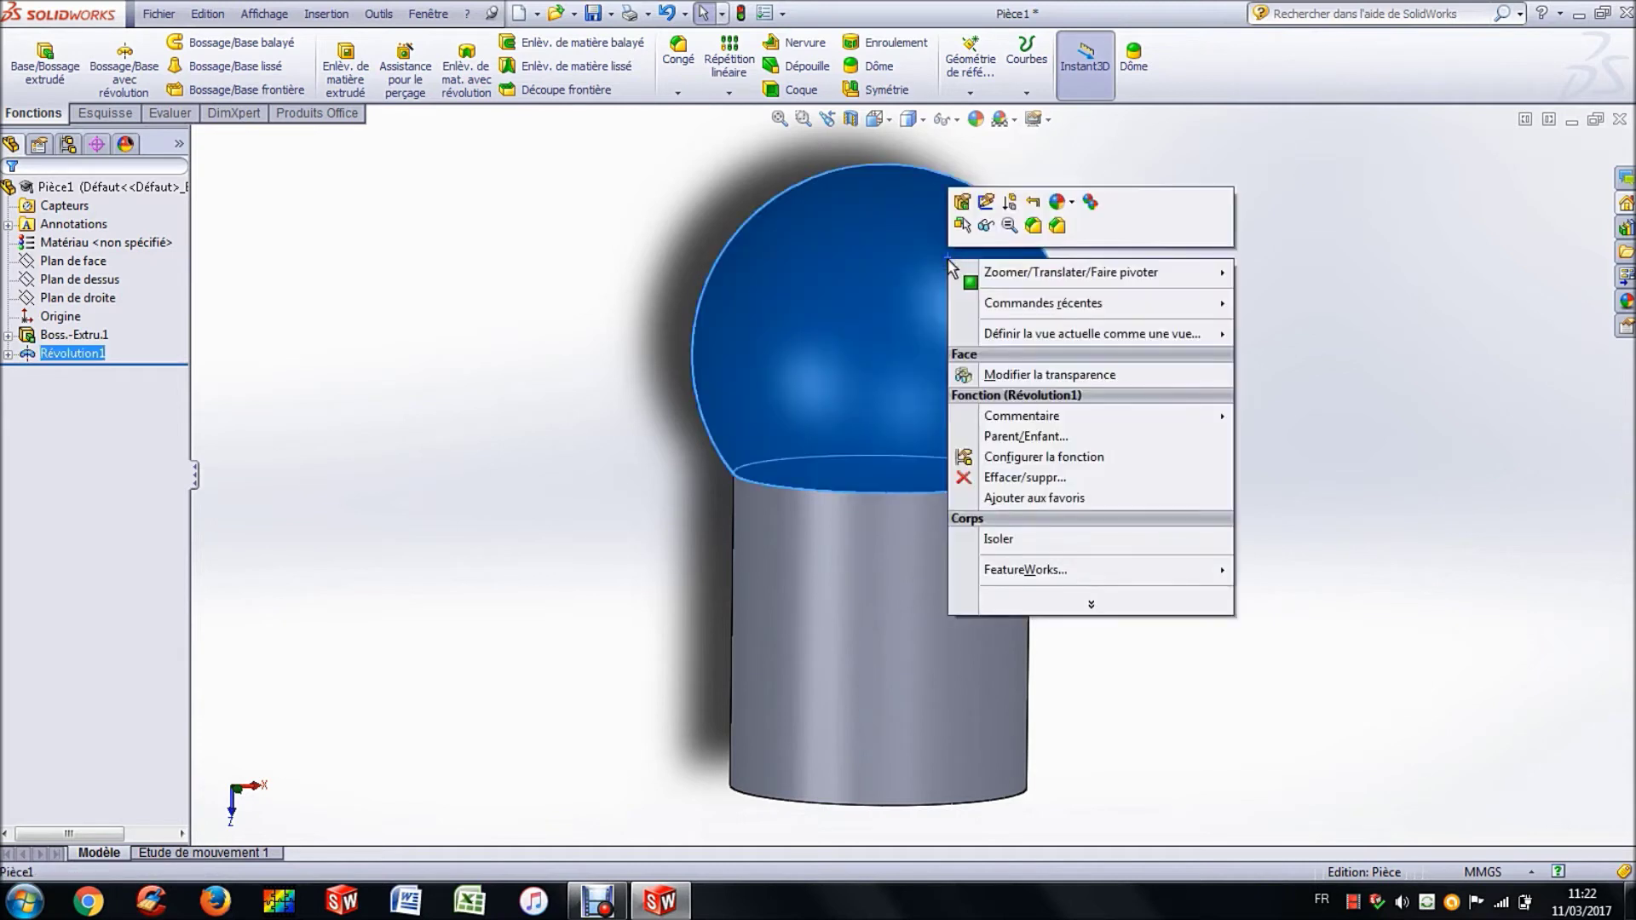
left_click(1072, 207)
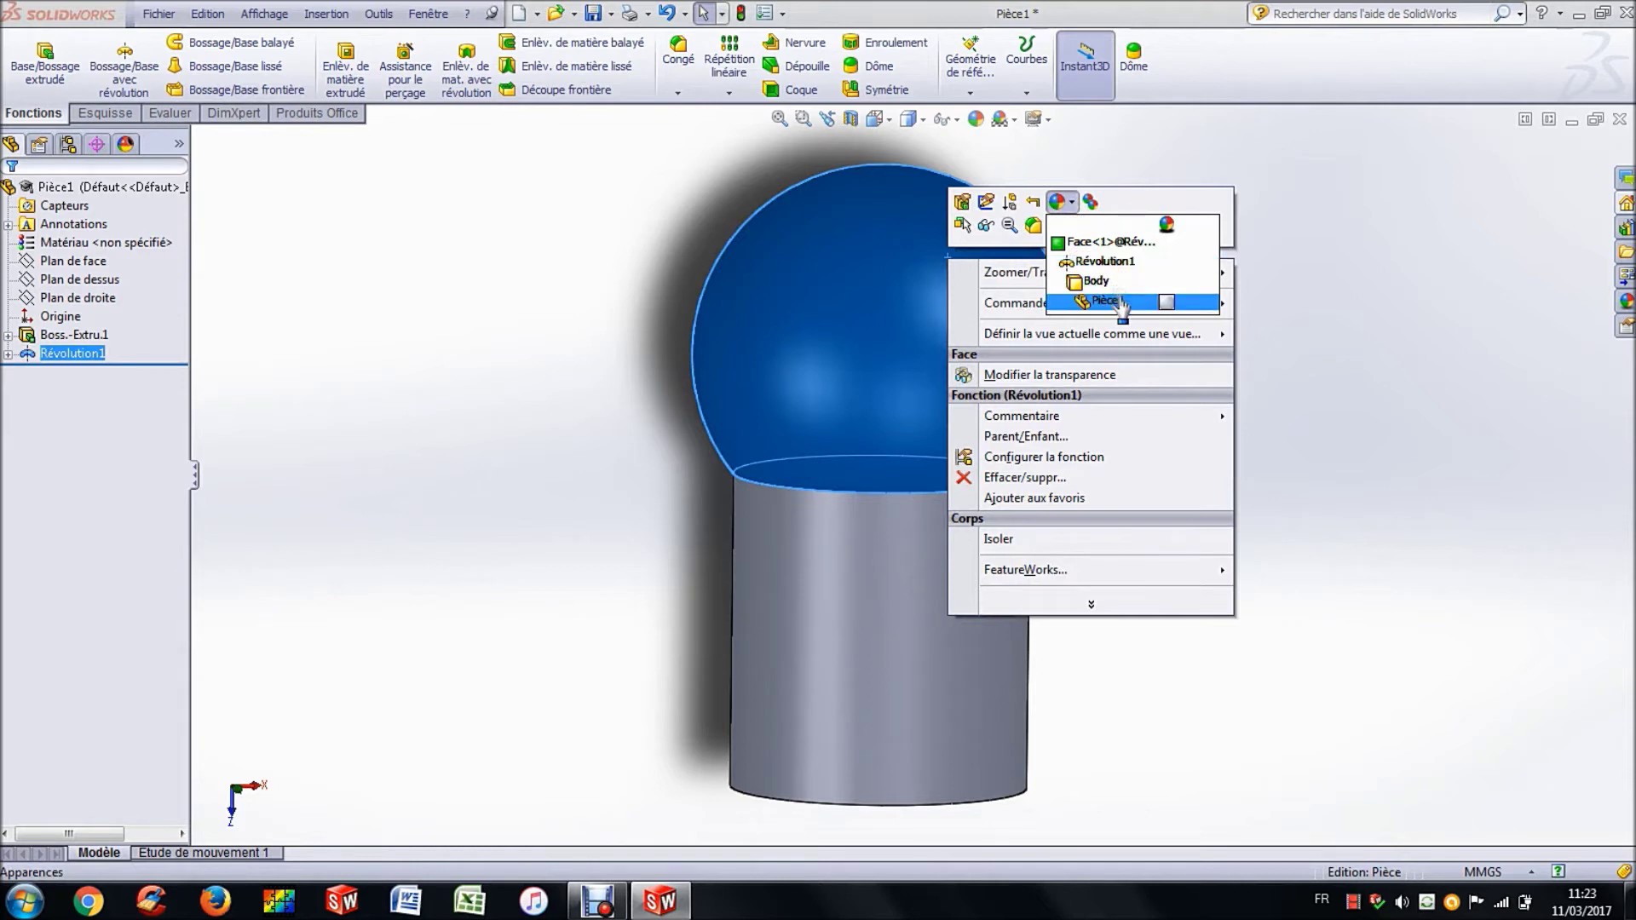
left_click(1113, 262)
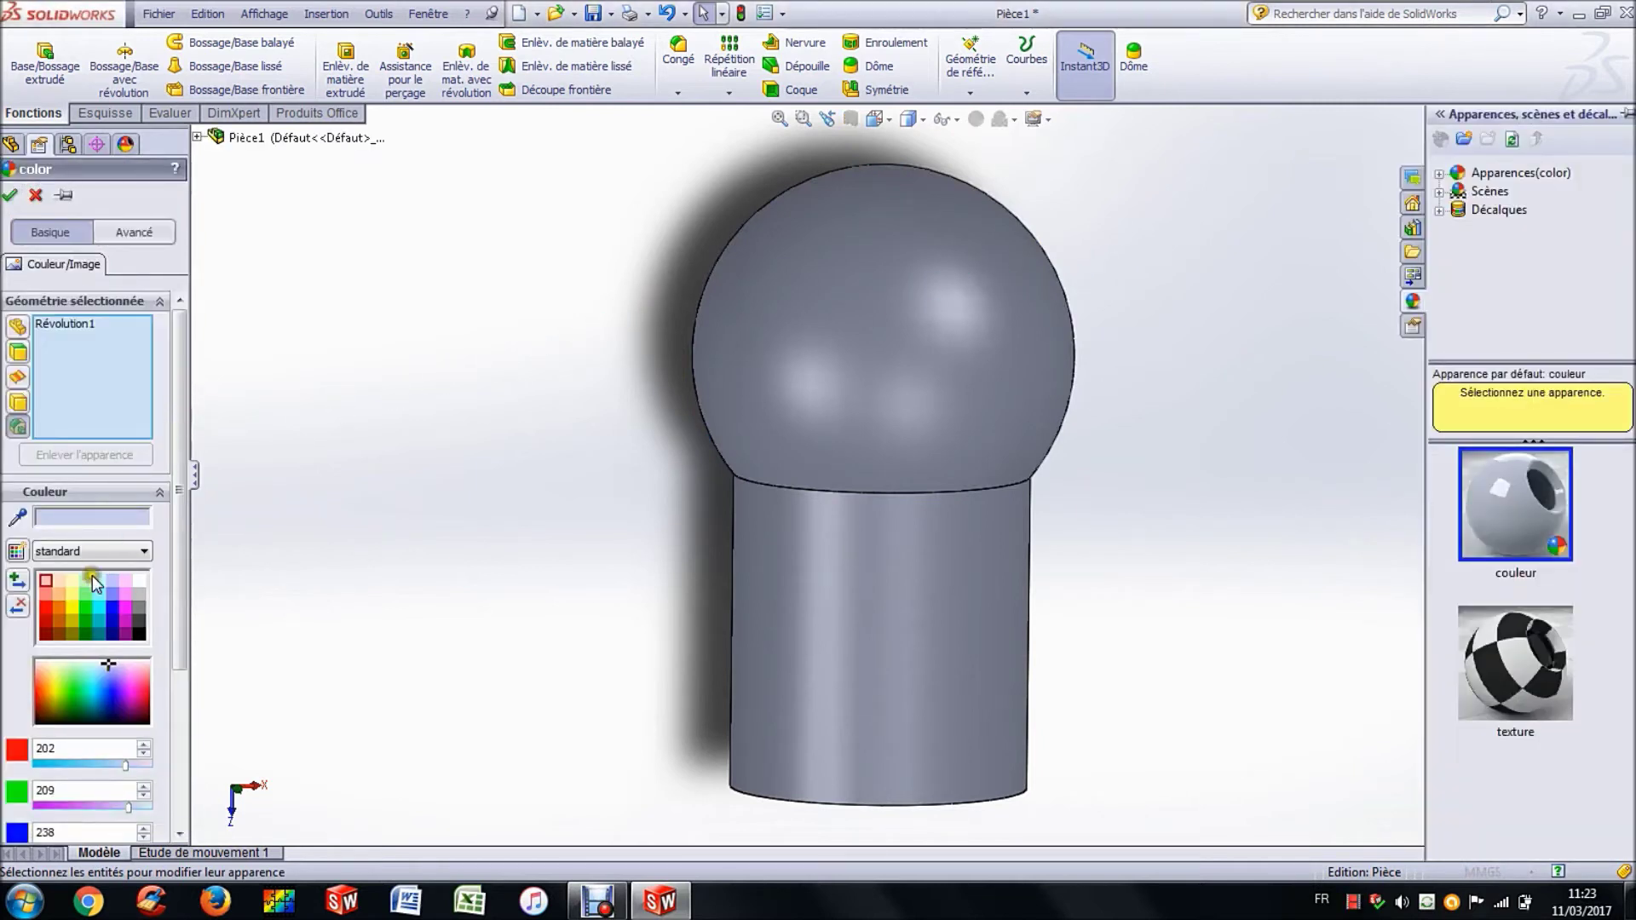
left_click(73, 608)
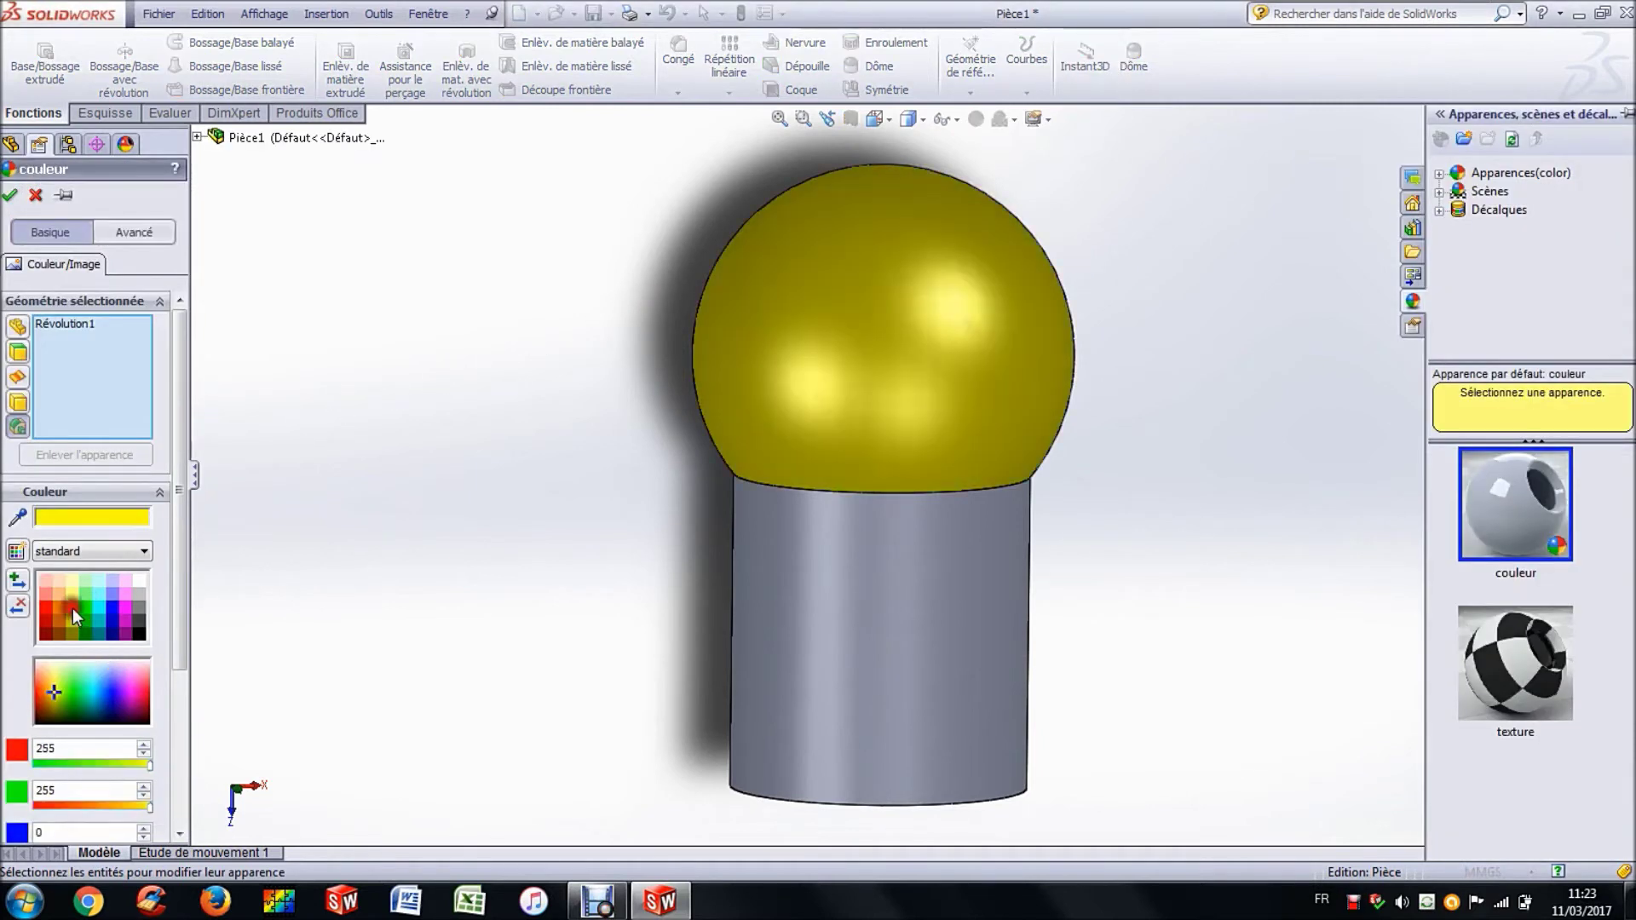
left_click(11, 198)
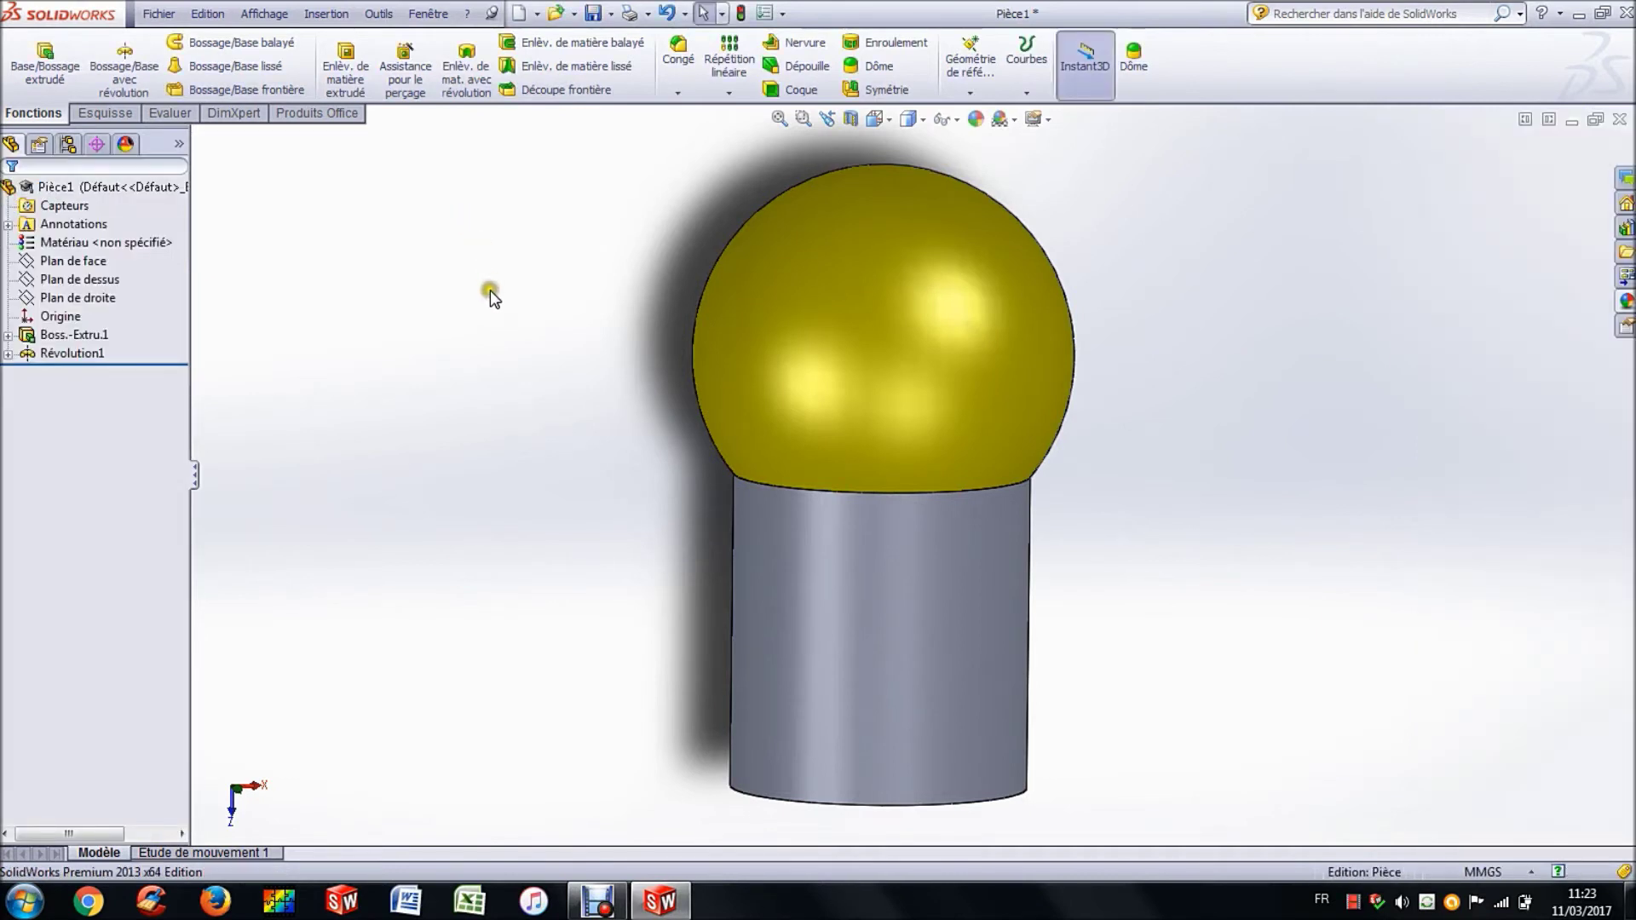
- Start another sketch on the top plane (Plan de dessus), cutting through the cylinder and sphere
key("f")
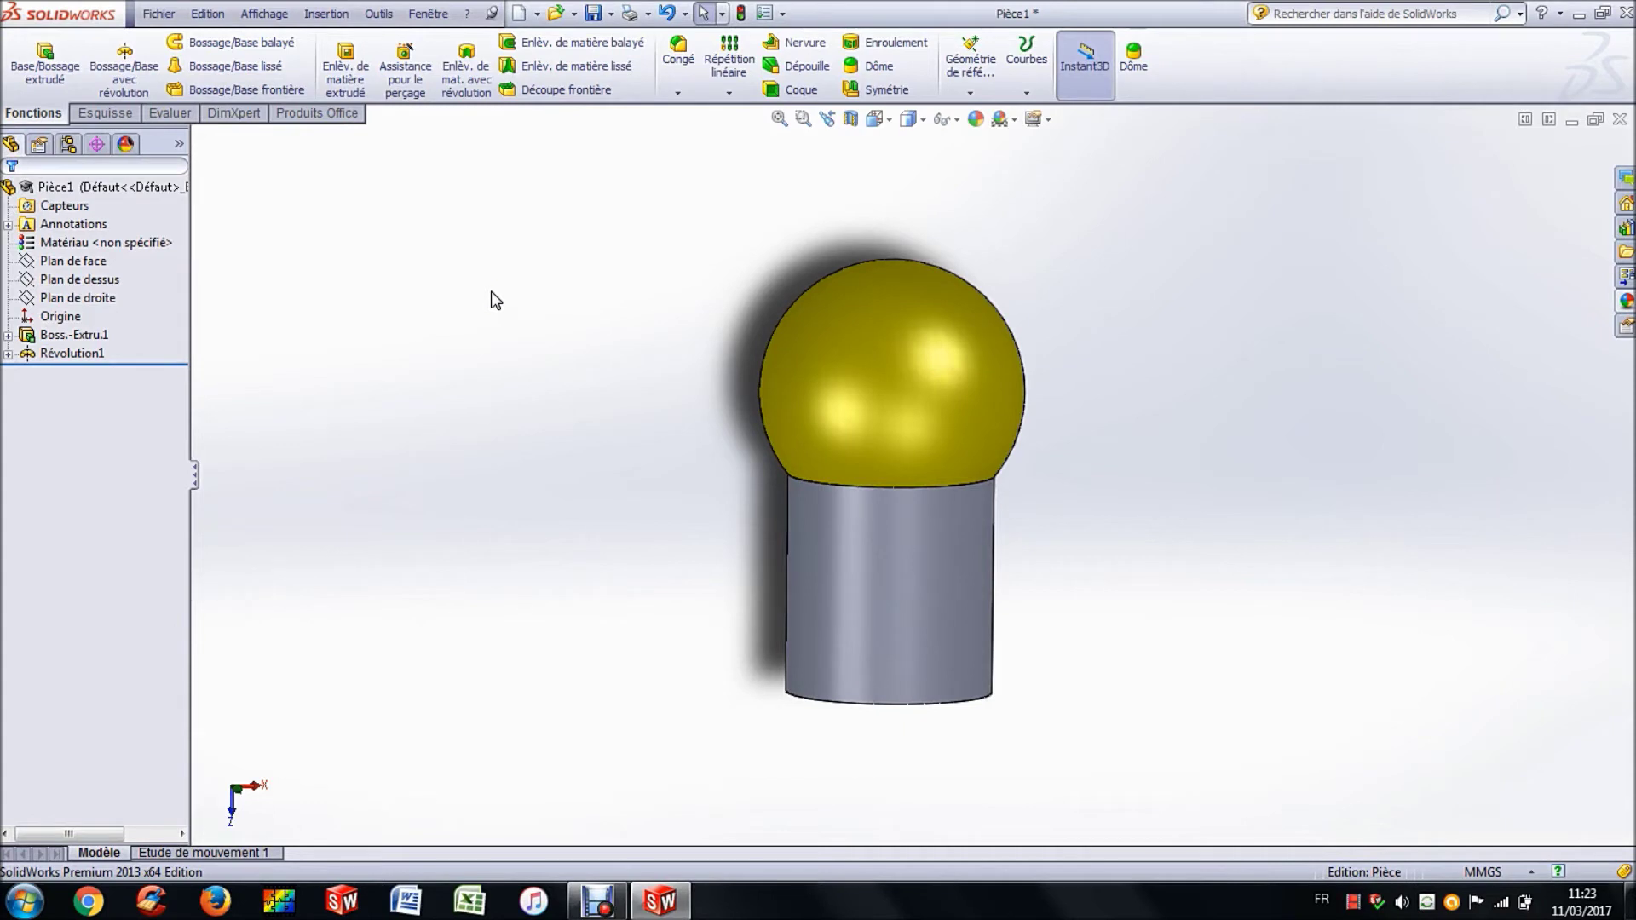
left_click(92, 274)
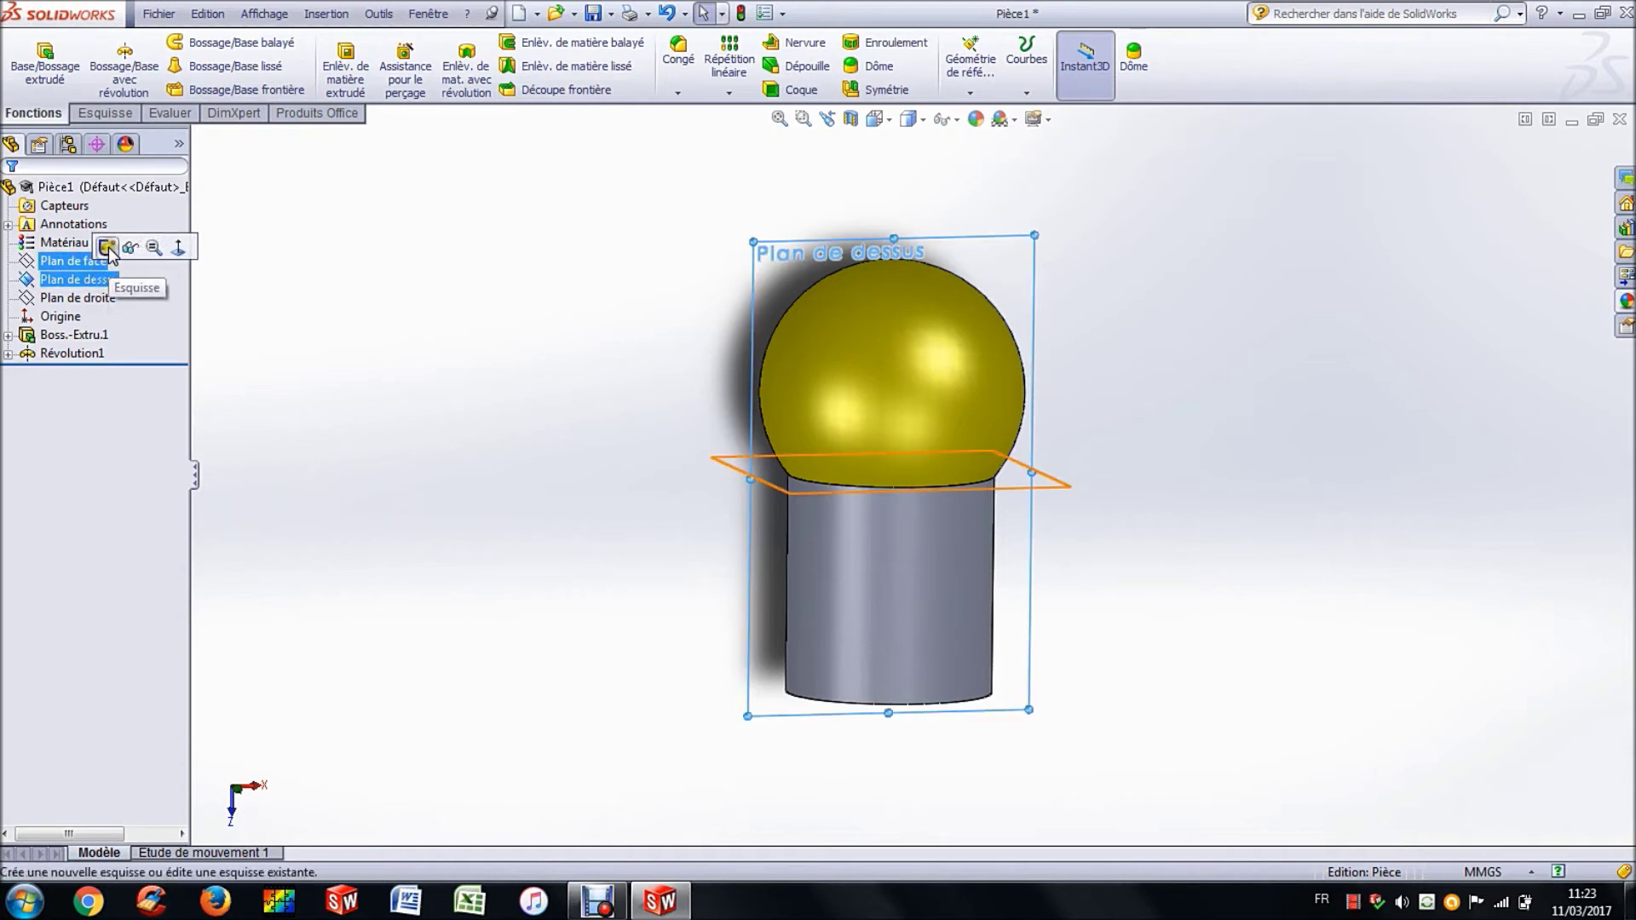
left_click(107, 248)
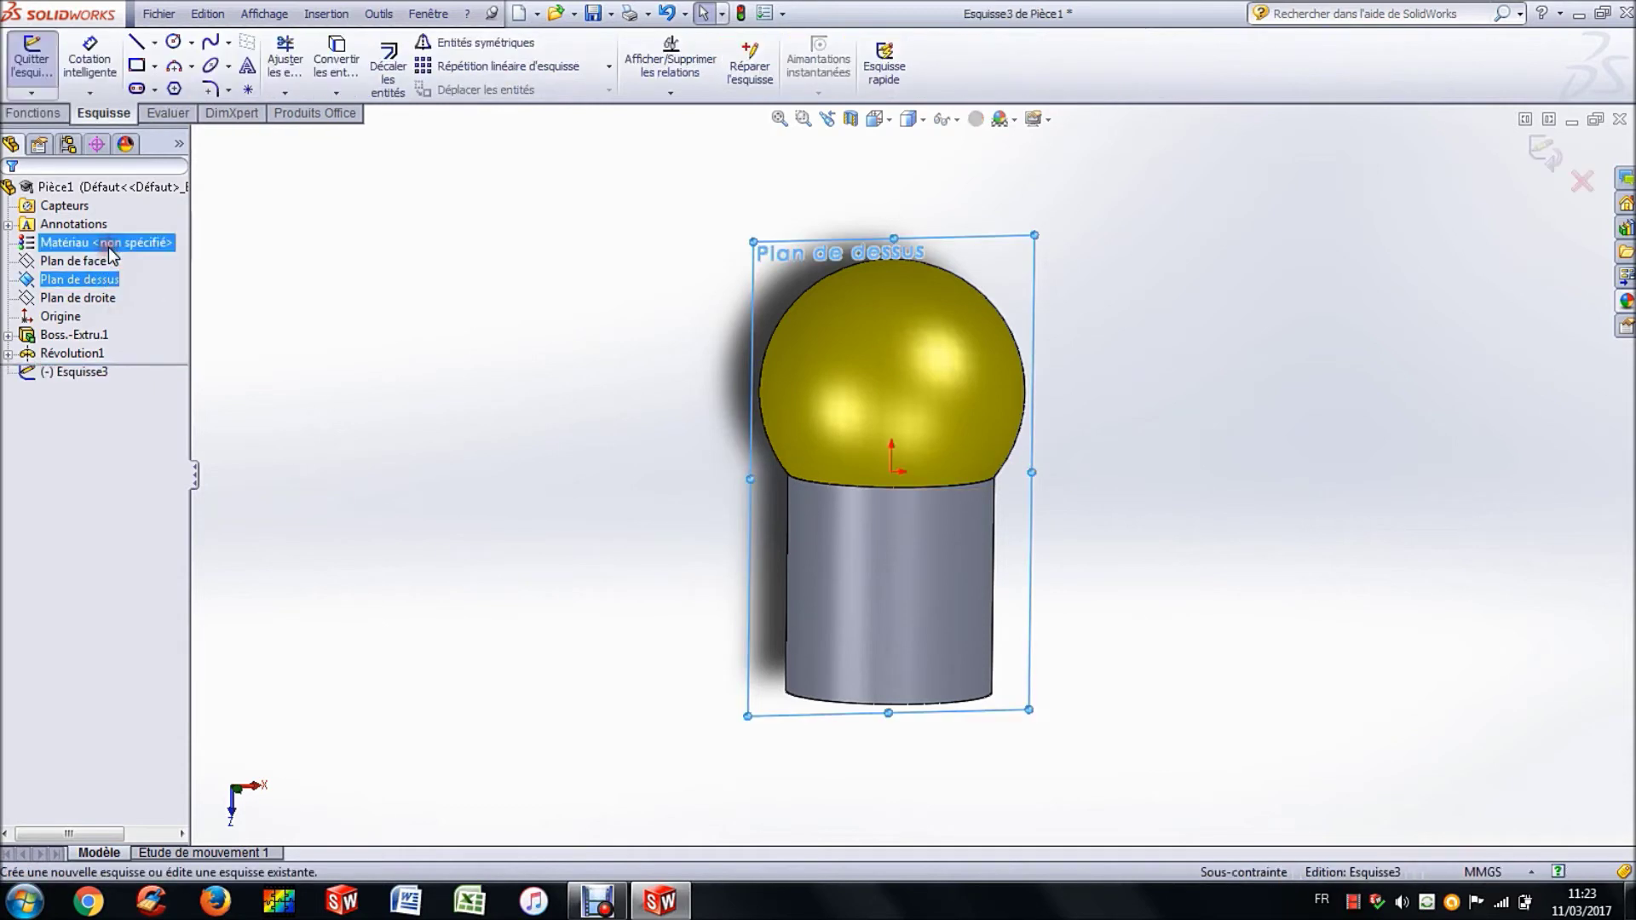
left_click(910, 119)
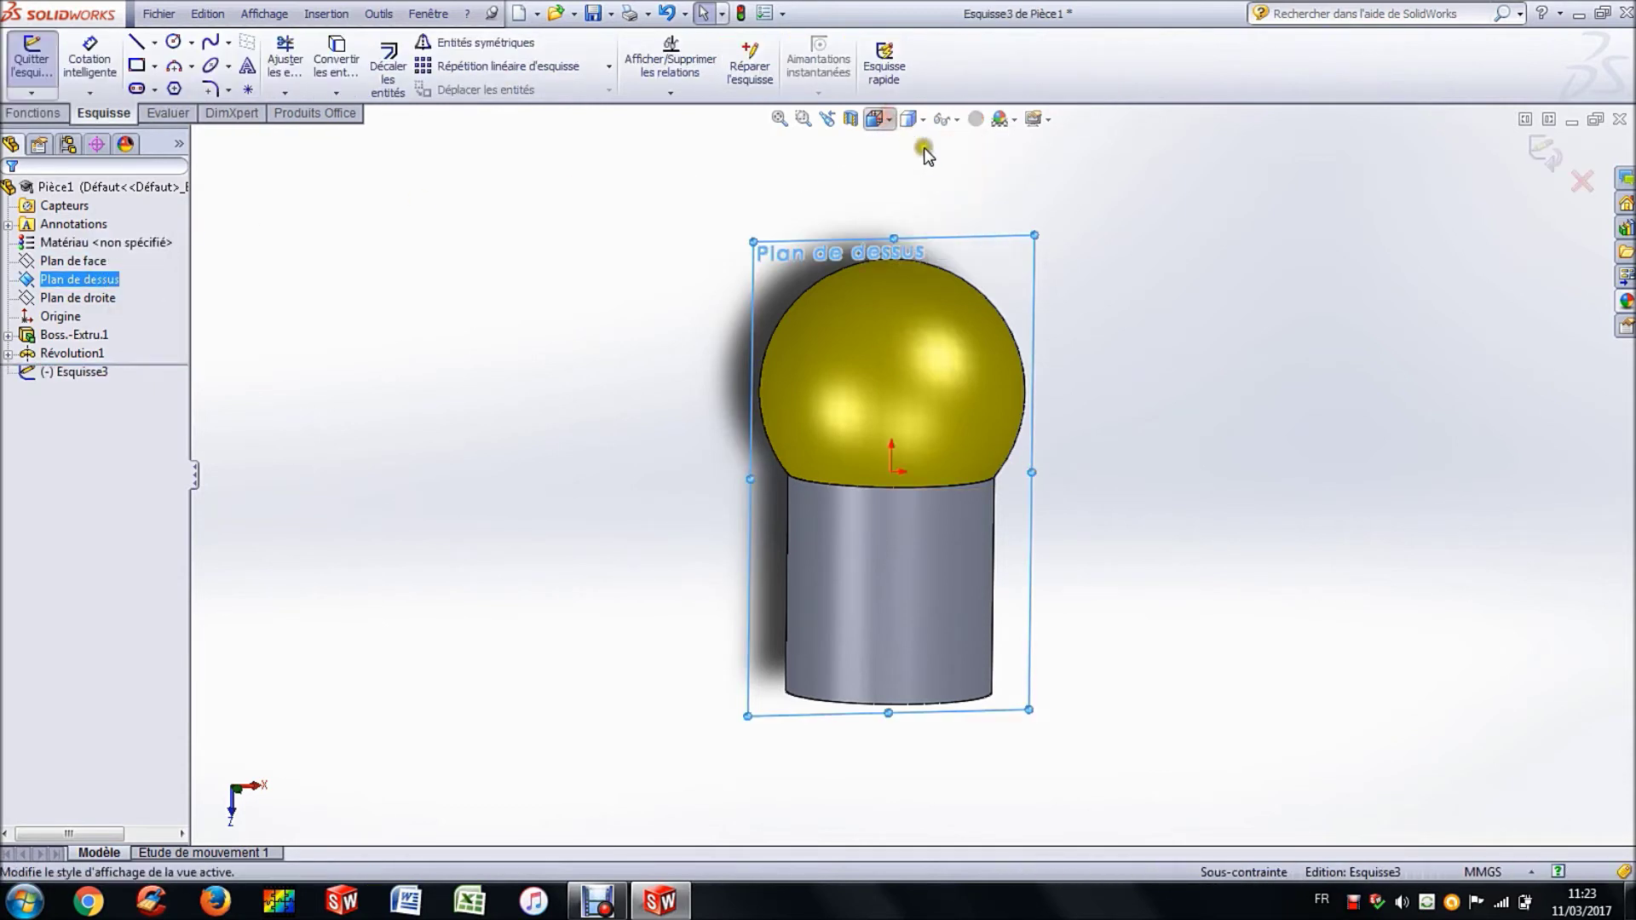
left_click(881, 119)
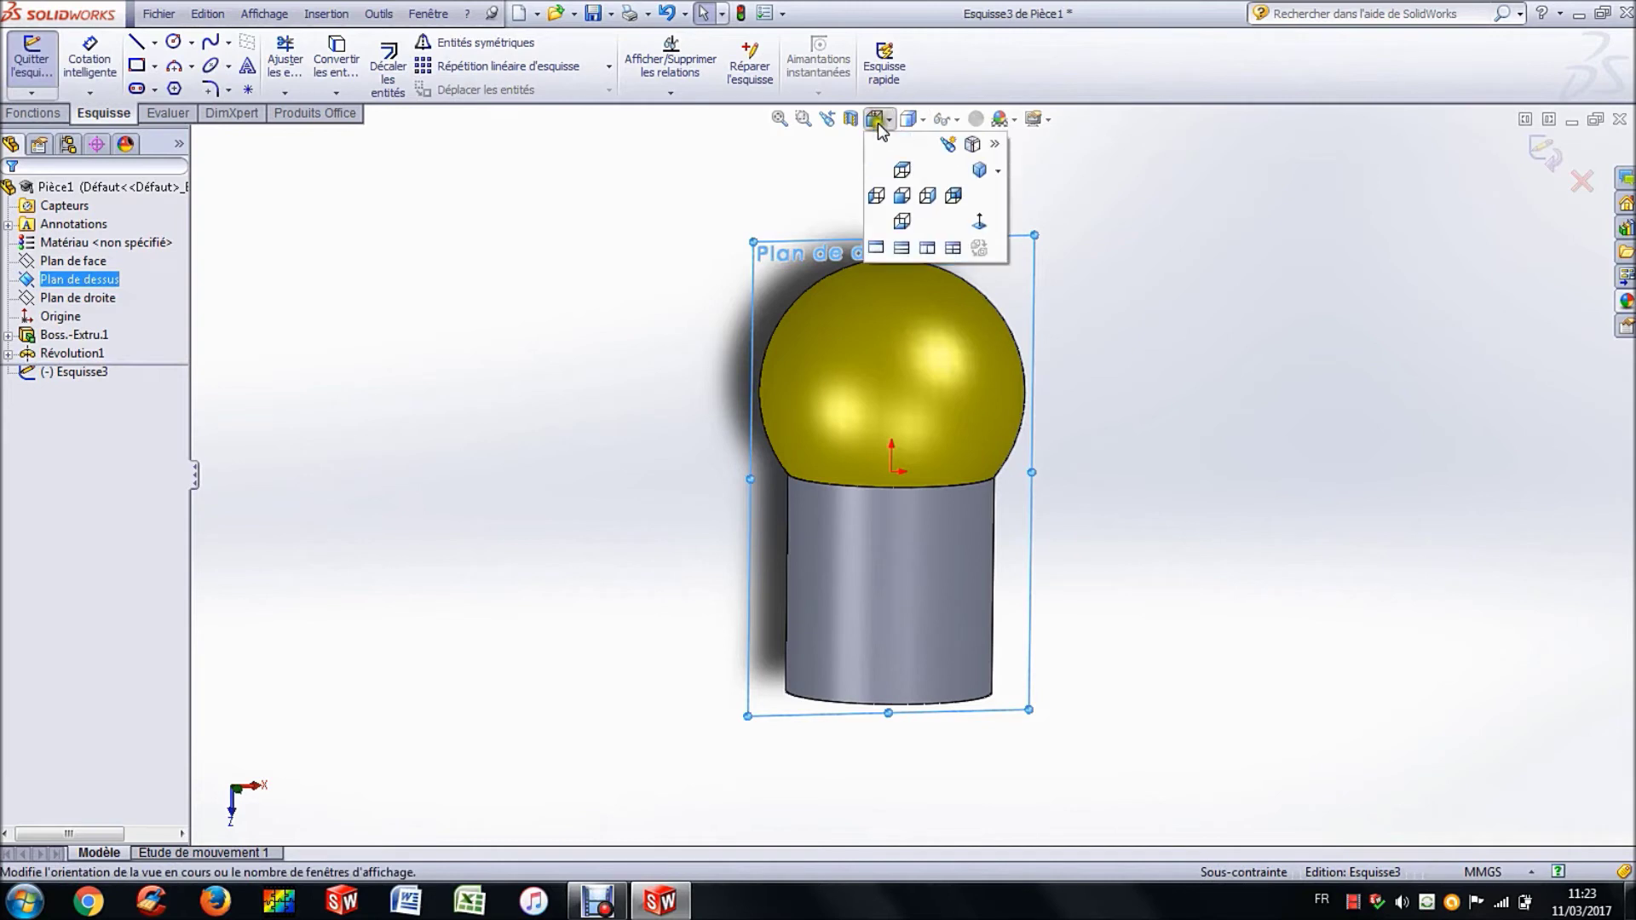
left_click(980, 222)
left_click(597, 322)
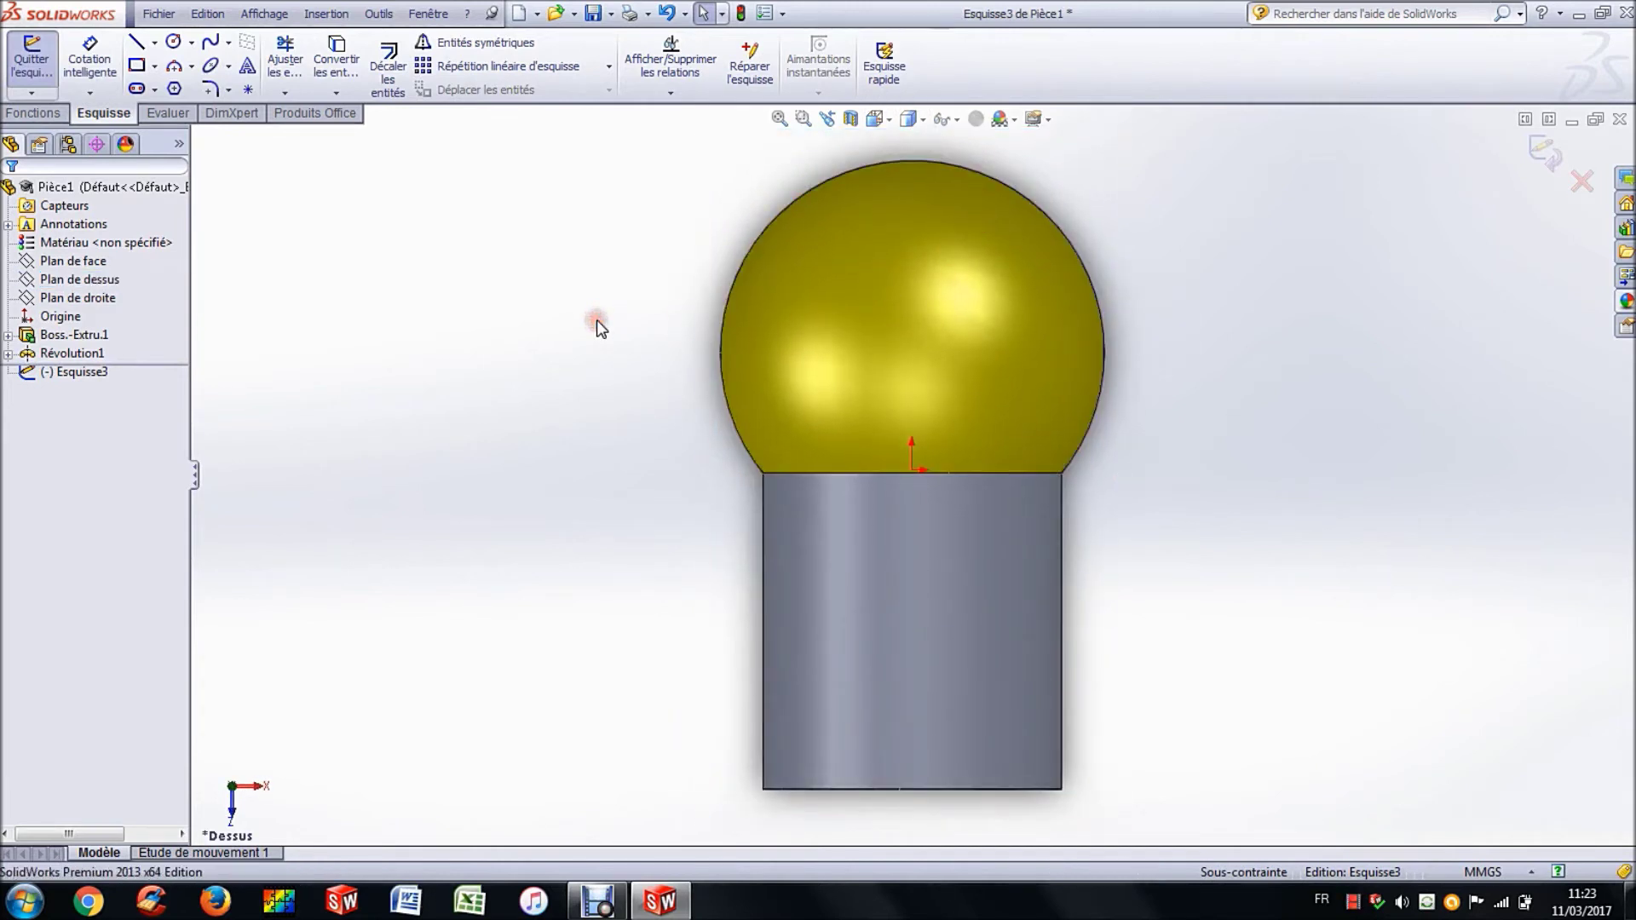
left_click(600, 222)
- Sketch a circle of about 1.7 mm radius on the cylinder, centred about 10.7 mm directly below the origin
left_click(173, 41)
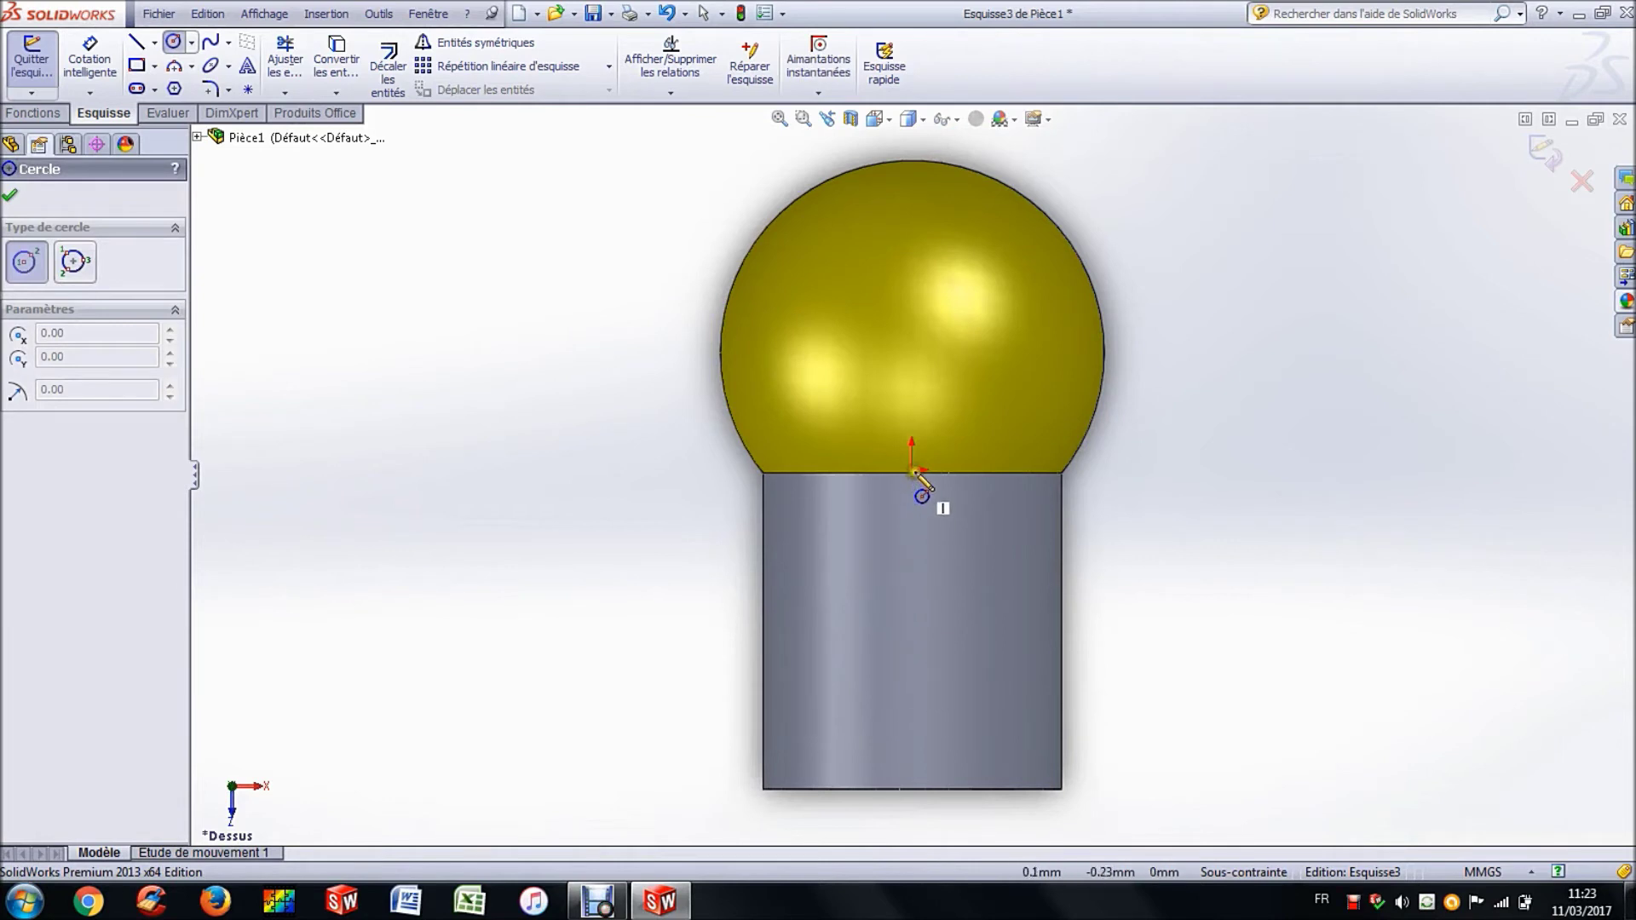
left_click(913, 697)
left_click(941, 714)
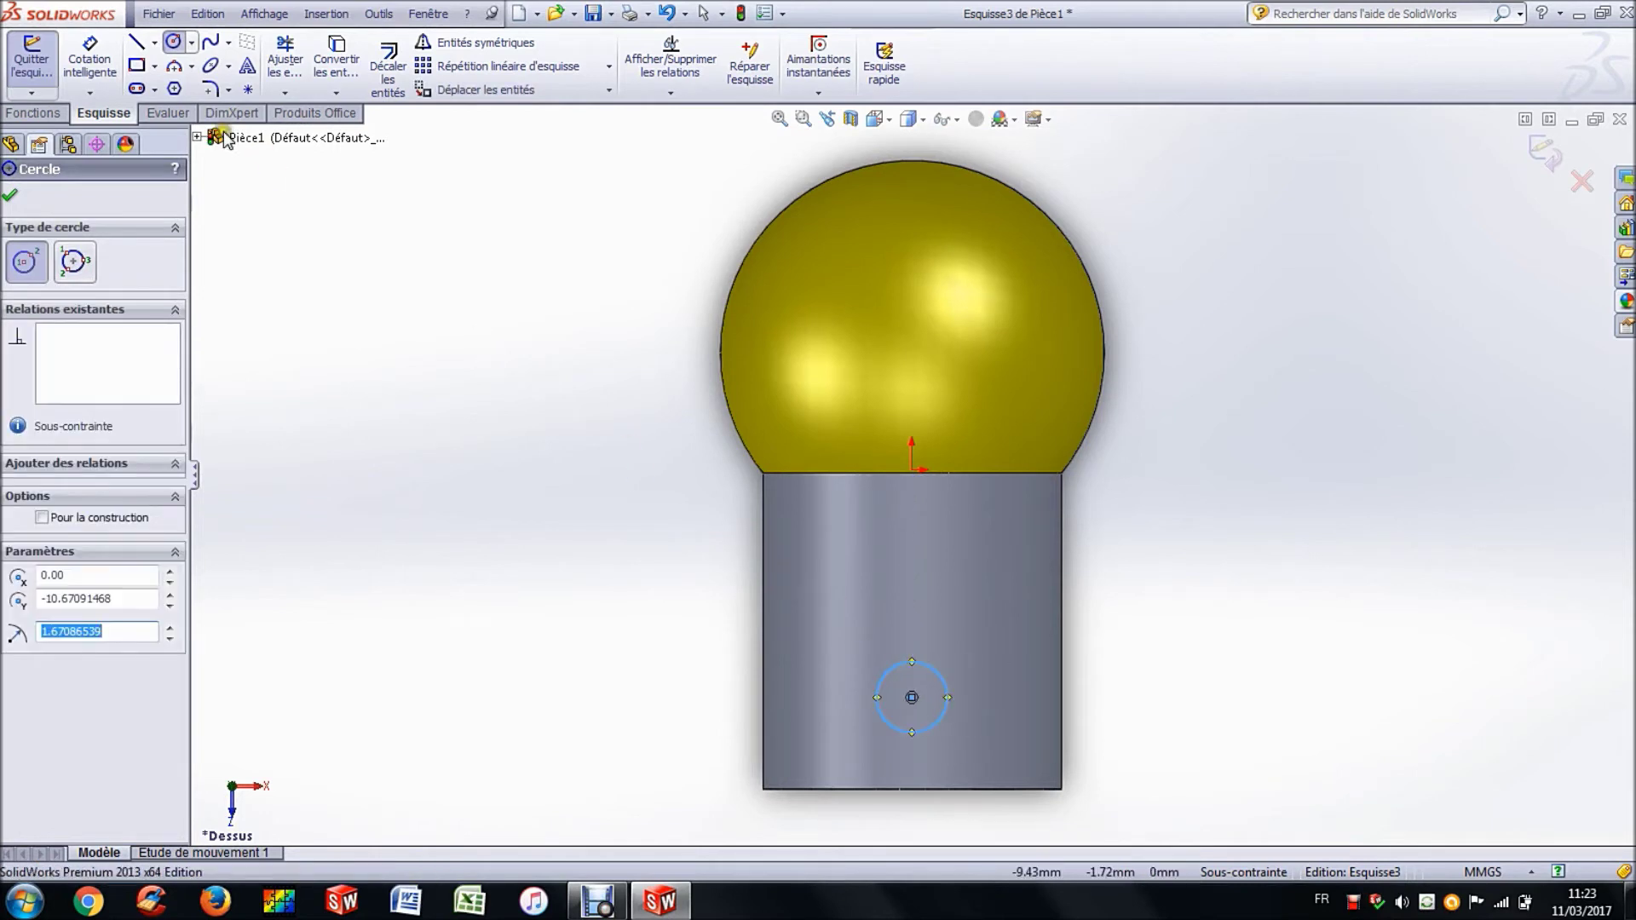
- Dimension the small circle on the cylinder with a diameter of 2.5 mm
left_click(90, 60)
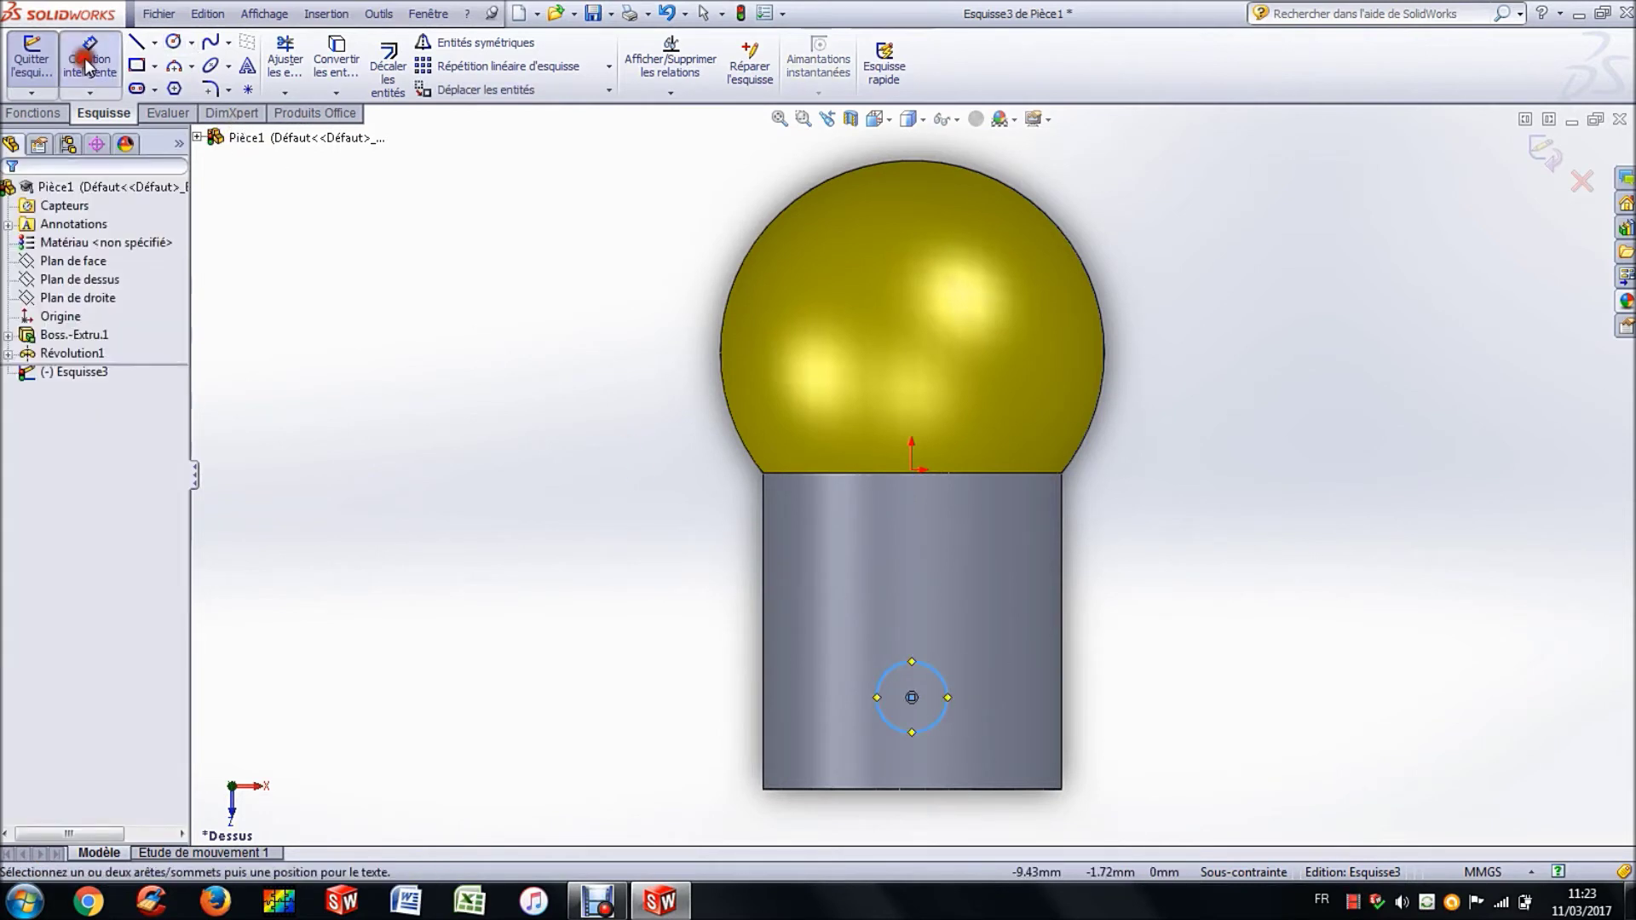
left_click(914, 663)
left_click(933, 618)
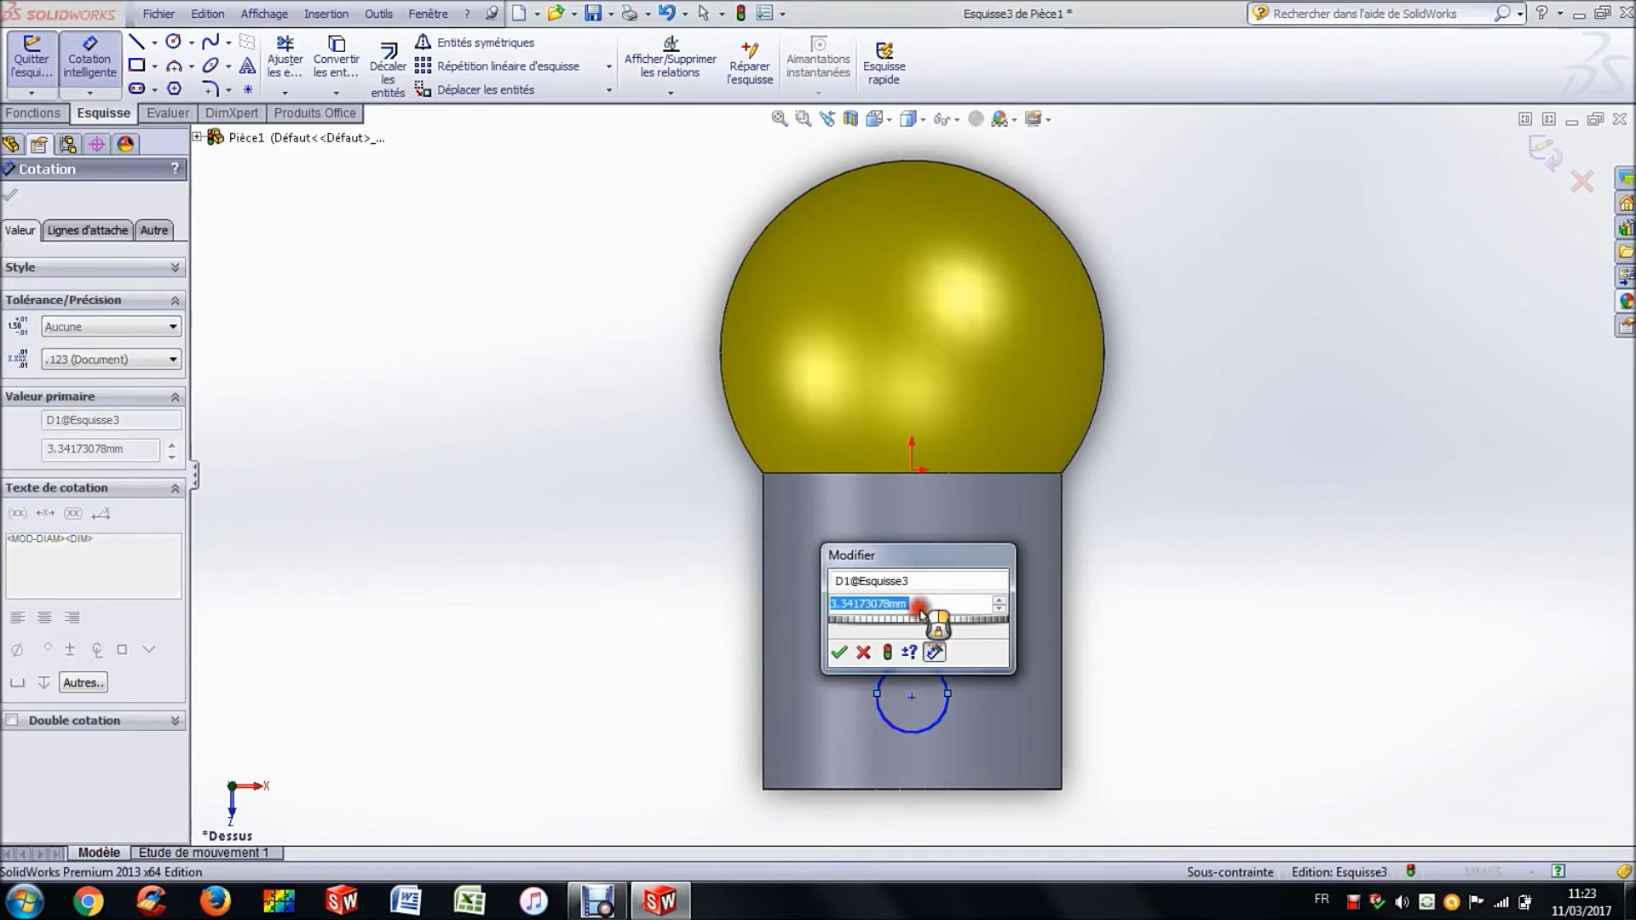
type("2.5")
key("Return")
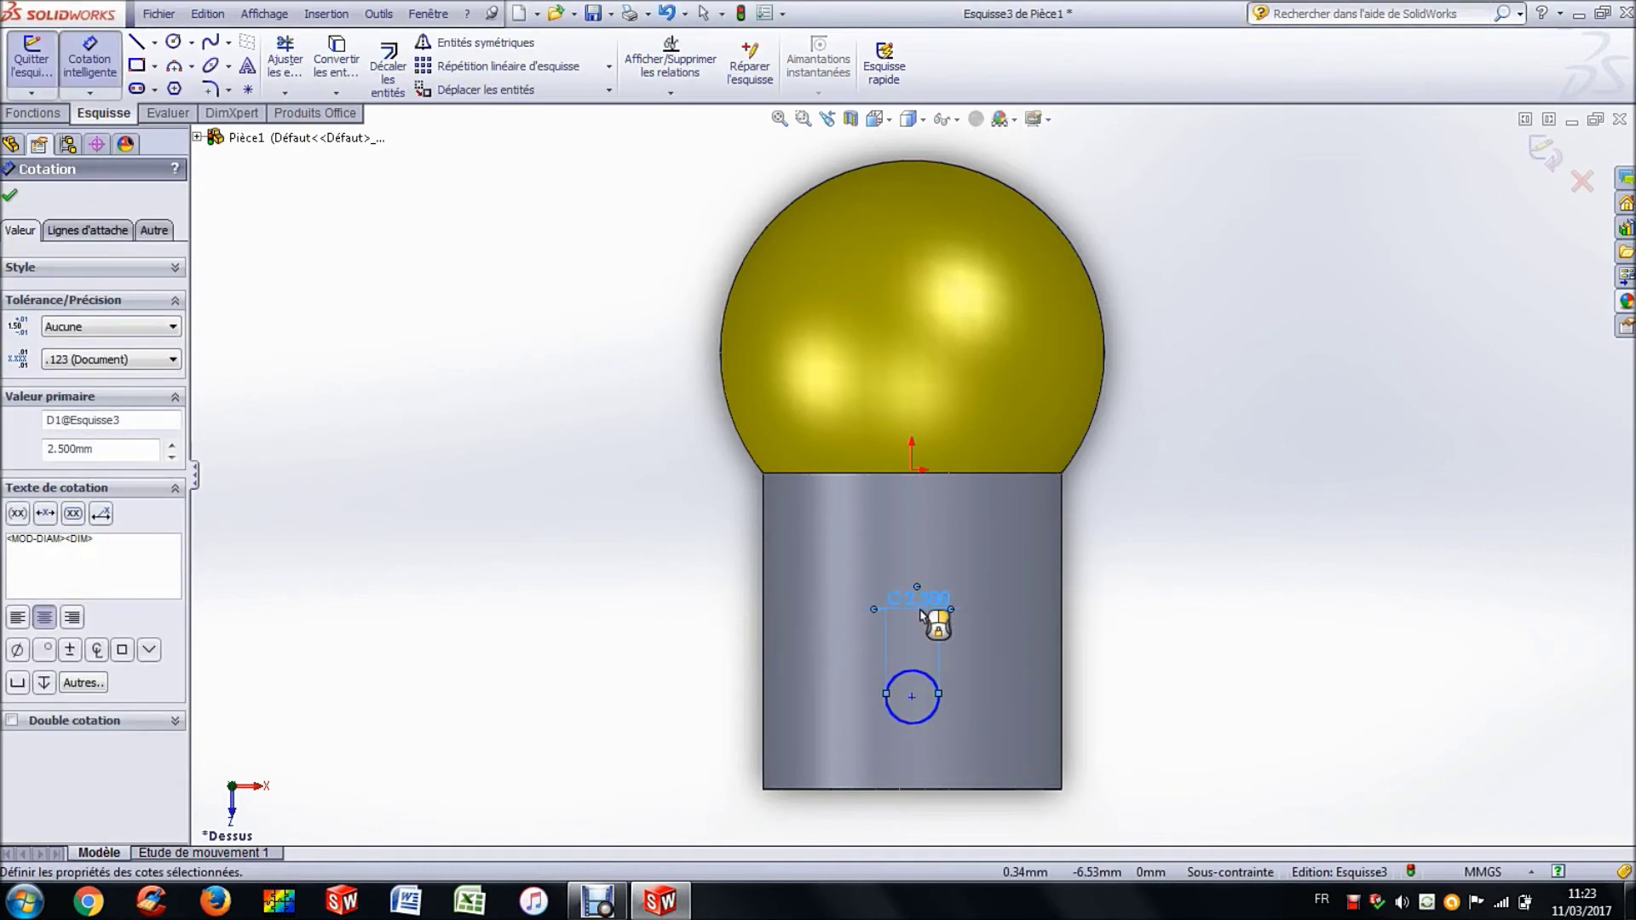
- Dimension the distance from the circle to the cylinder's base edge as 4 mm
left_click(903, 722)
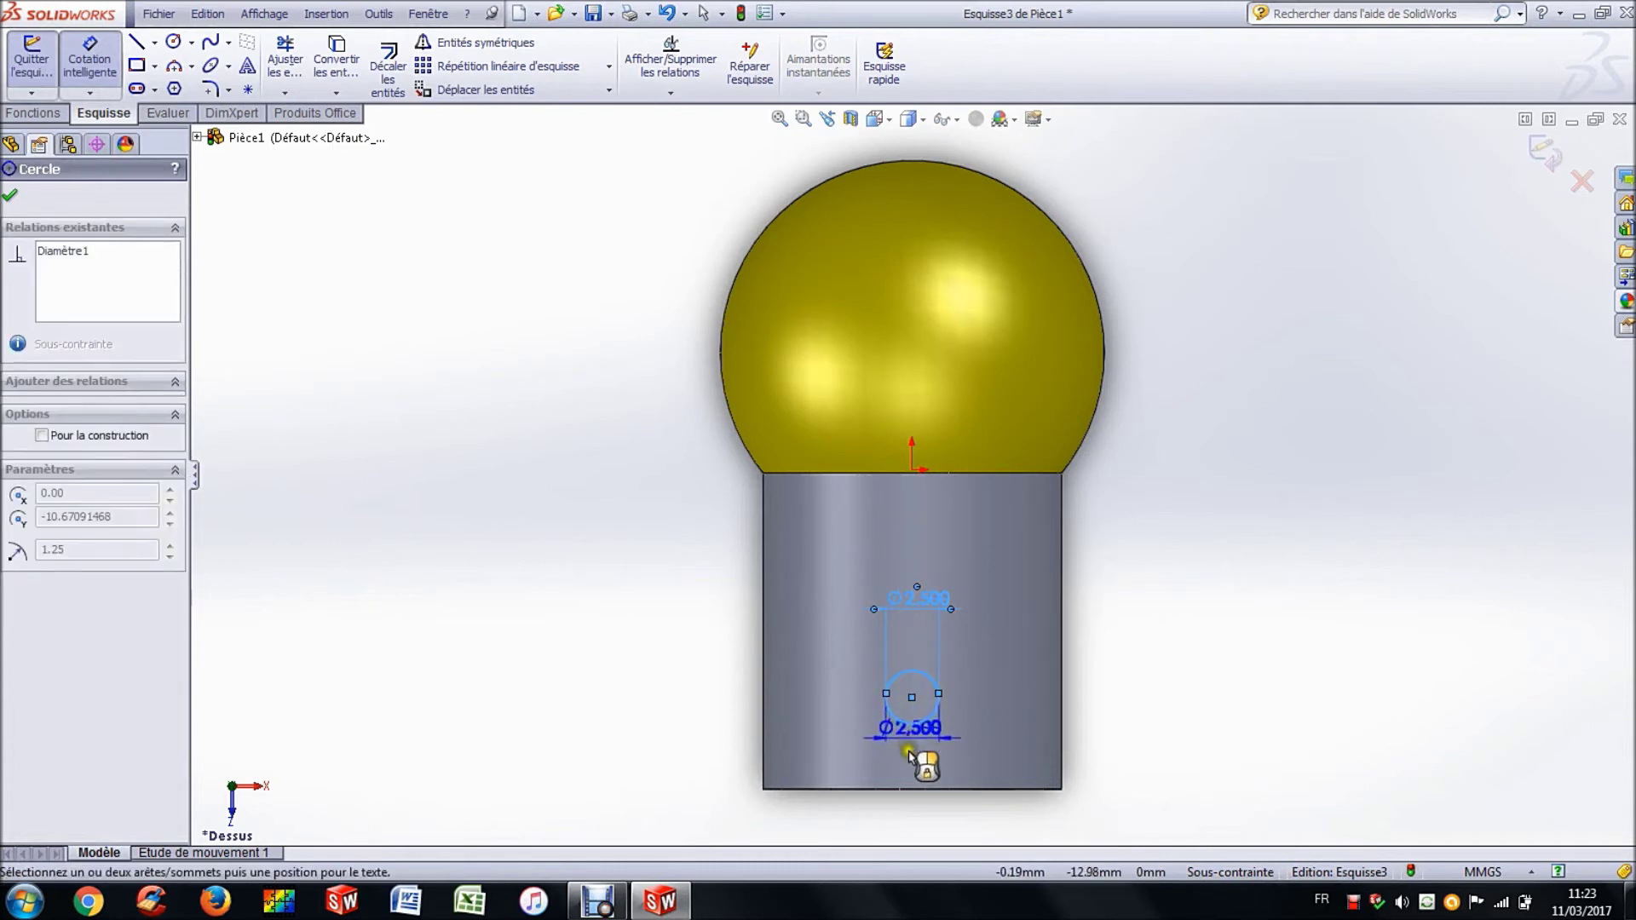
left_click(894, 791)
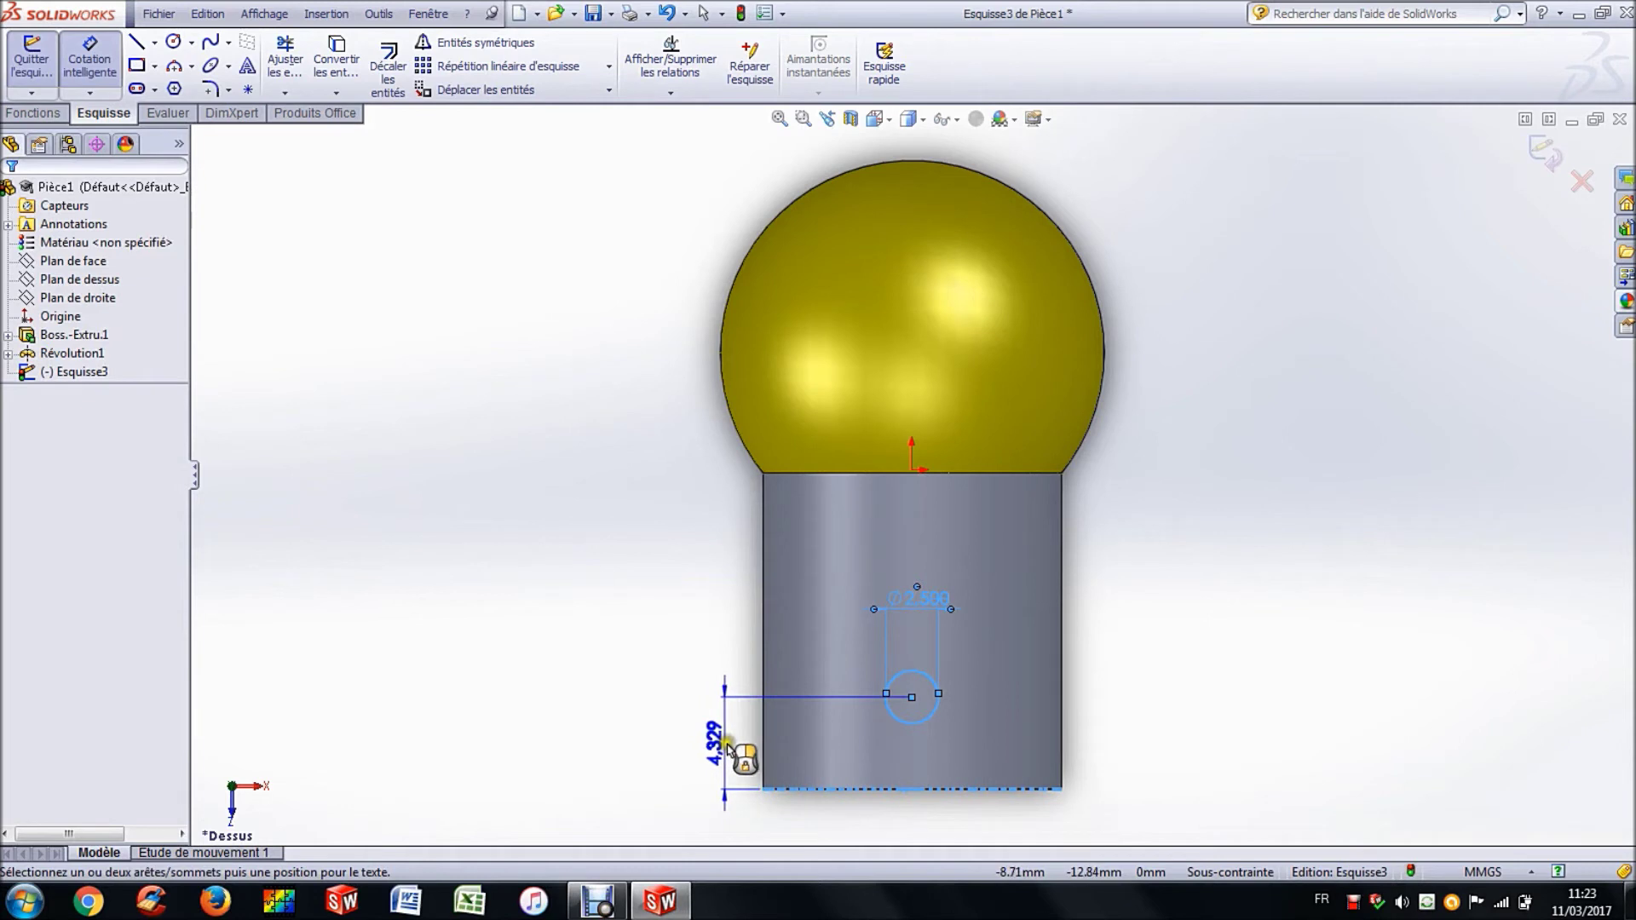
left_click(725, 744)
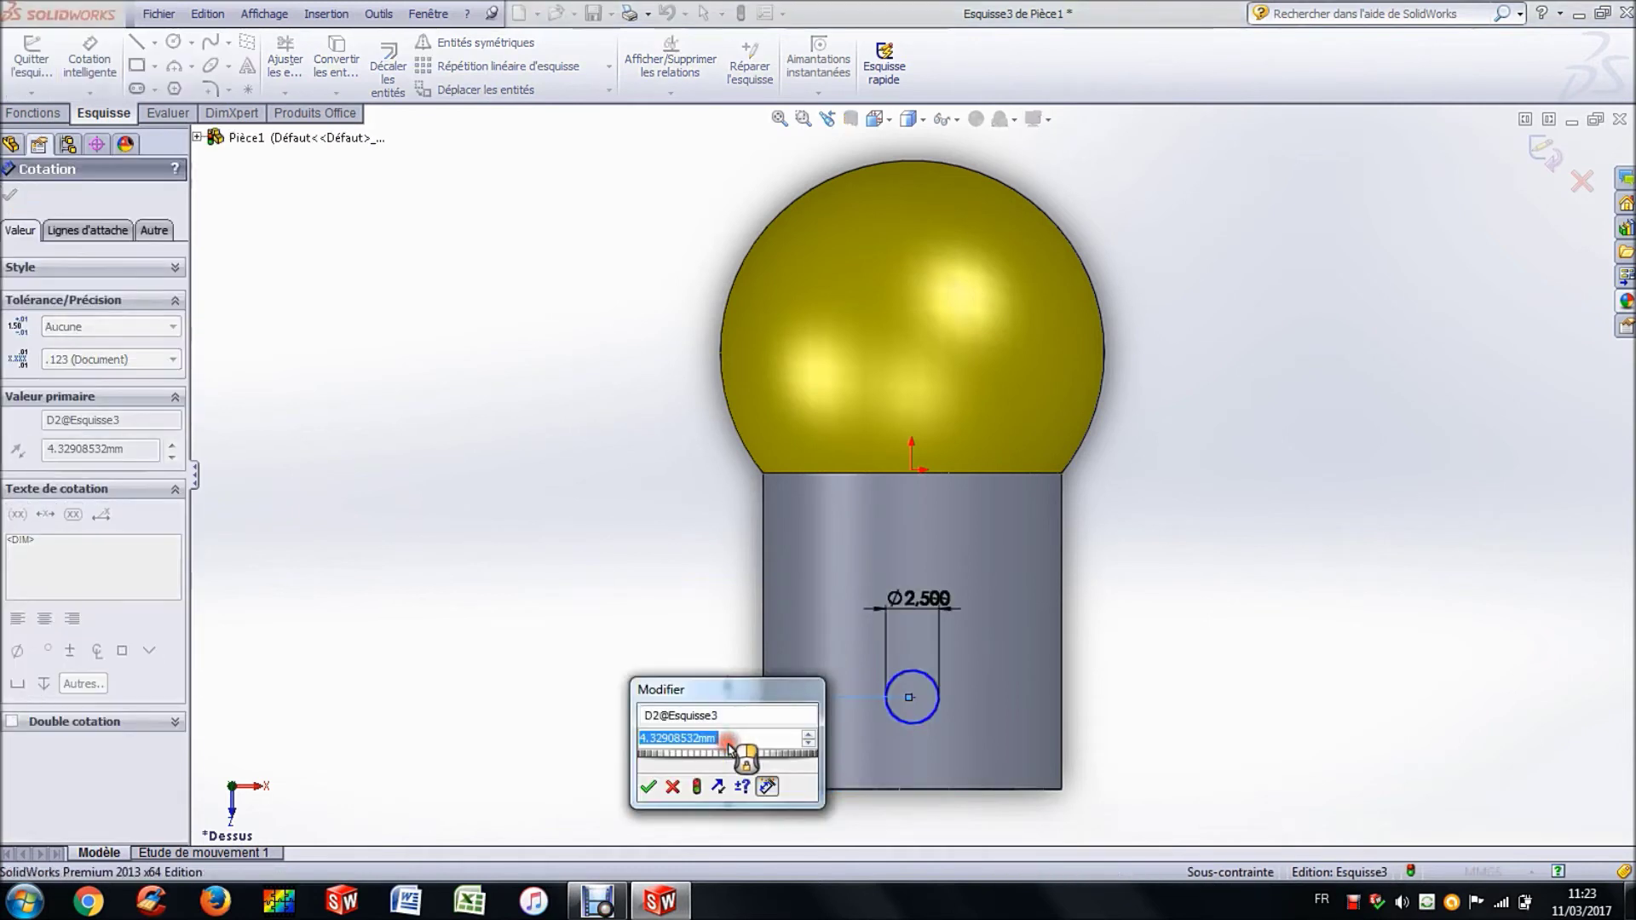
type("4")
key("Return")
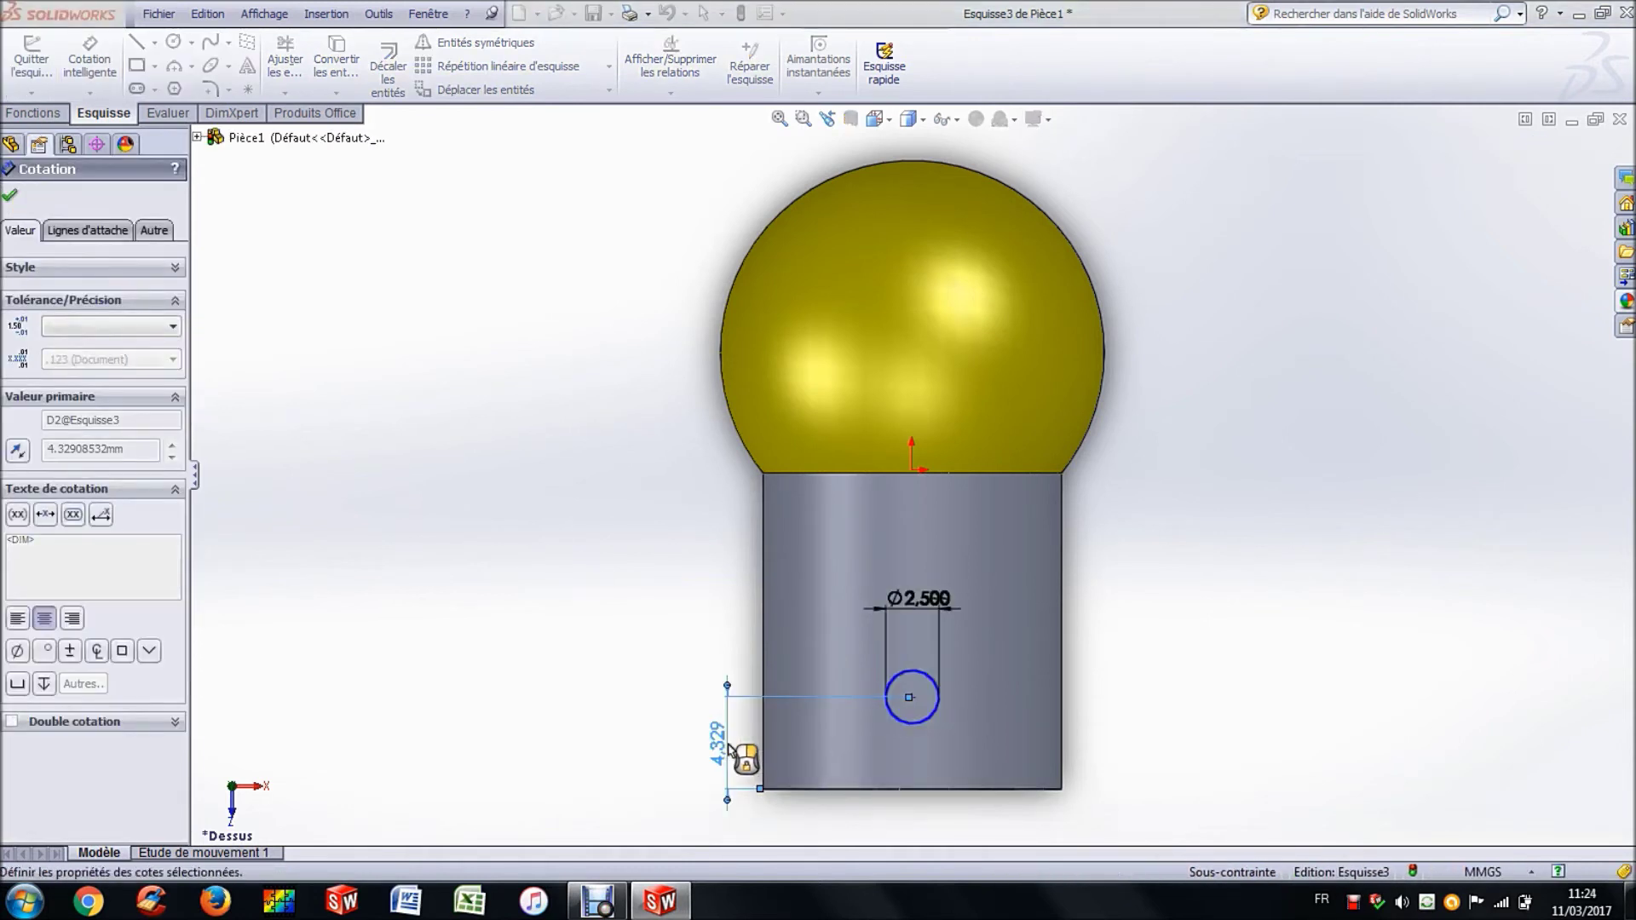
- Extrude the circle 20 mm in total with the mid-plane end condition (Plan milieu) as a merged boss through the cylinder
left_click(53, 114)
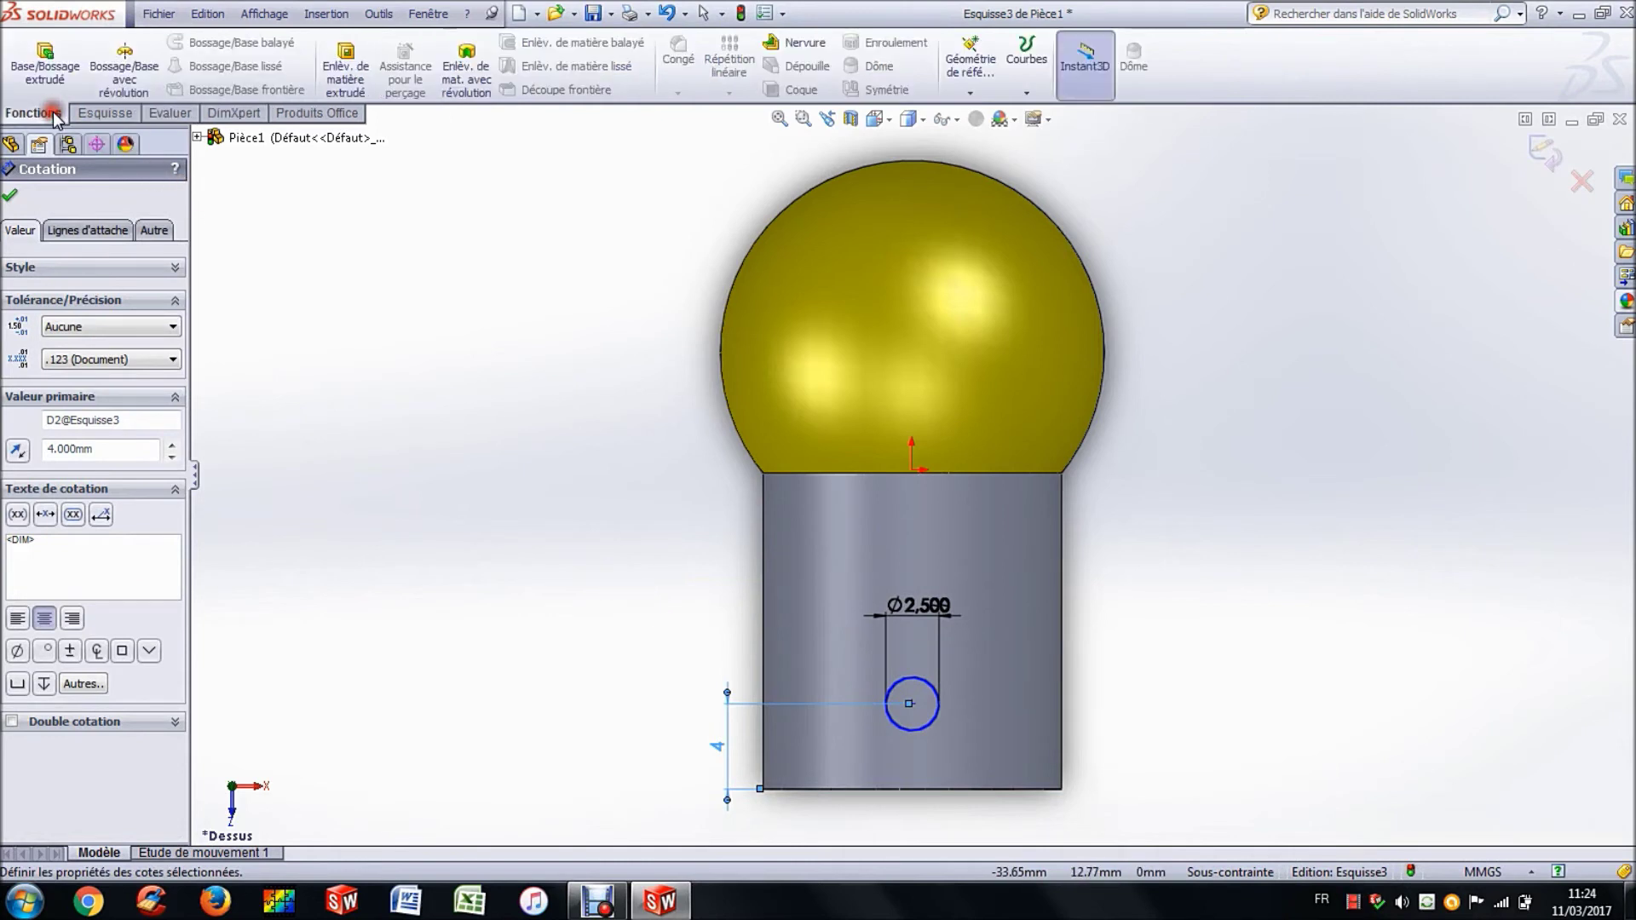
left_click(45, 67)
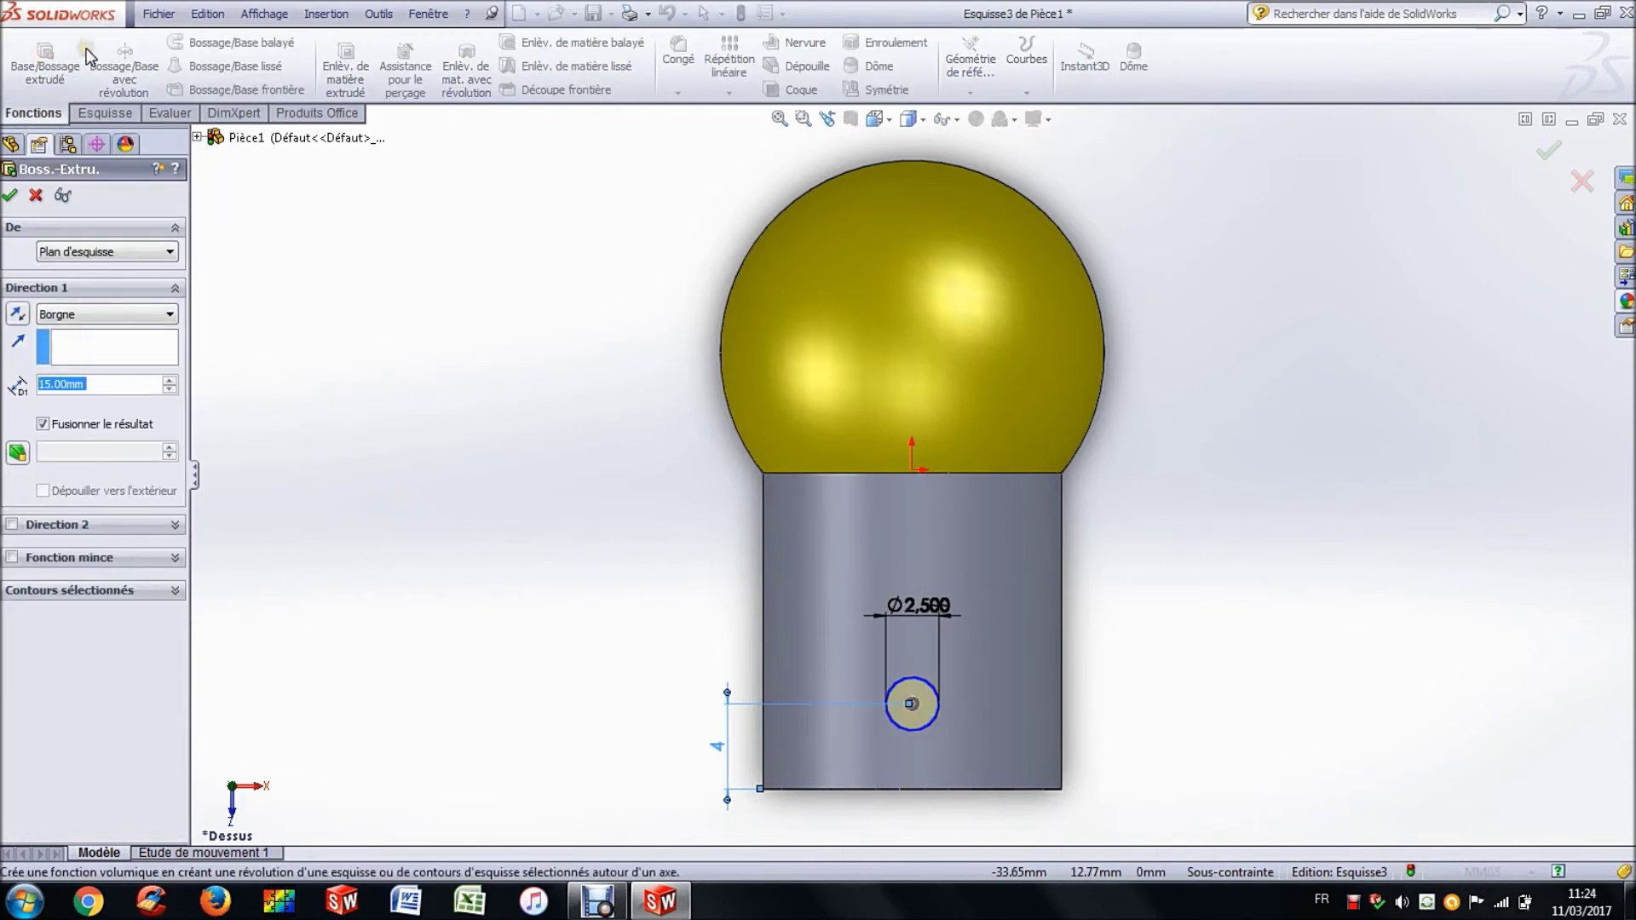
middle_click_drag(504, 423, 640, 385)
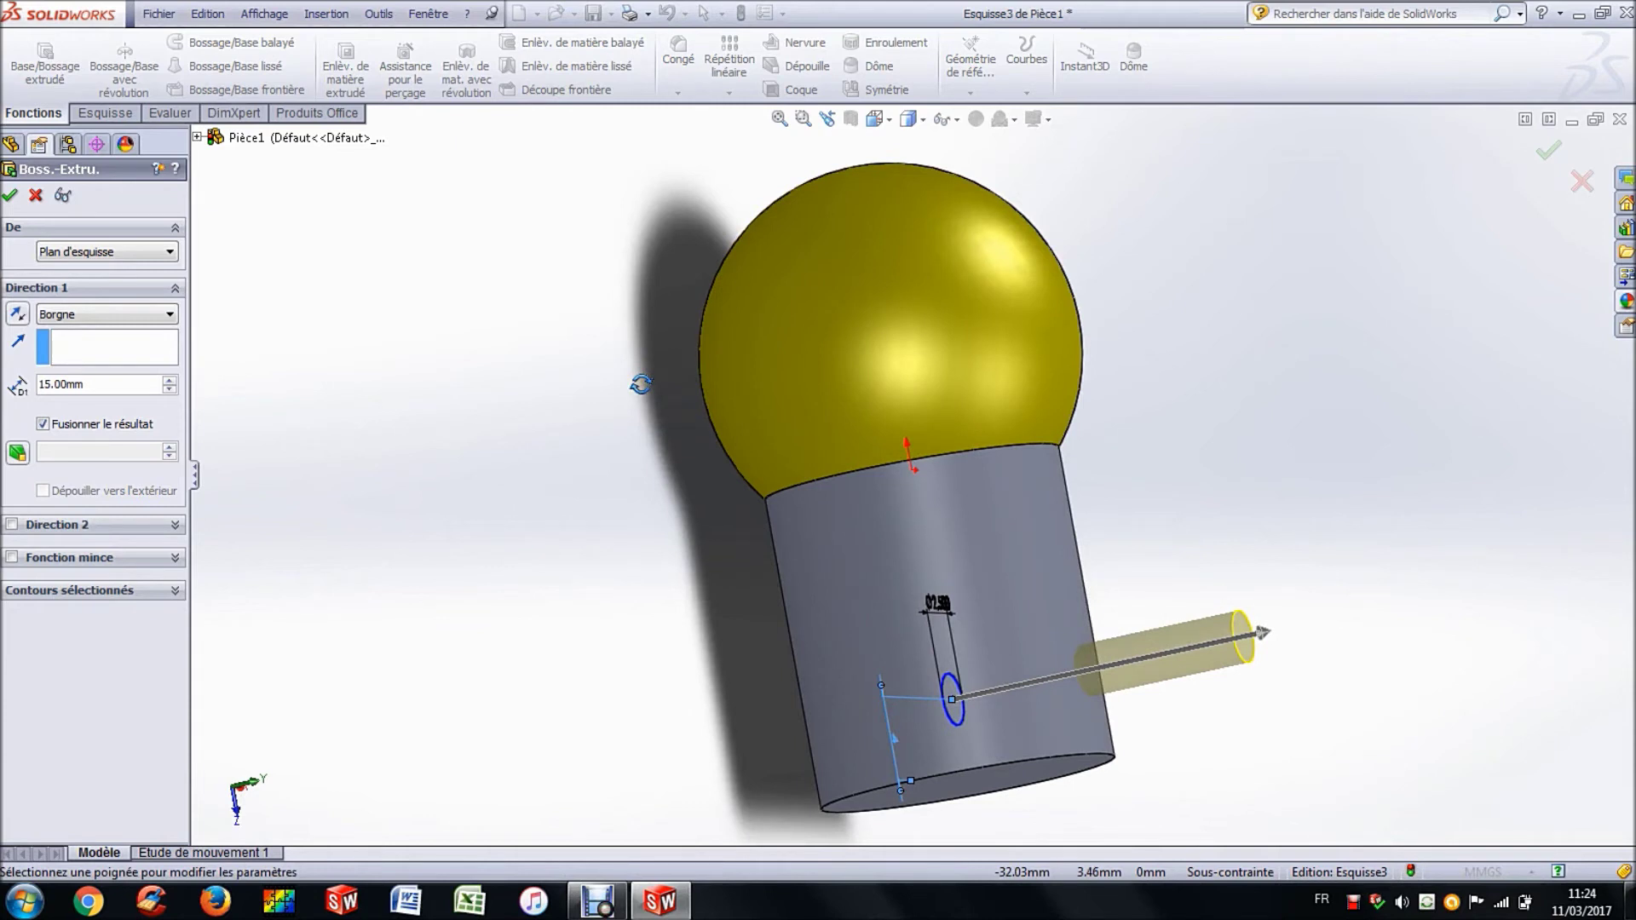
left_click_drag(128, 384, 24, 385)
type("20")
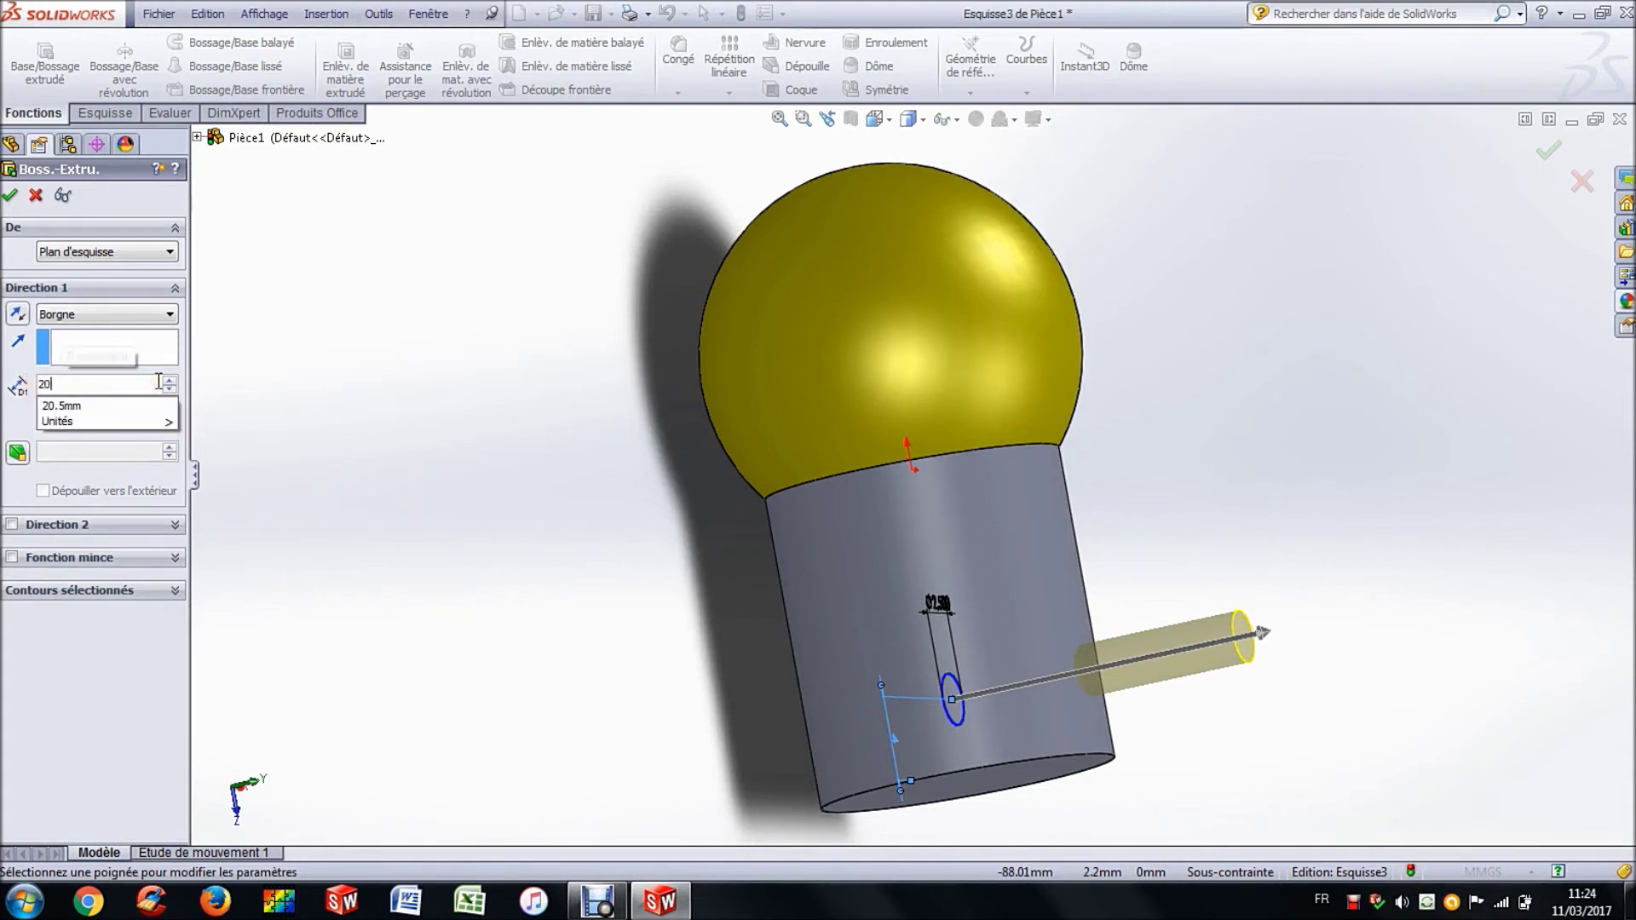
left_click(274, 292)
middle_click_drag(452, 358, 499, 347)
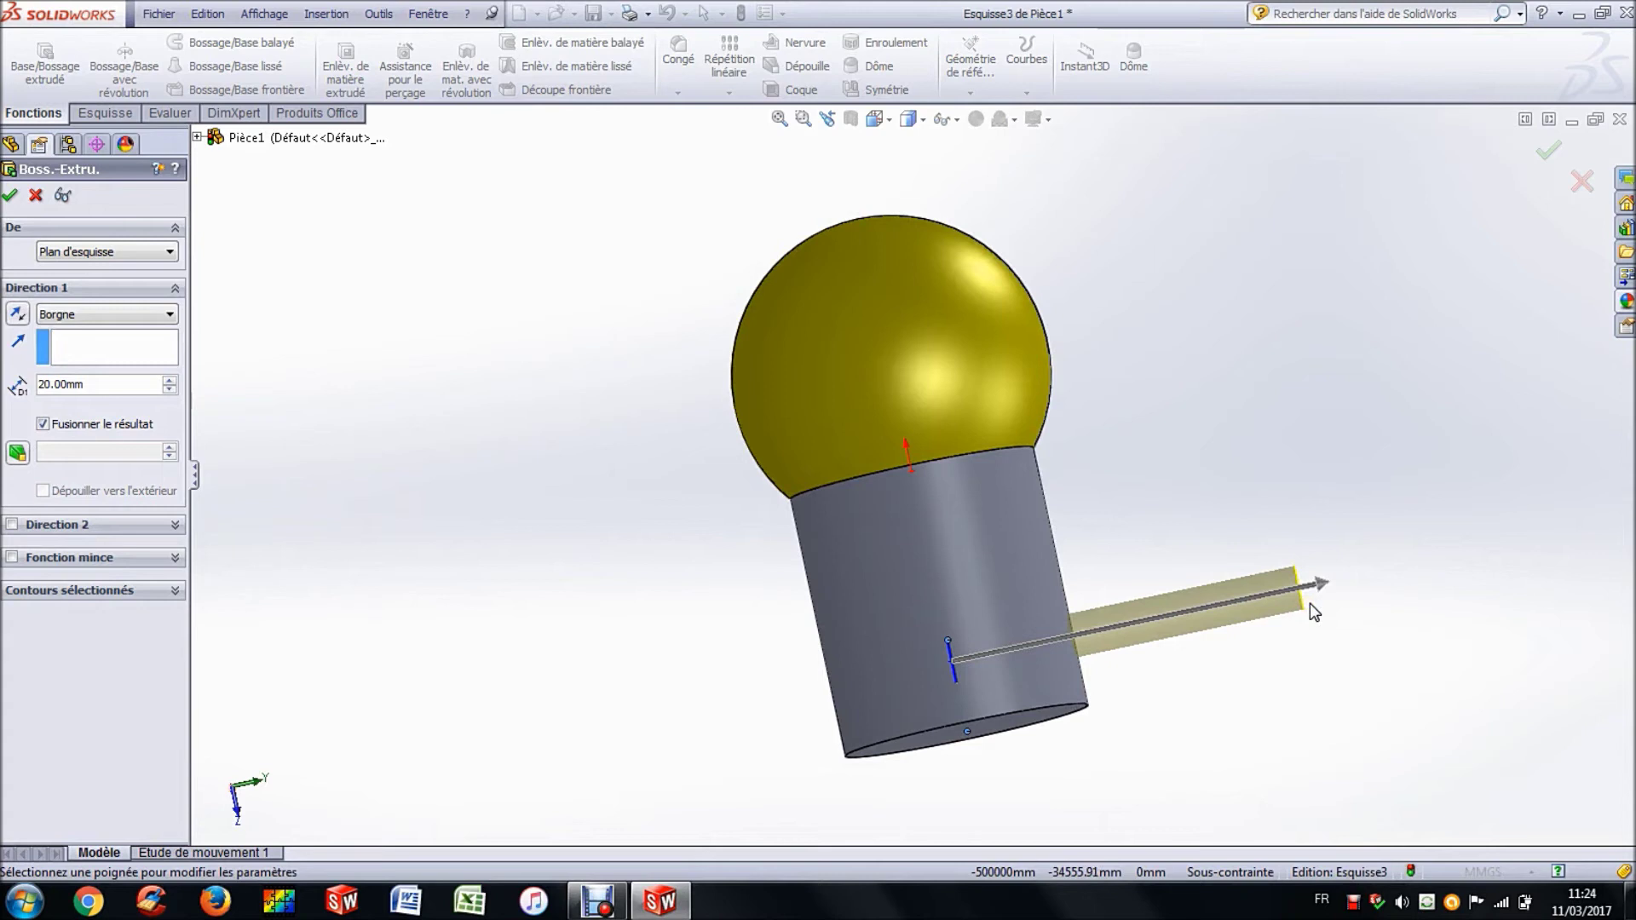
left_click(75, 316)
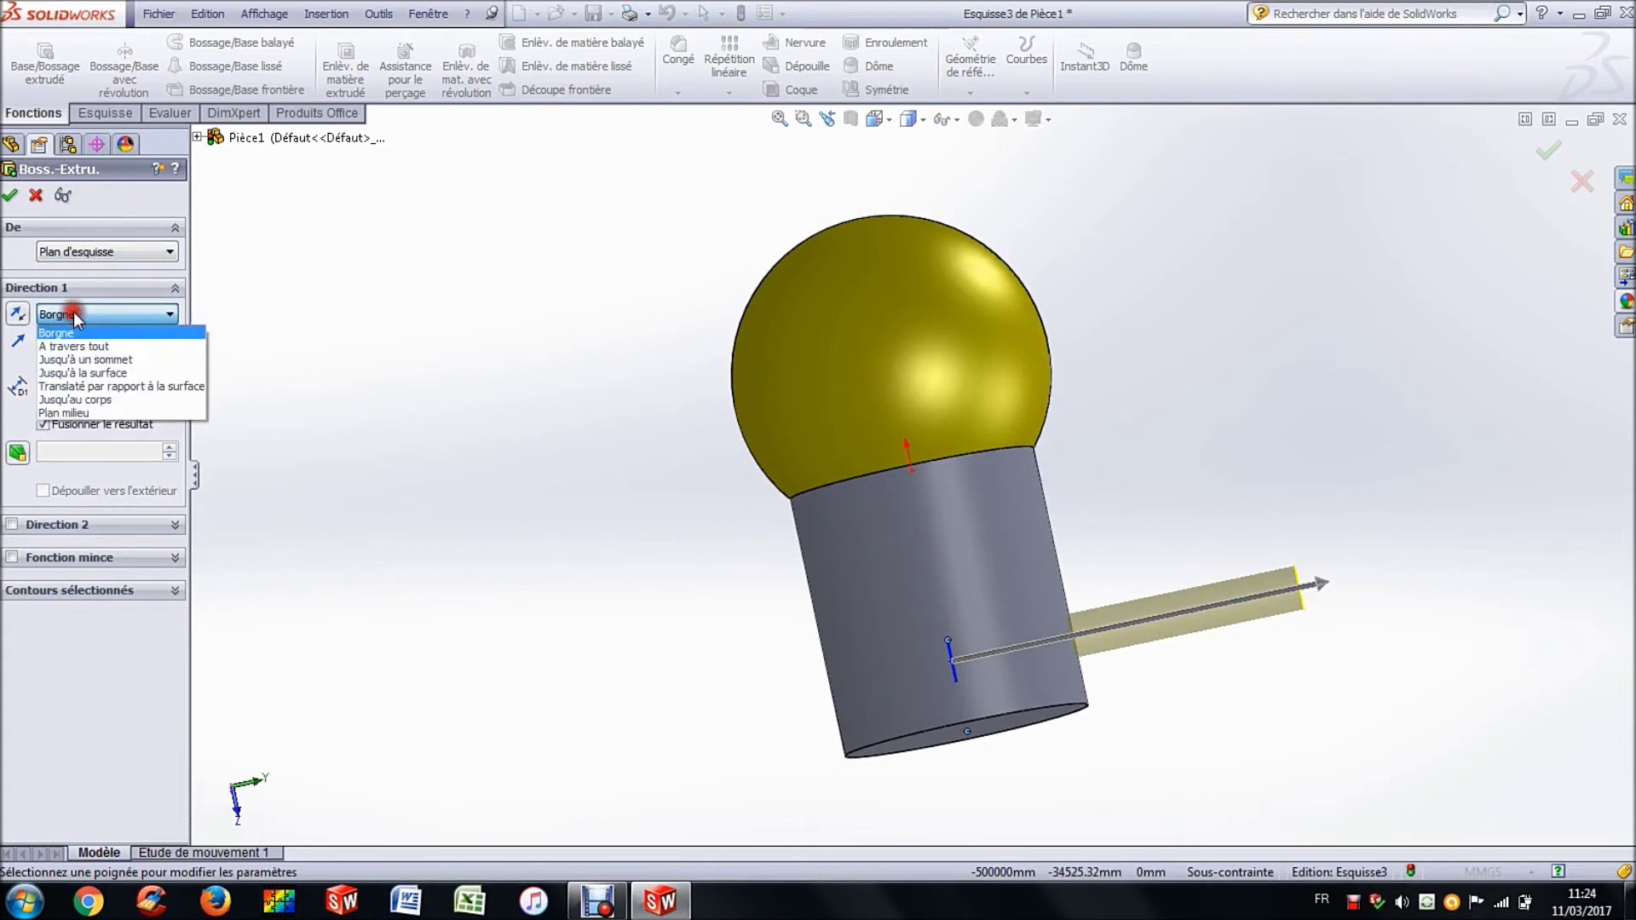
left_click(75, 413)
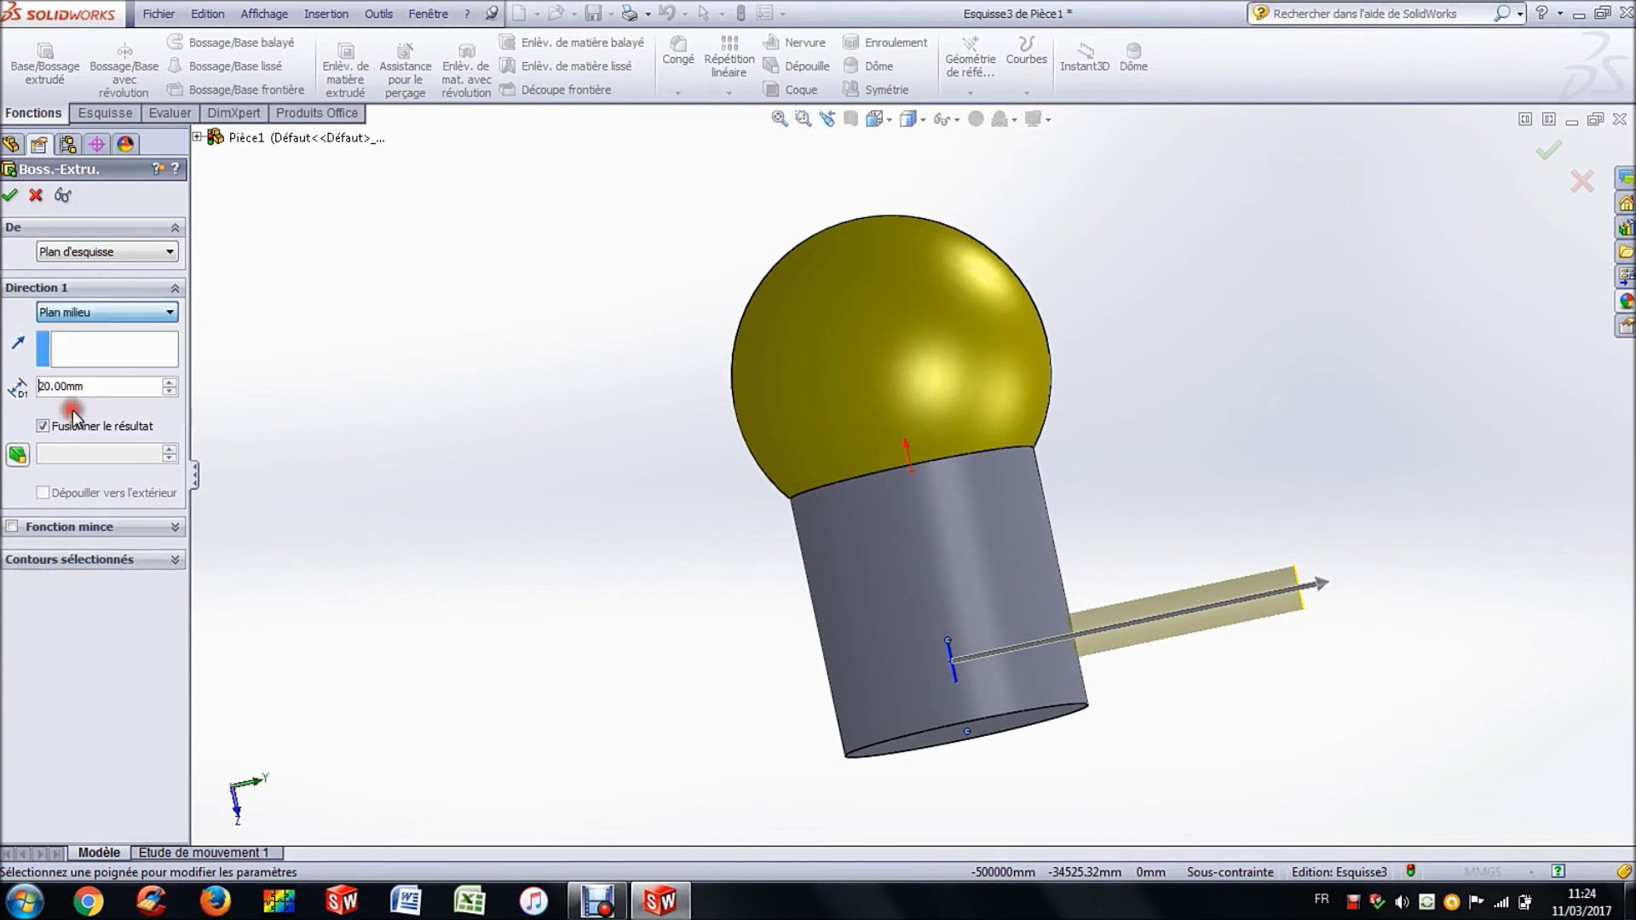
left_click(70, 313)
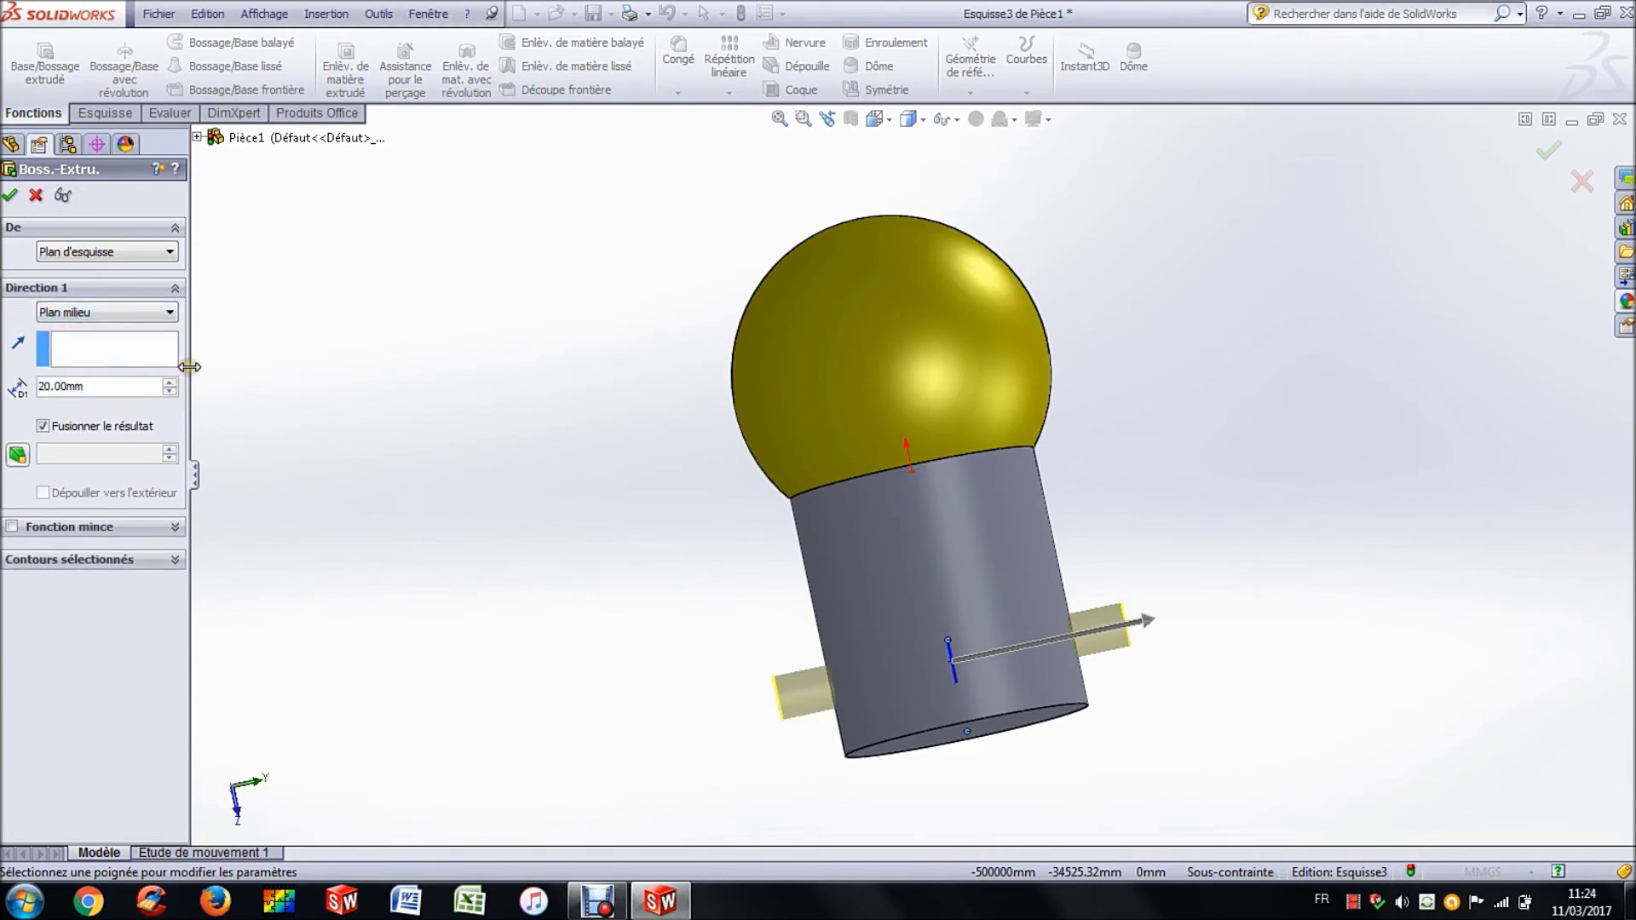
left_click(12, 196)
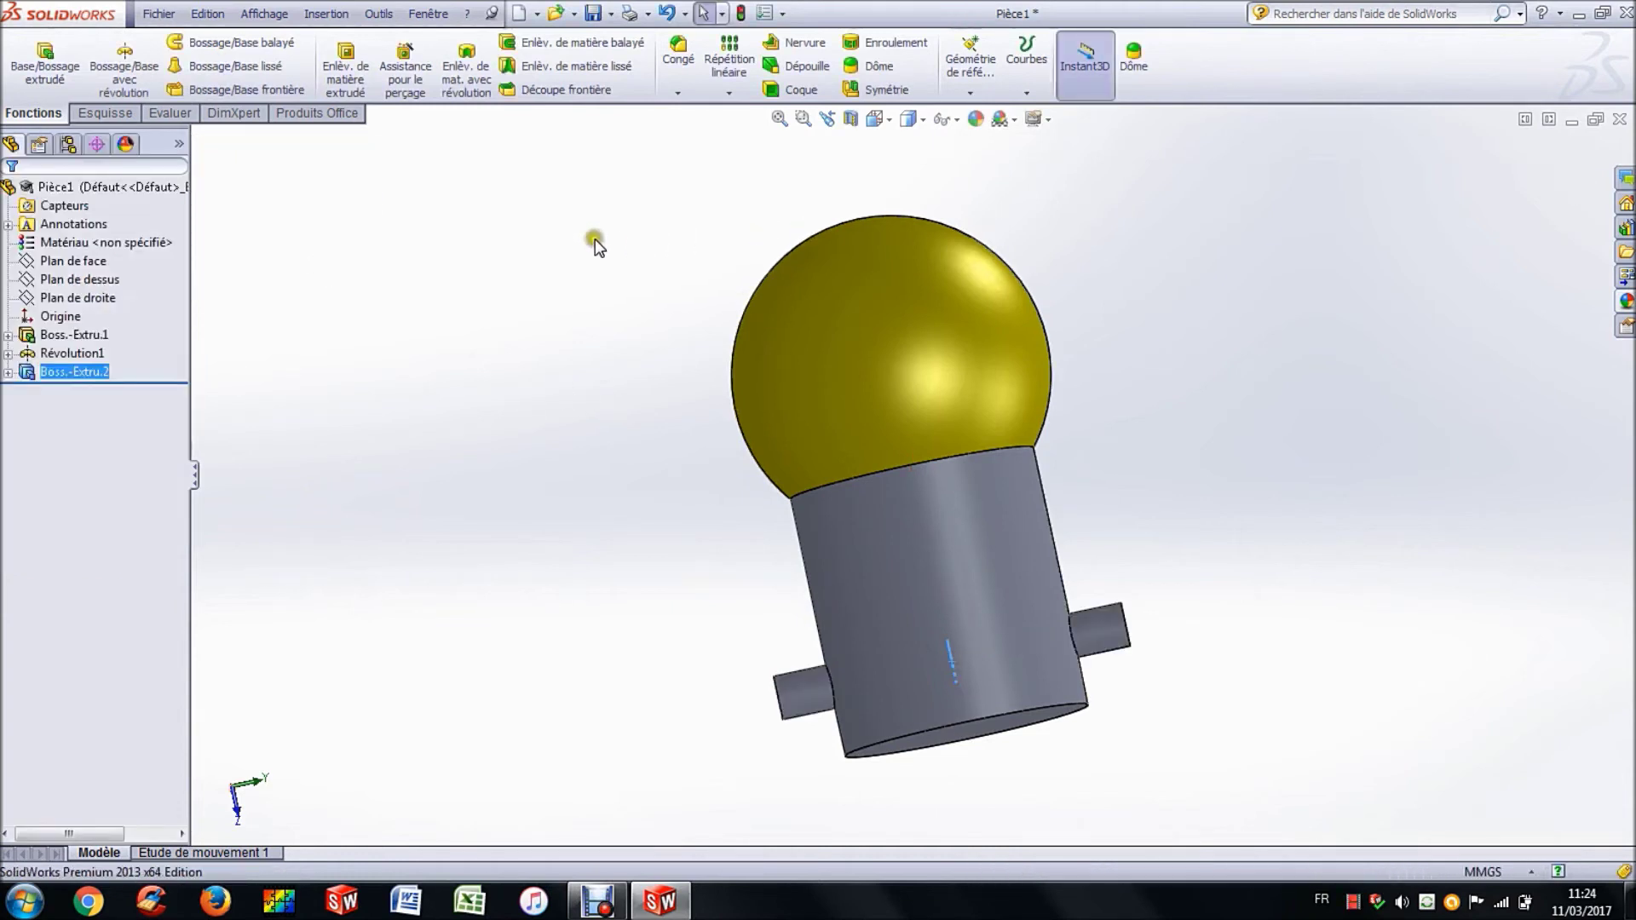
- Start a new sketch on the top plane (Plan de dessus) and view it face-on
middle_click_drag(577, 282, 535, 360)
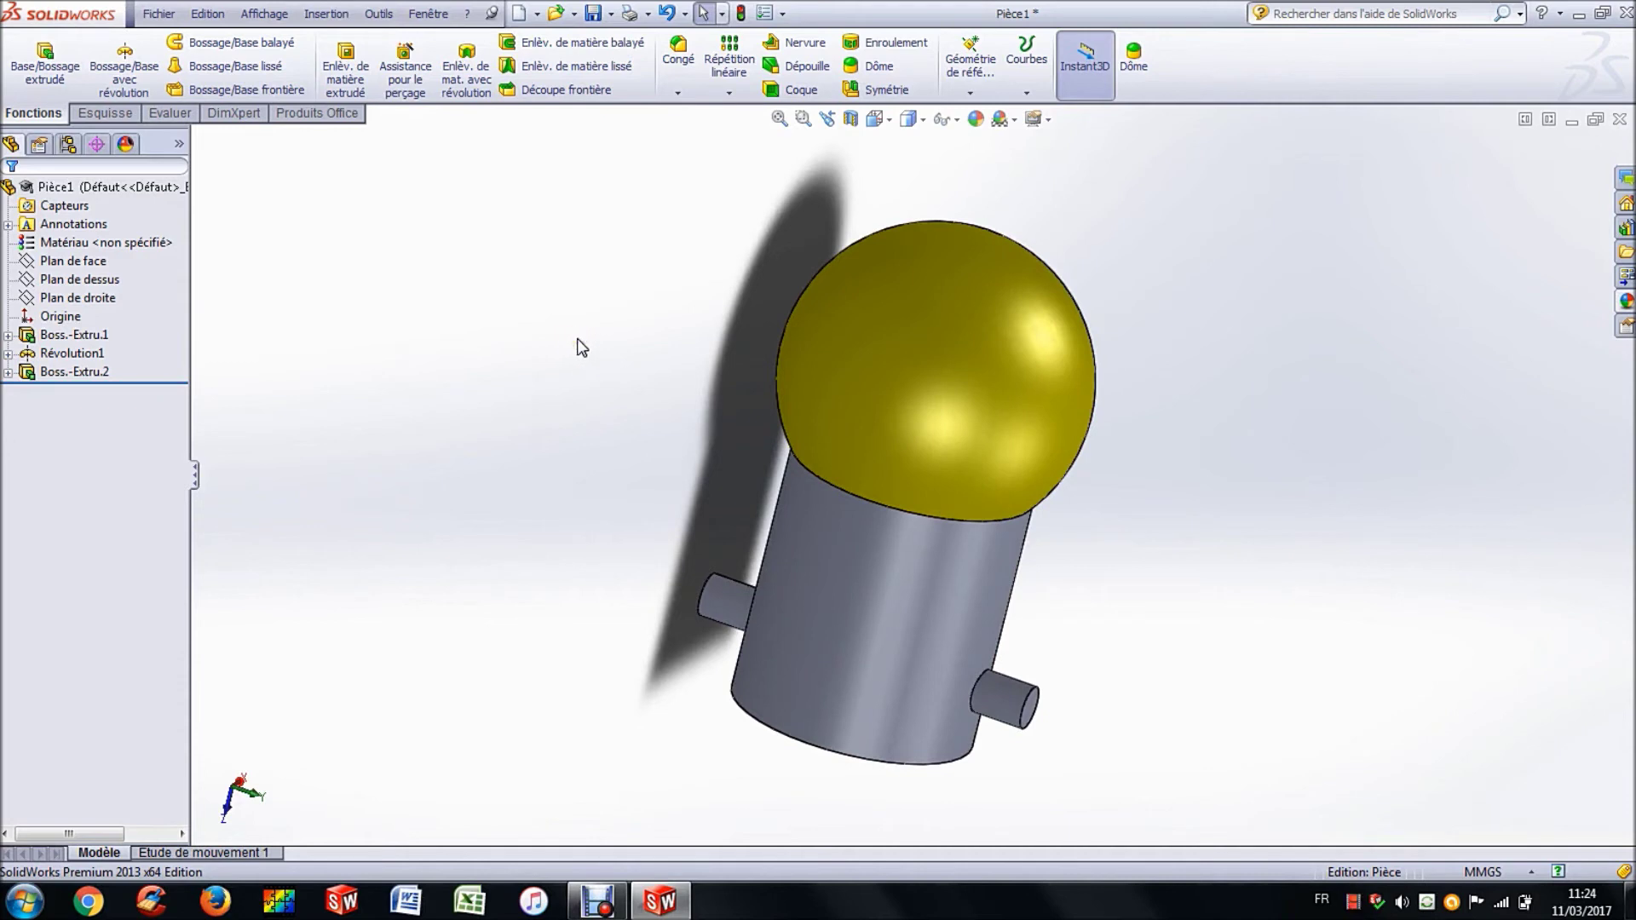
left_click(99, 282)
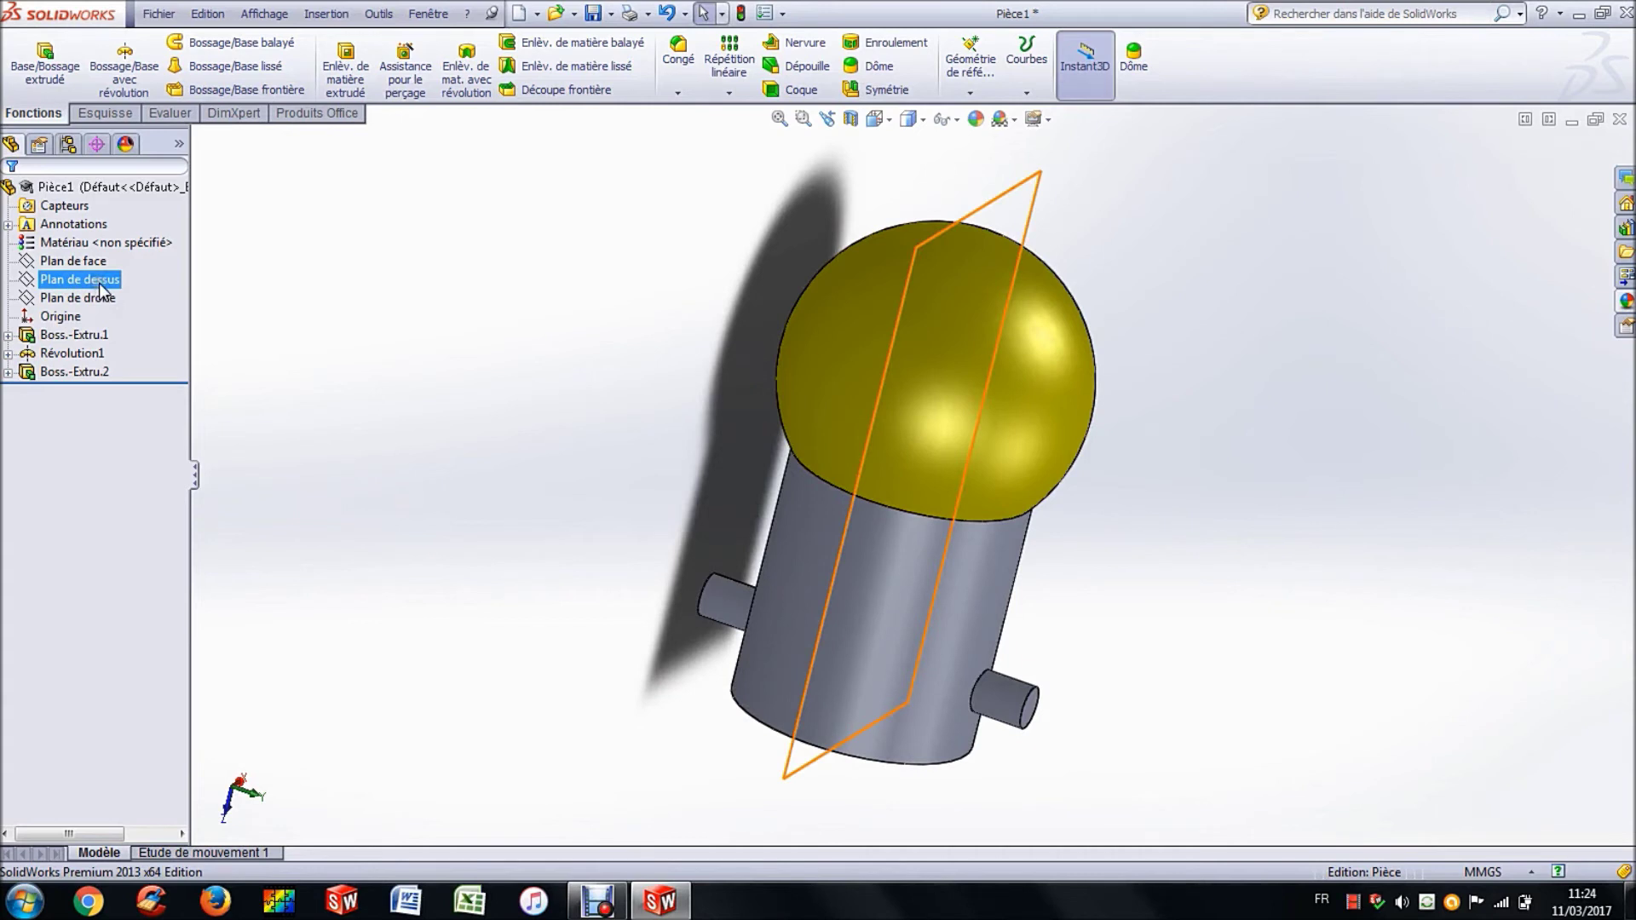
left_click(113, 259)
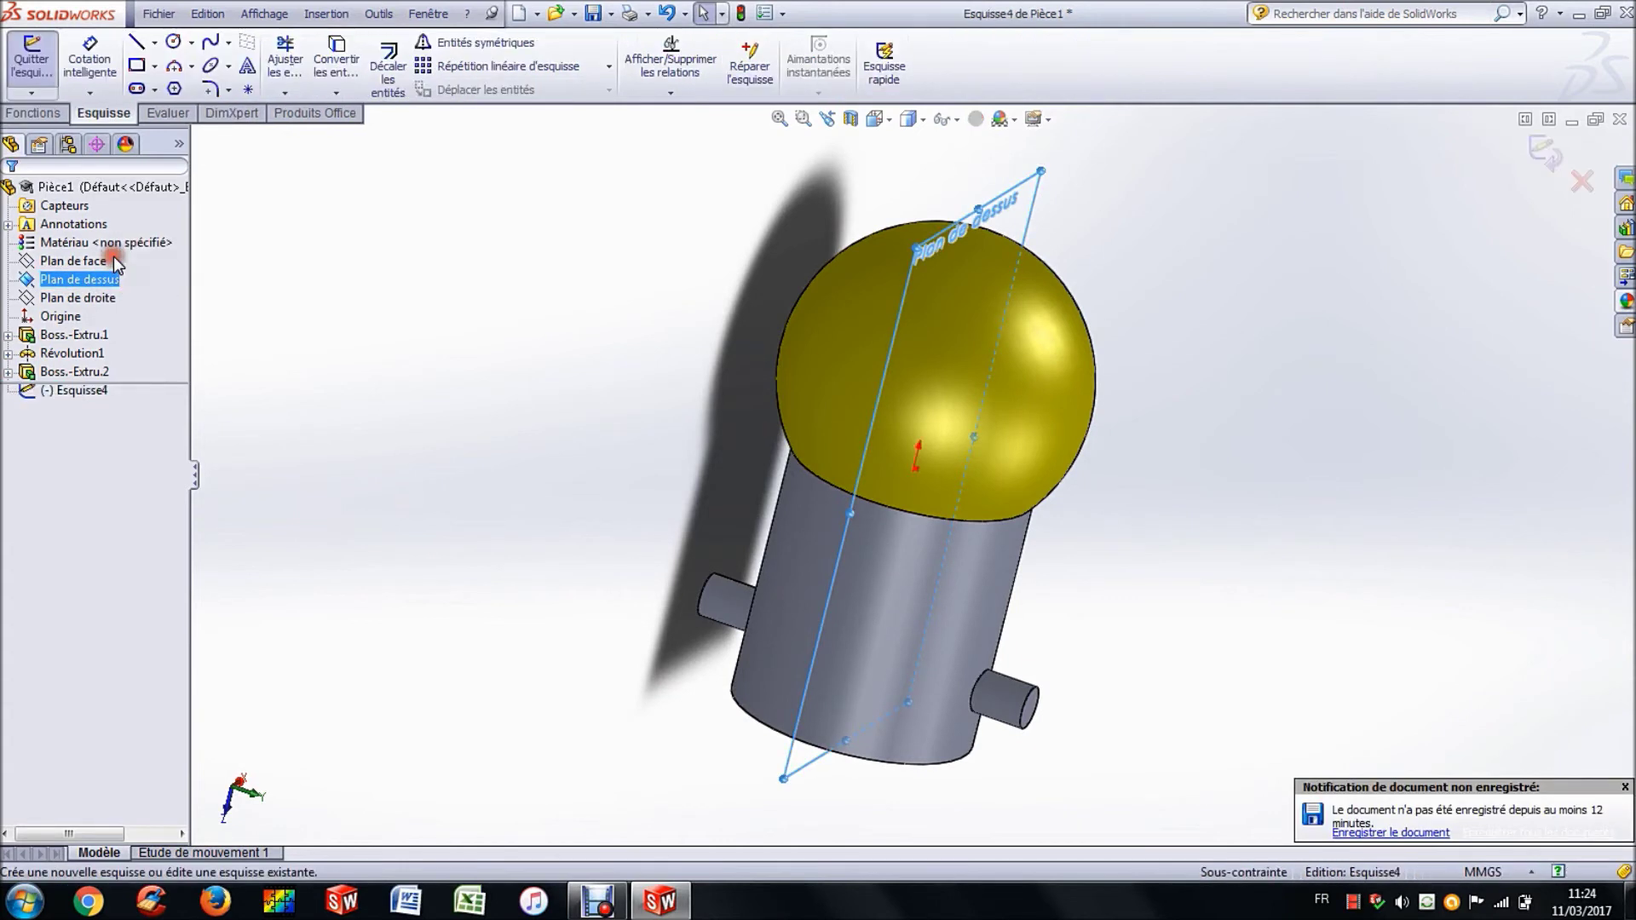
left_click(887, 117)
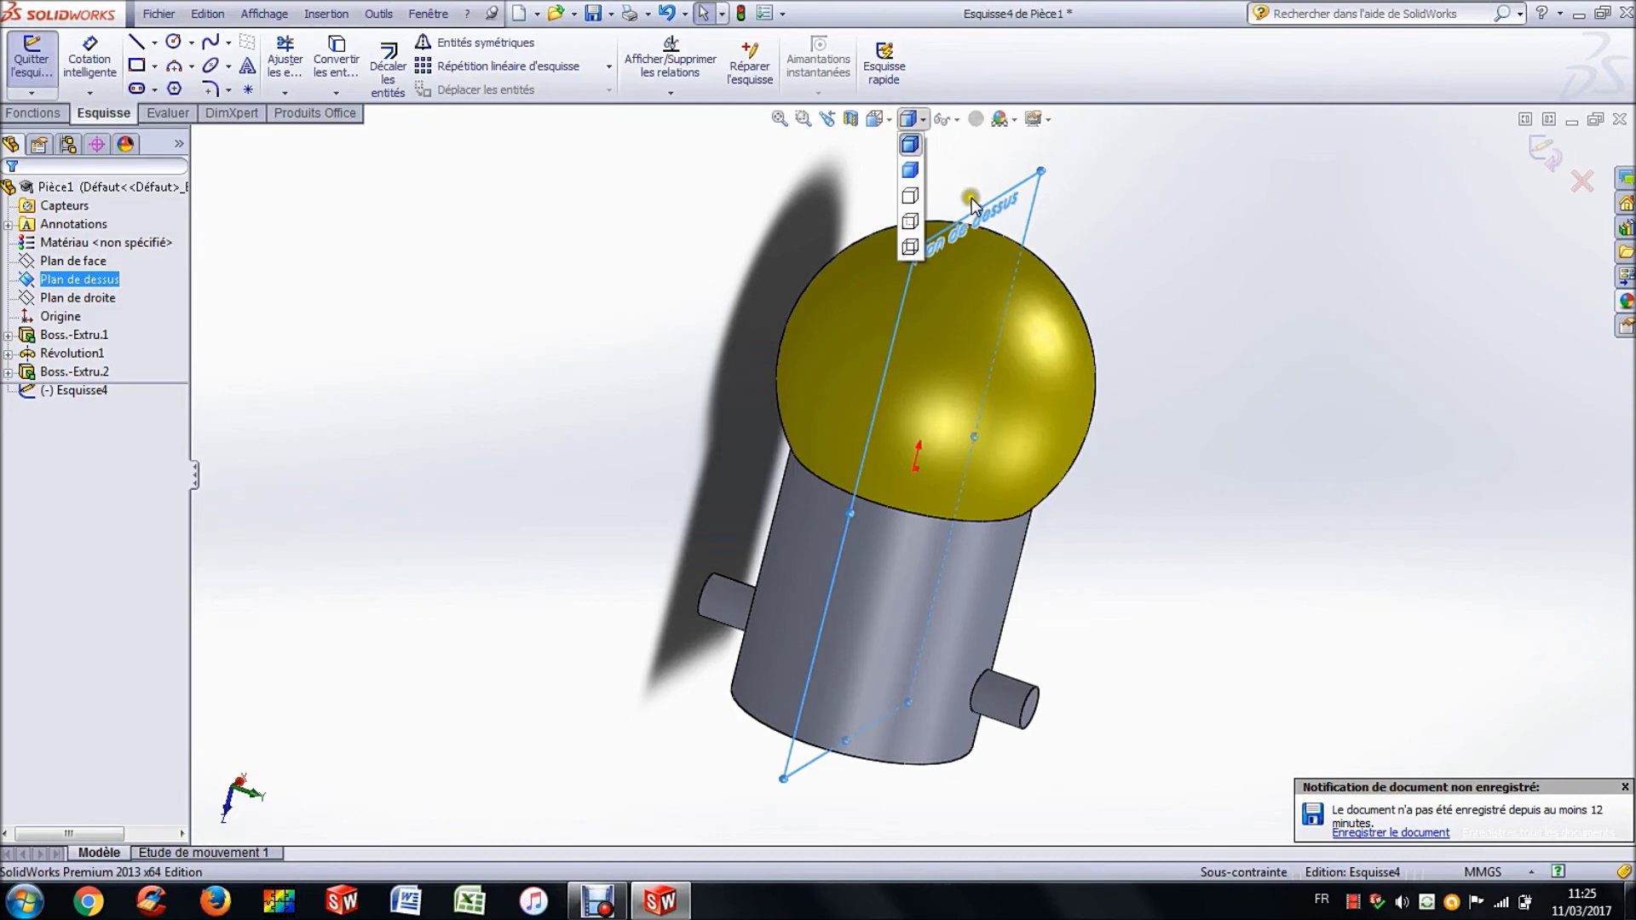
left_click(887, 117)
left_click(979, 219)
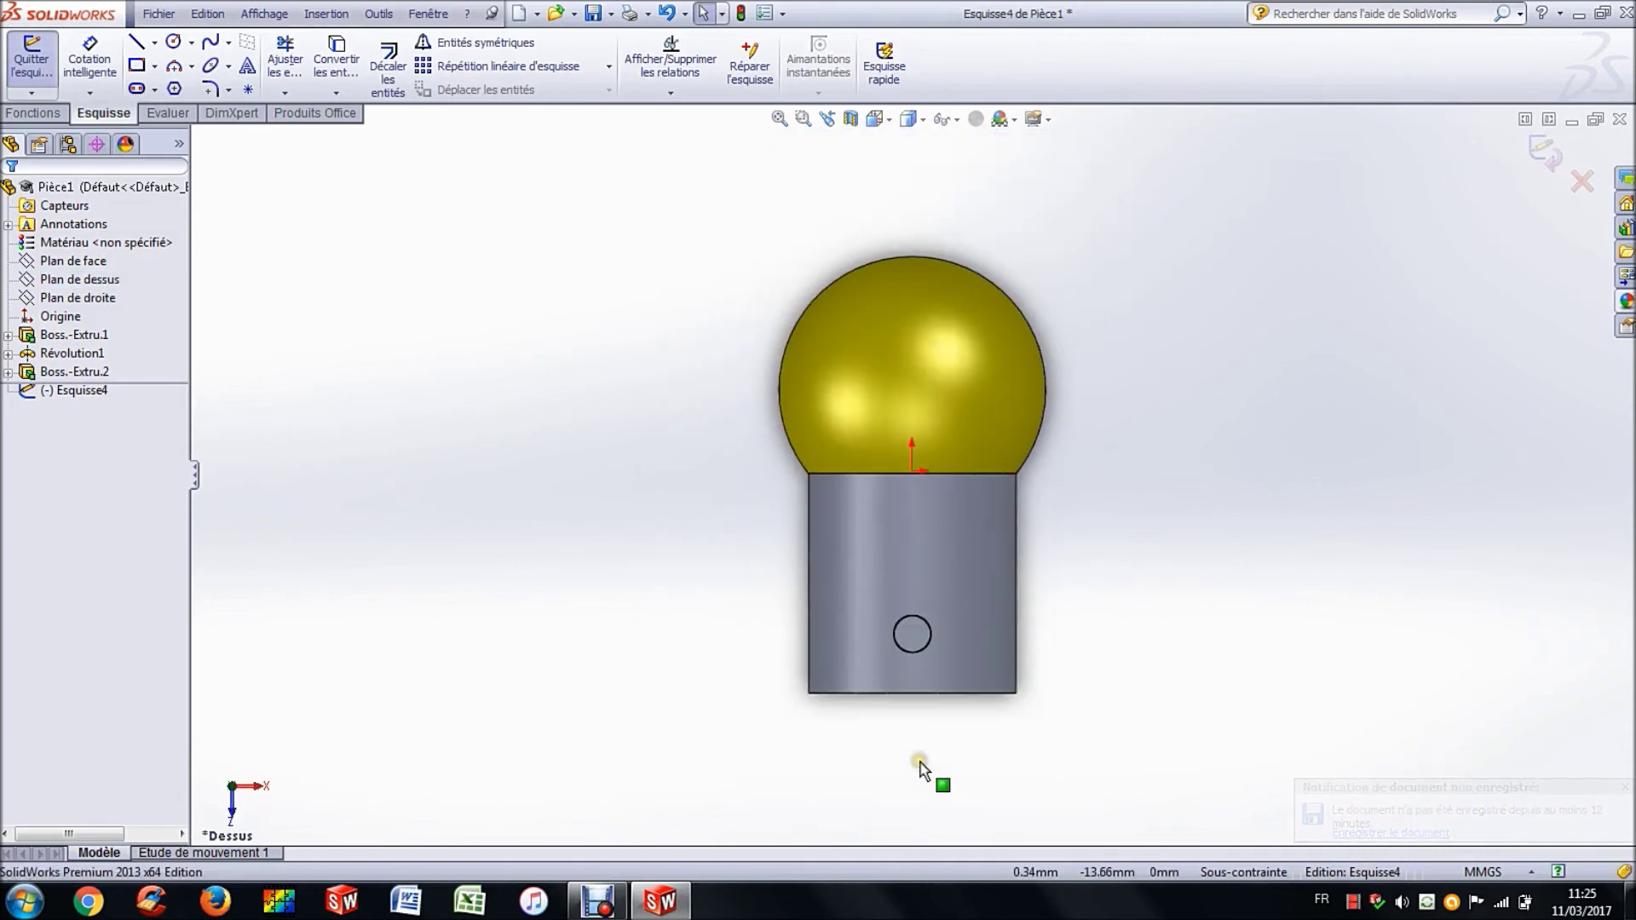
- Draw a vertical construction line about 22.3 mm long from the origin down past the cylinder's base
scroll(937, 724, "down", 5)
scroll(937, 723, "up", 3)
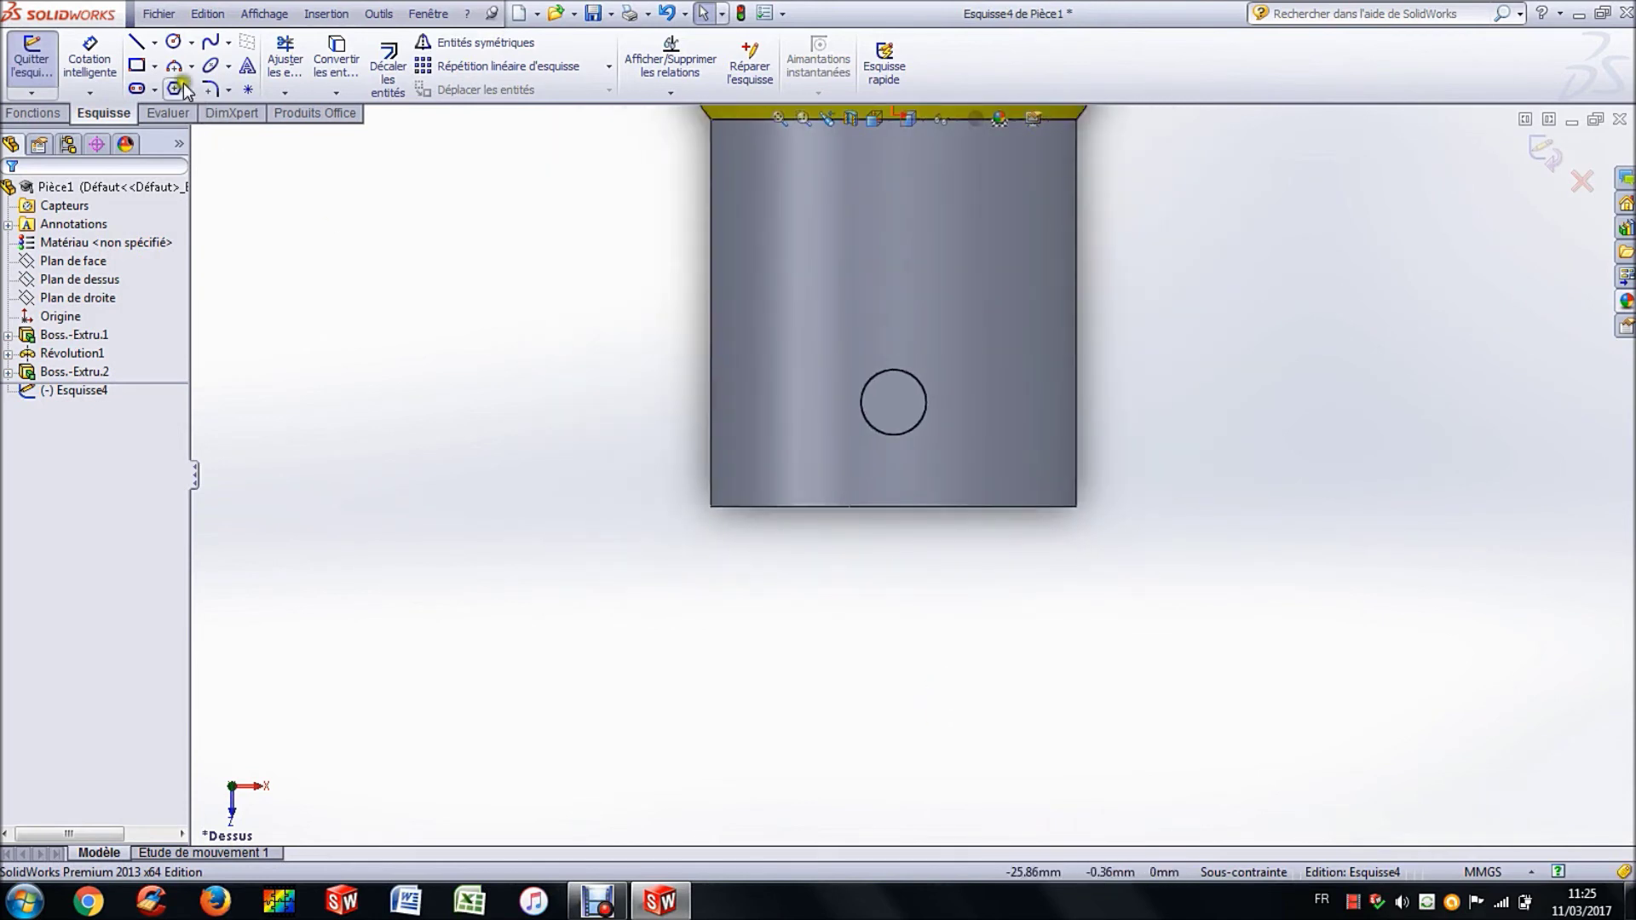
left_click(155, 44)
left_click(179, 86)
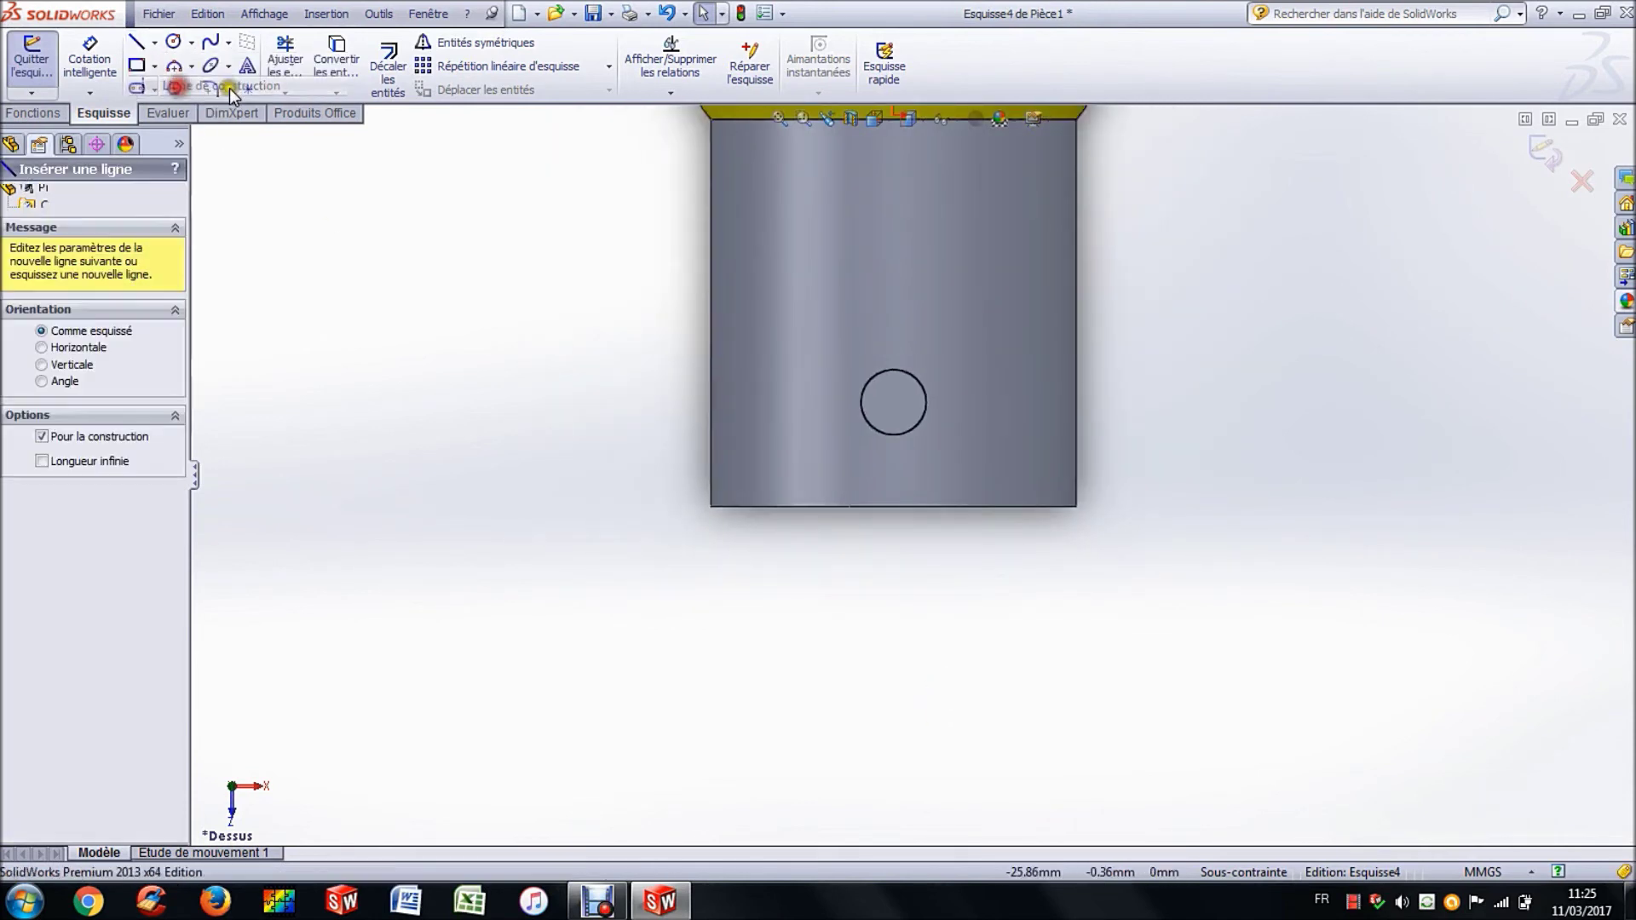
scroll(880, 274, "up", 2)
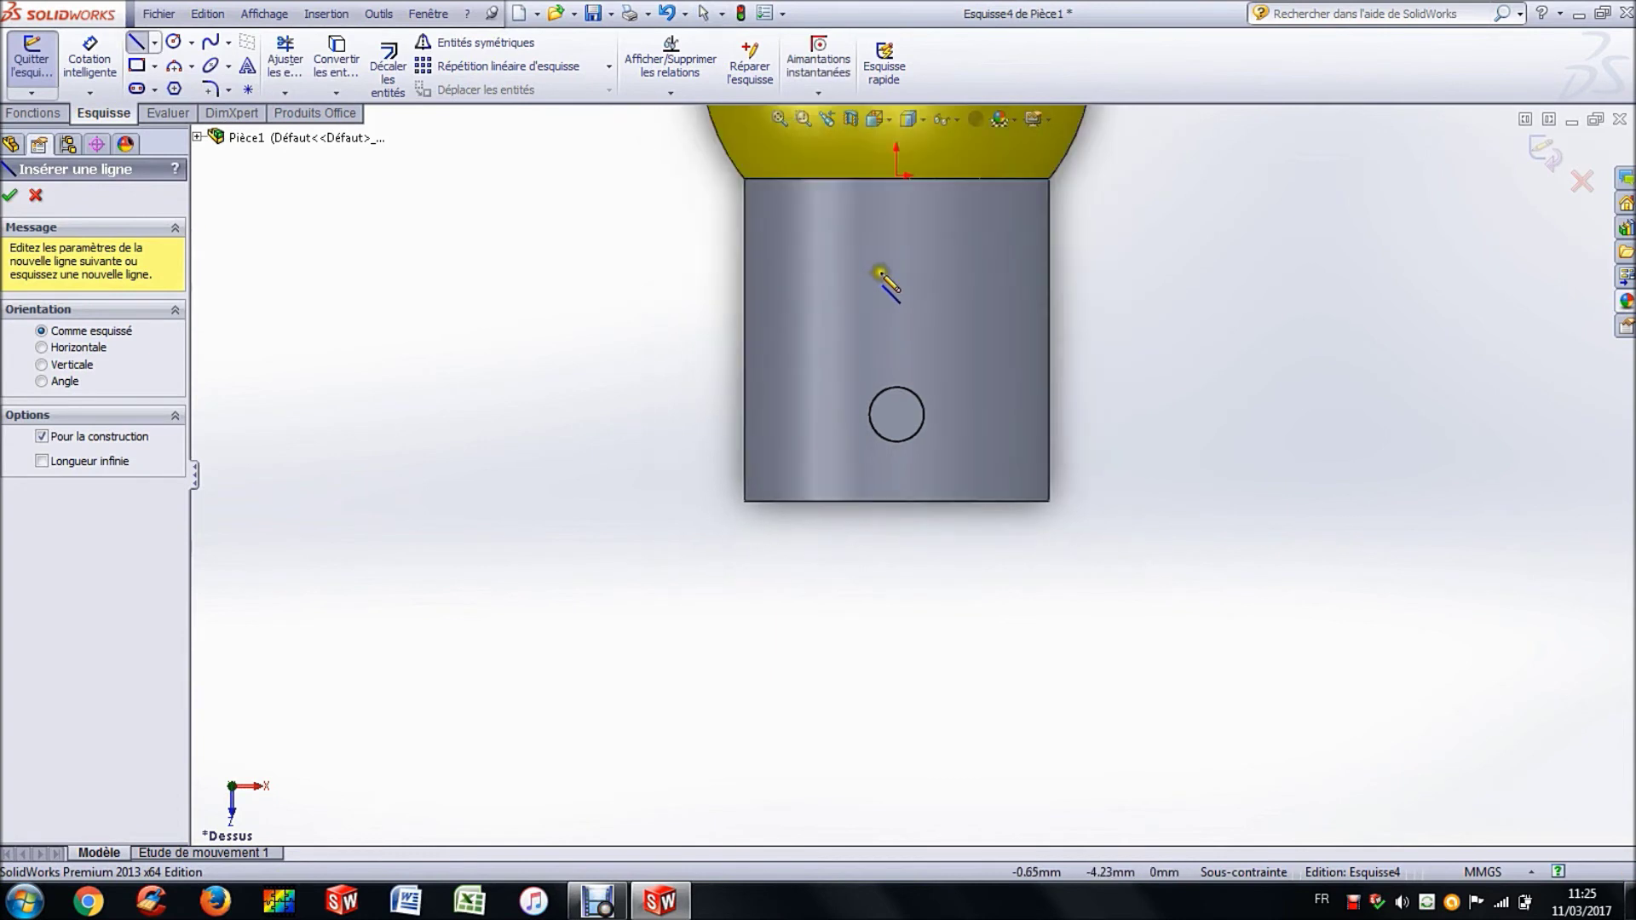
left_click(896, 178)
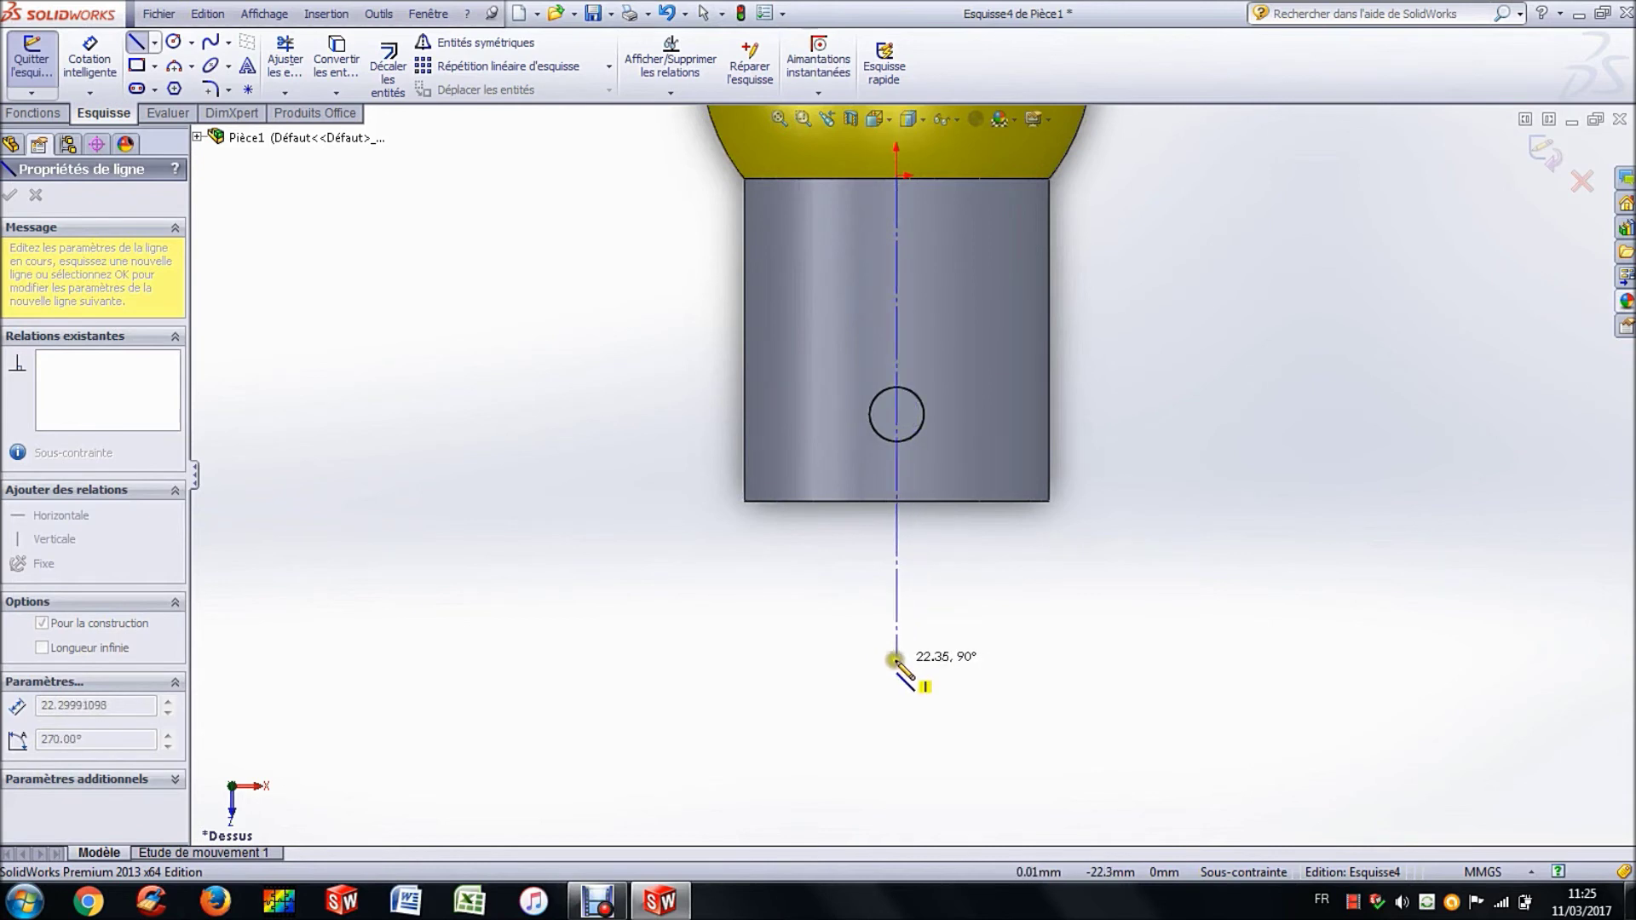
left_click(896, 661)
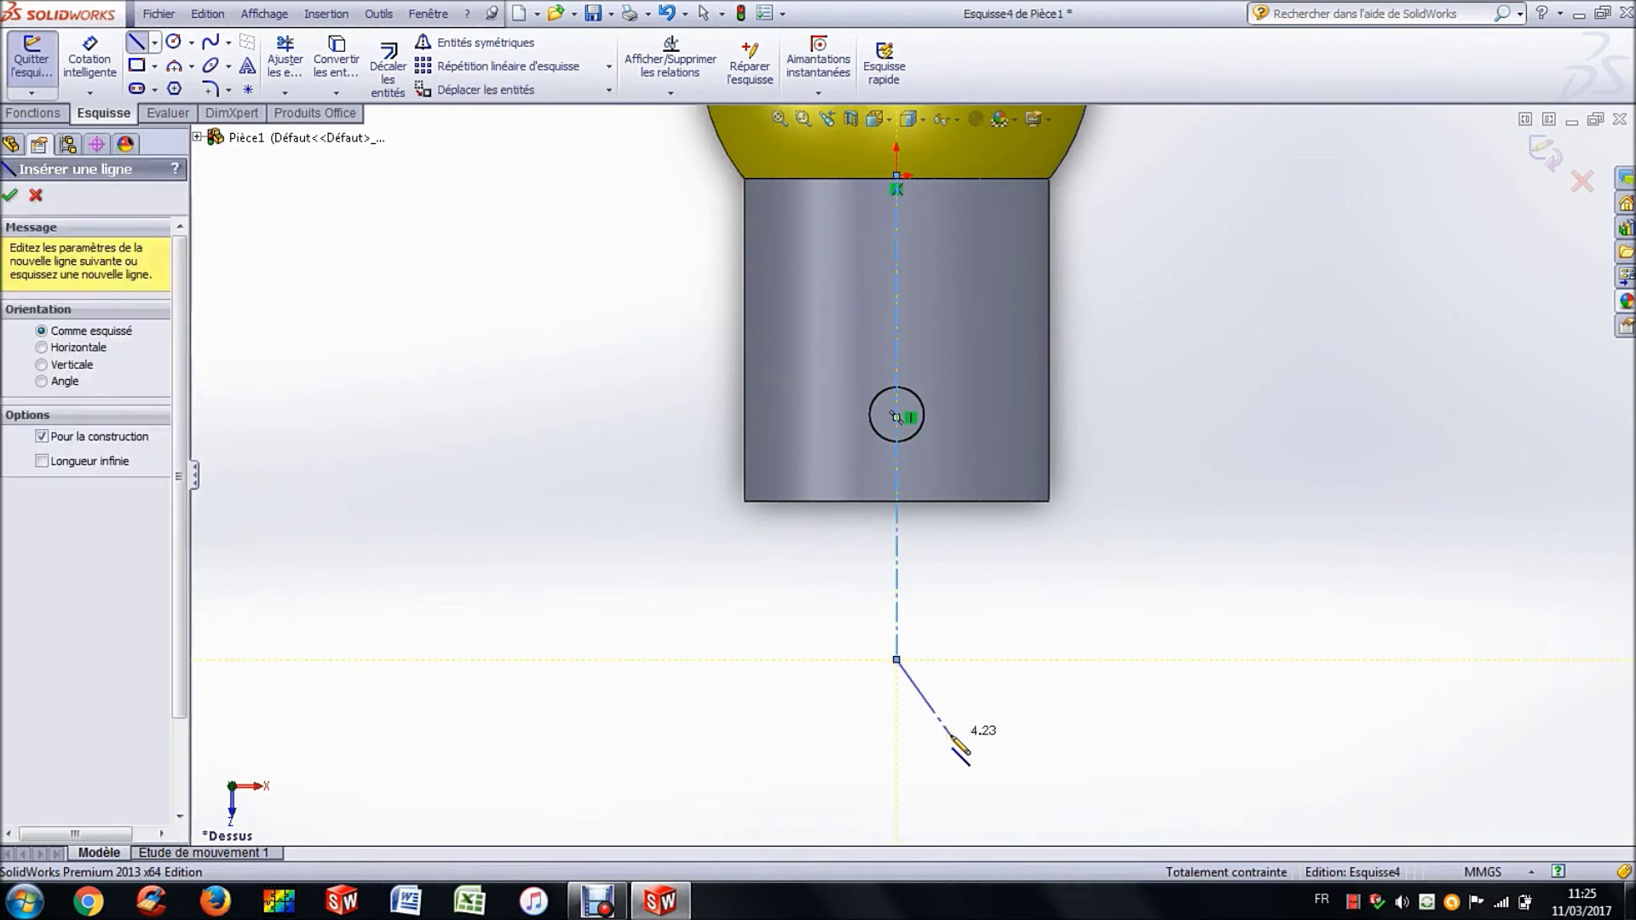
key("Escape")
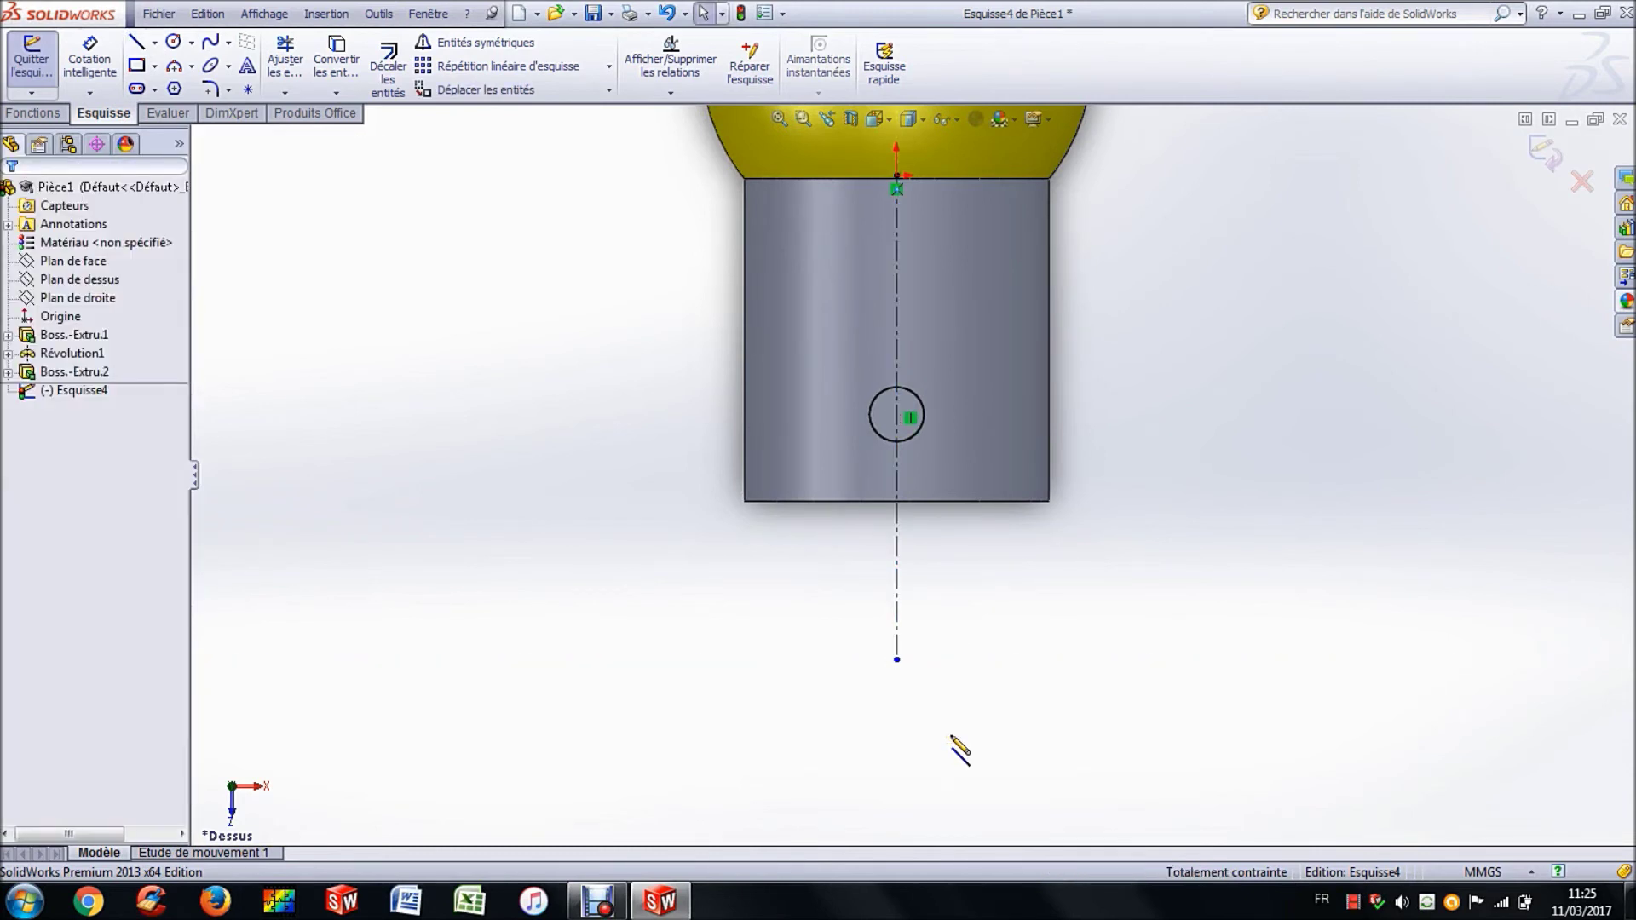
- Sketch a closed half-trapezoid below the base against the construction line, about 2.4 mm wide at the base edge and 1.3 mm at its lower end
left_click(136, 42)
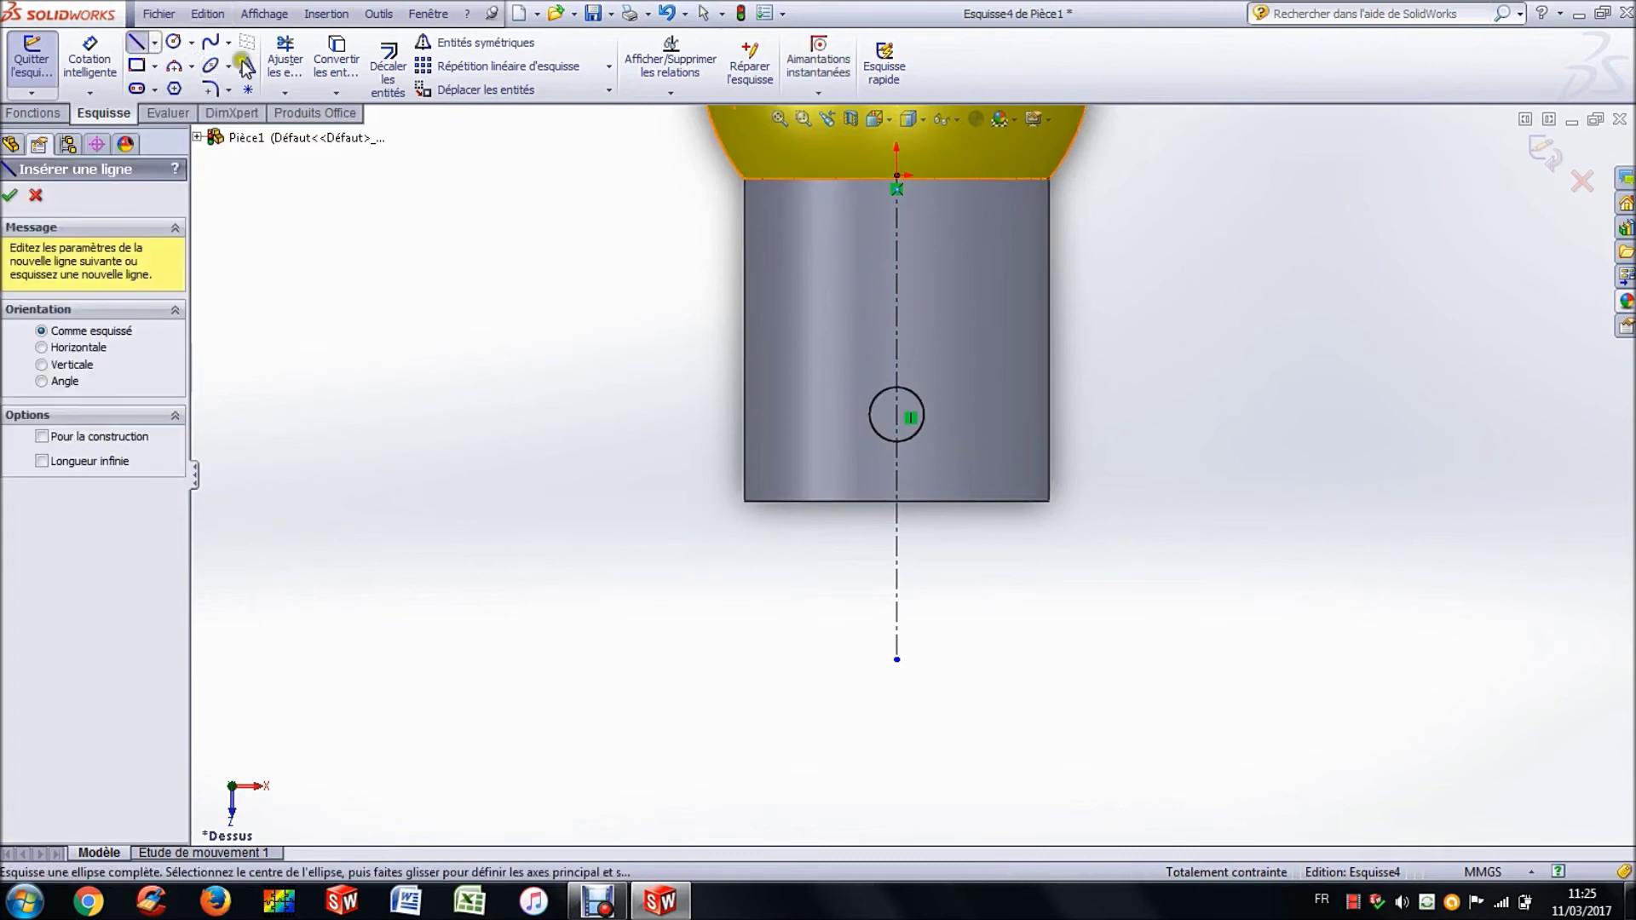
scroll(908, 503, "down", 5)
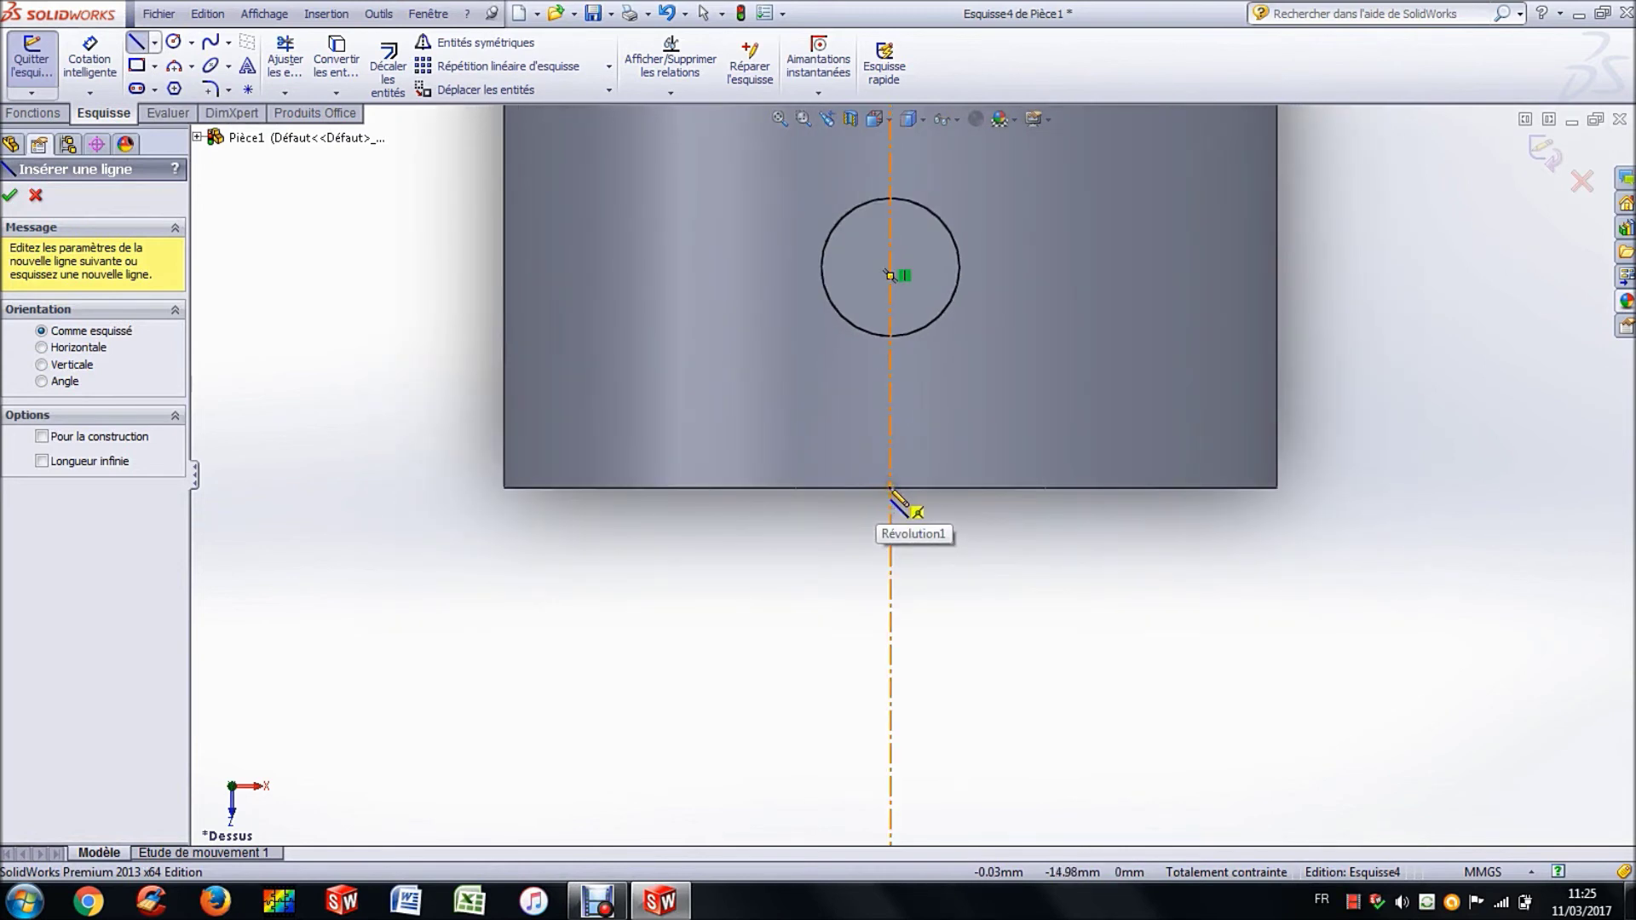
left_click(890, 492)
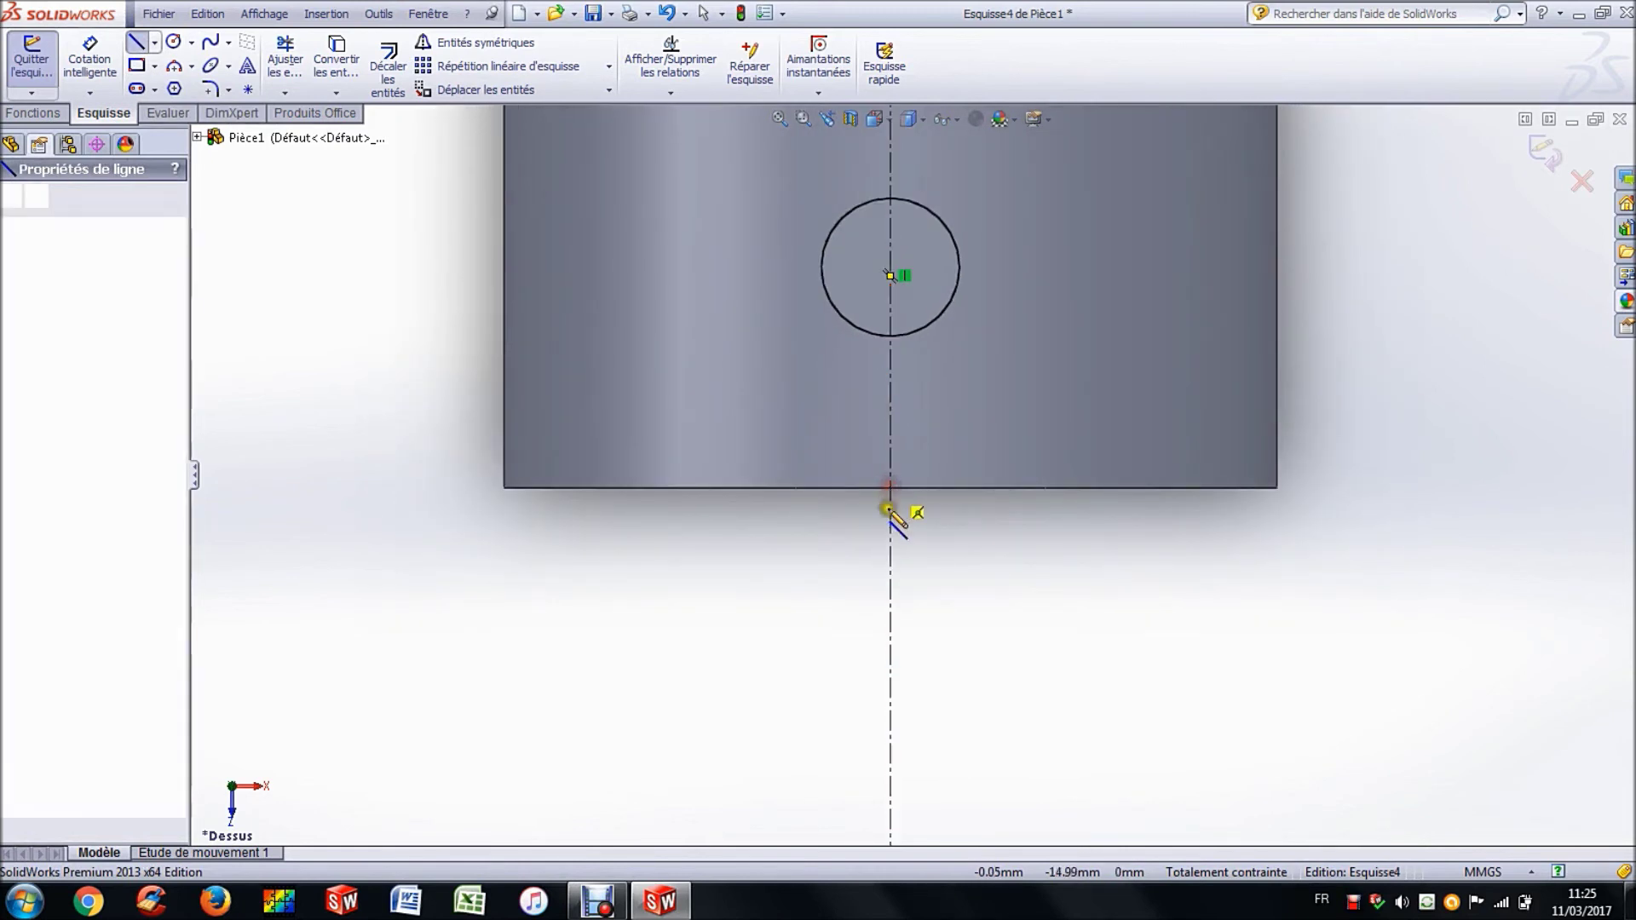
left_click(891, 661)
left_click(821, 661)
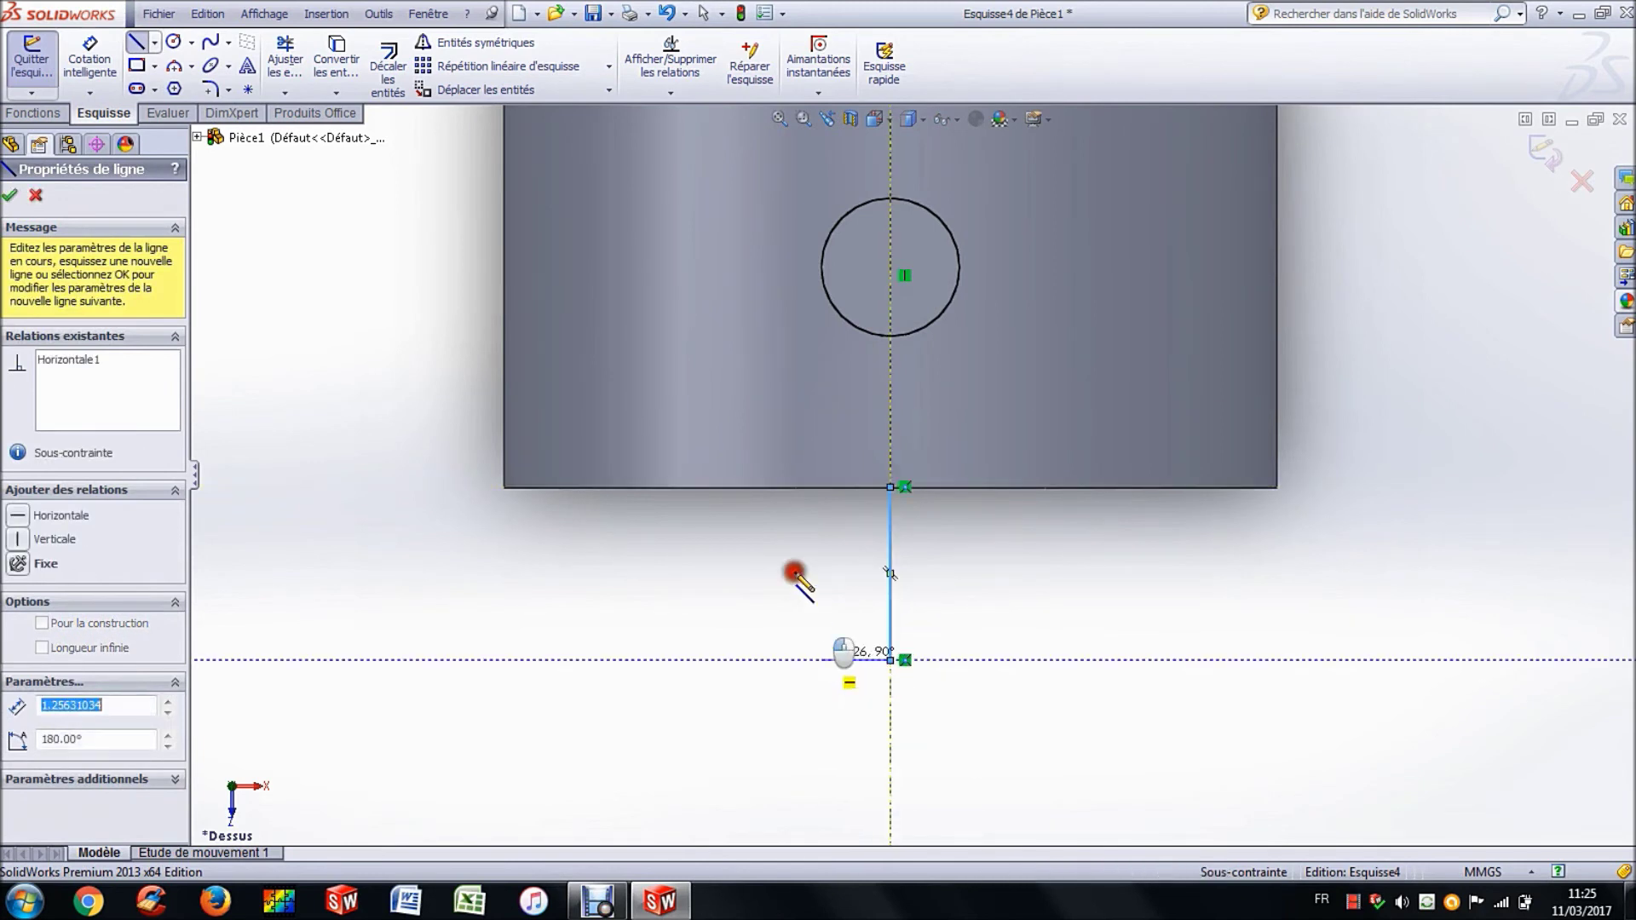
left_click(760, 488)
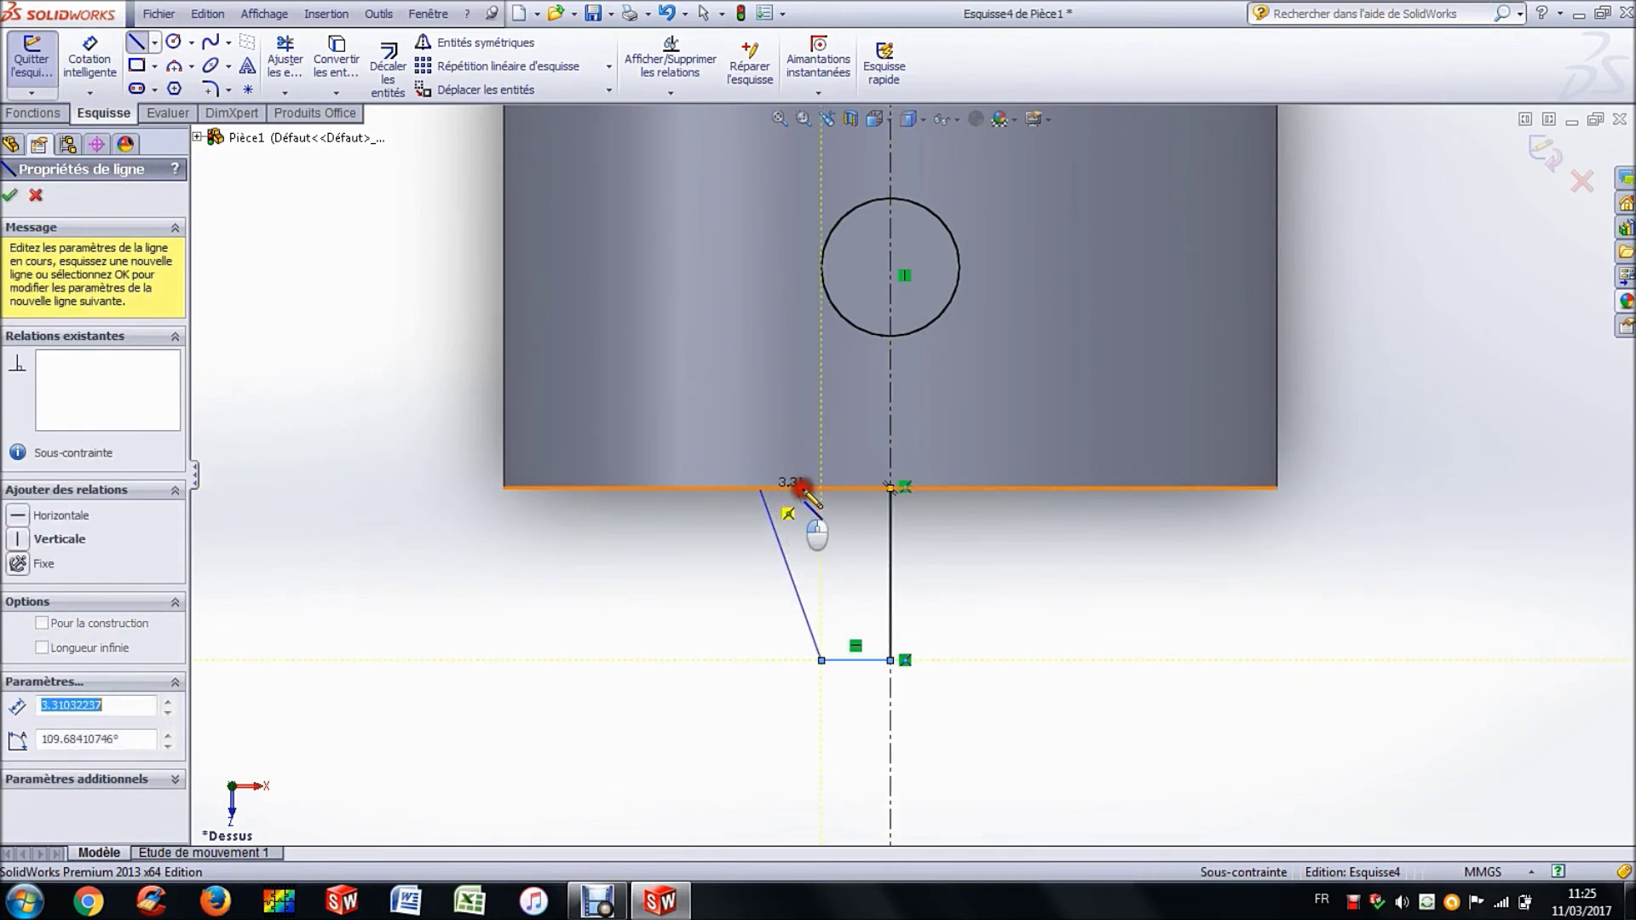
left_click(890, 488)
key("Escape")
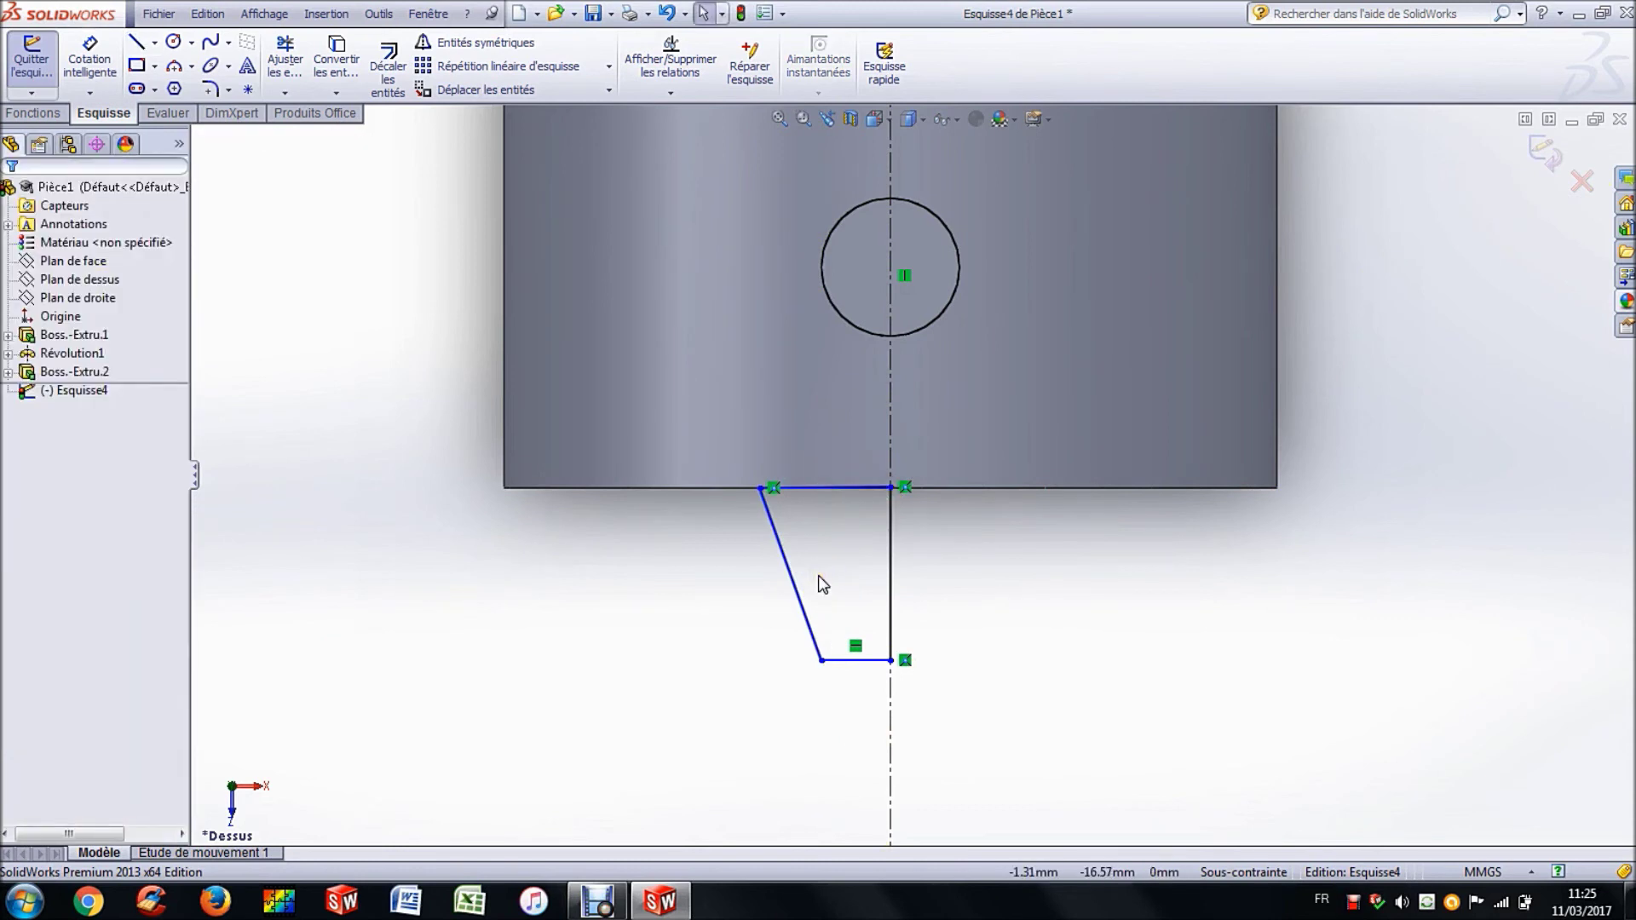
- Dimension the half-trapezoid's edge along the cylinder's base to 2.75 mm
left_click(88, 64)
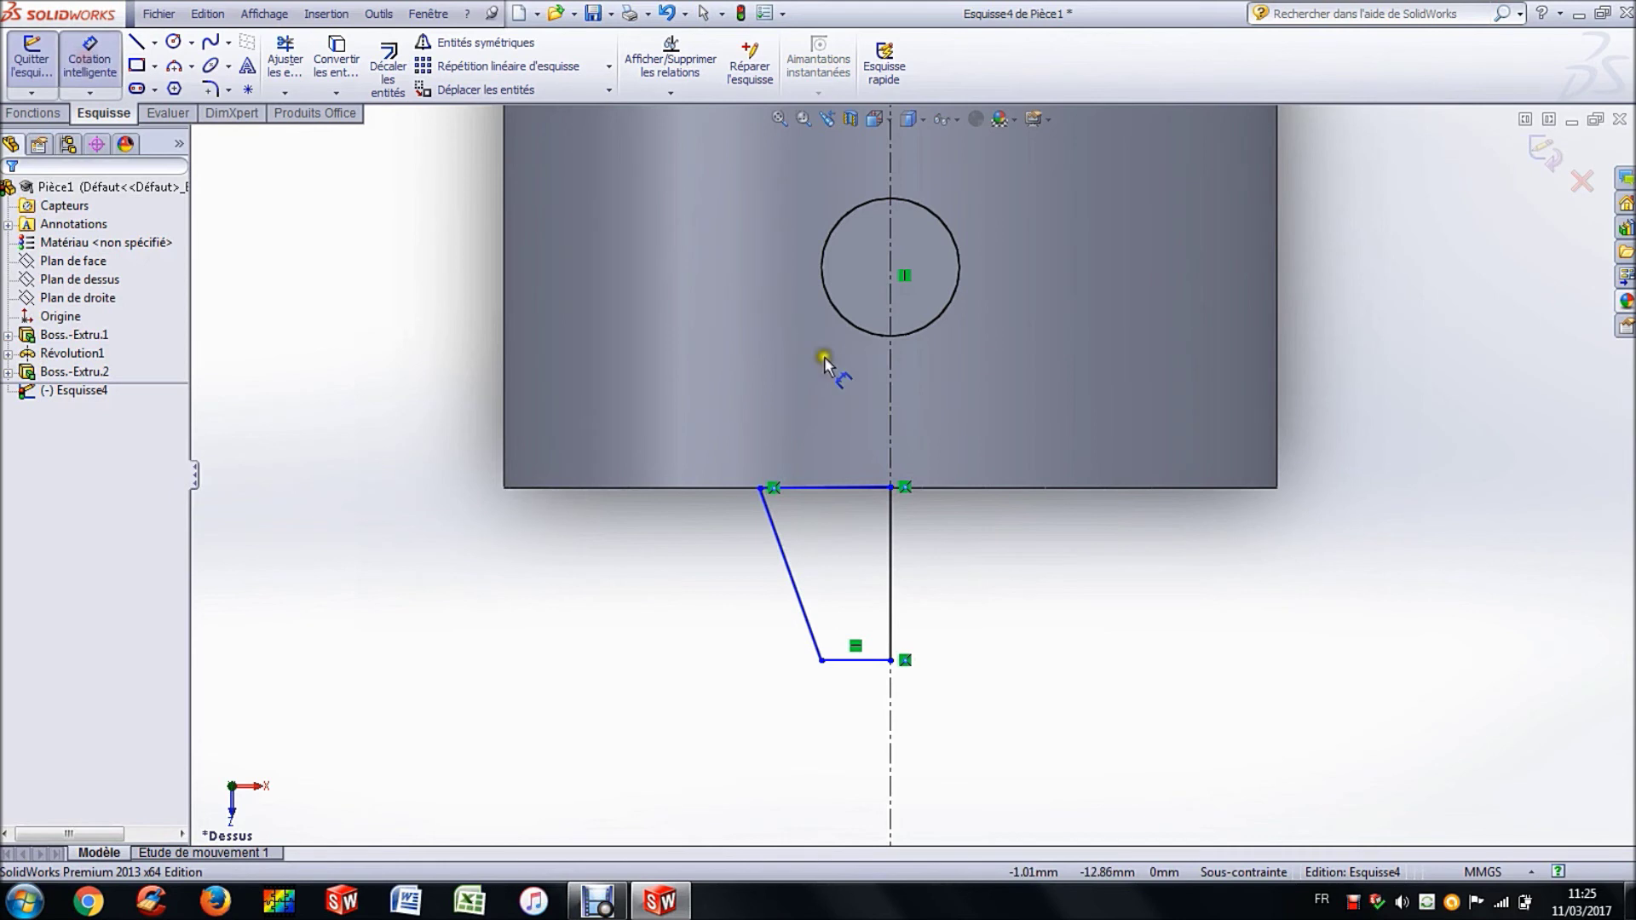
left_click(853, 486)
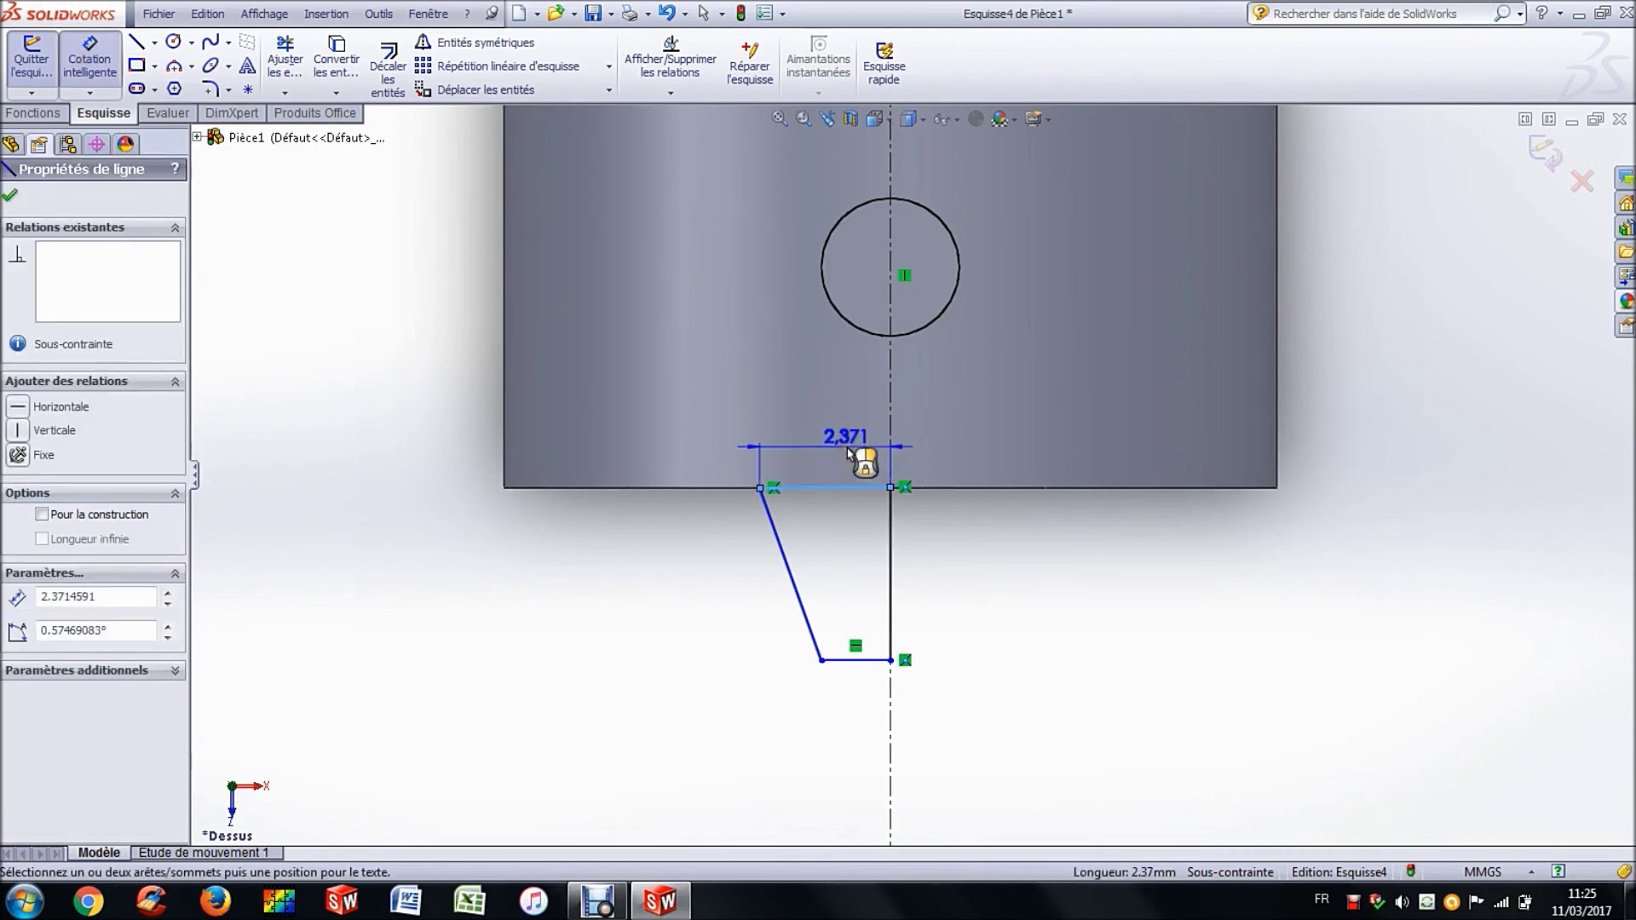
left_click(850, 452)
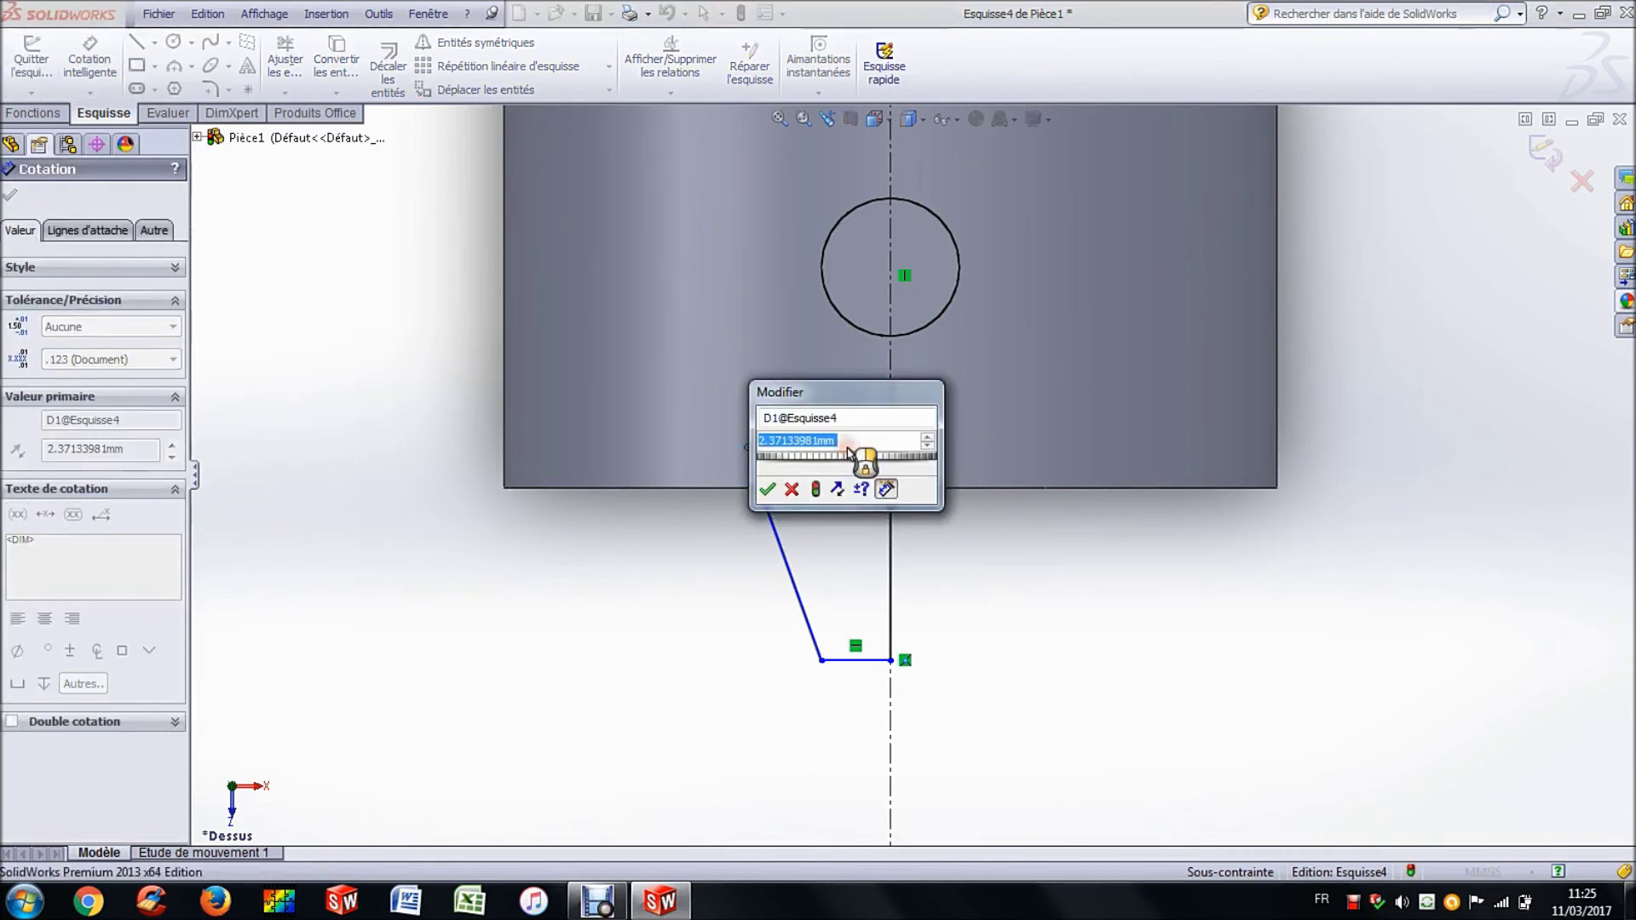
type("2.75")
key("Return")
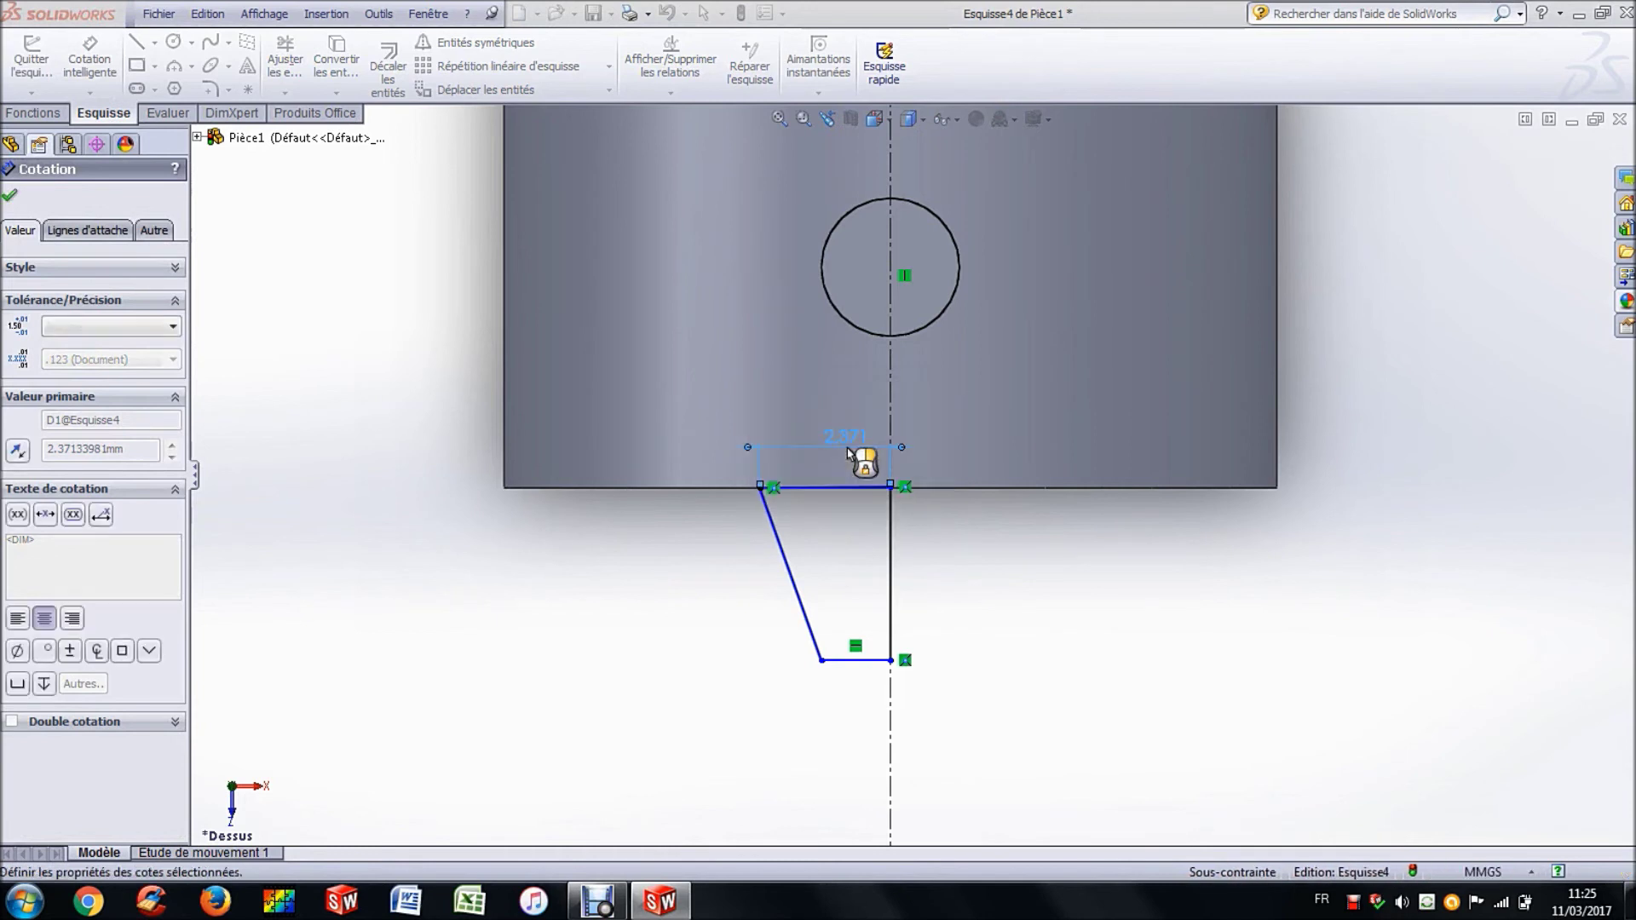
- Dimension the half-trapezoid's lower edge to 1.75 mm
left_click(836, 661)
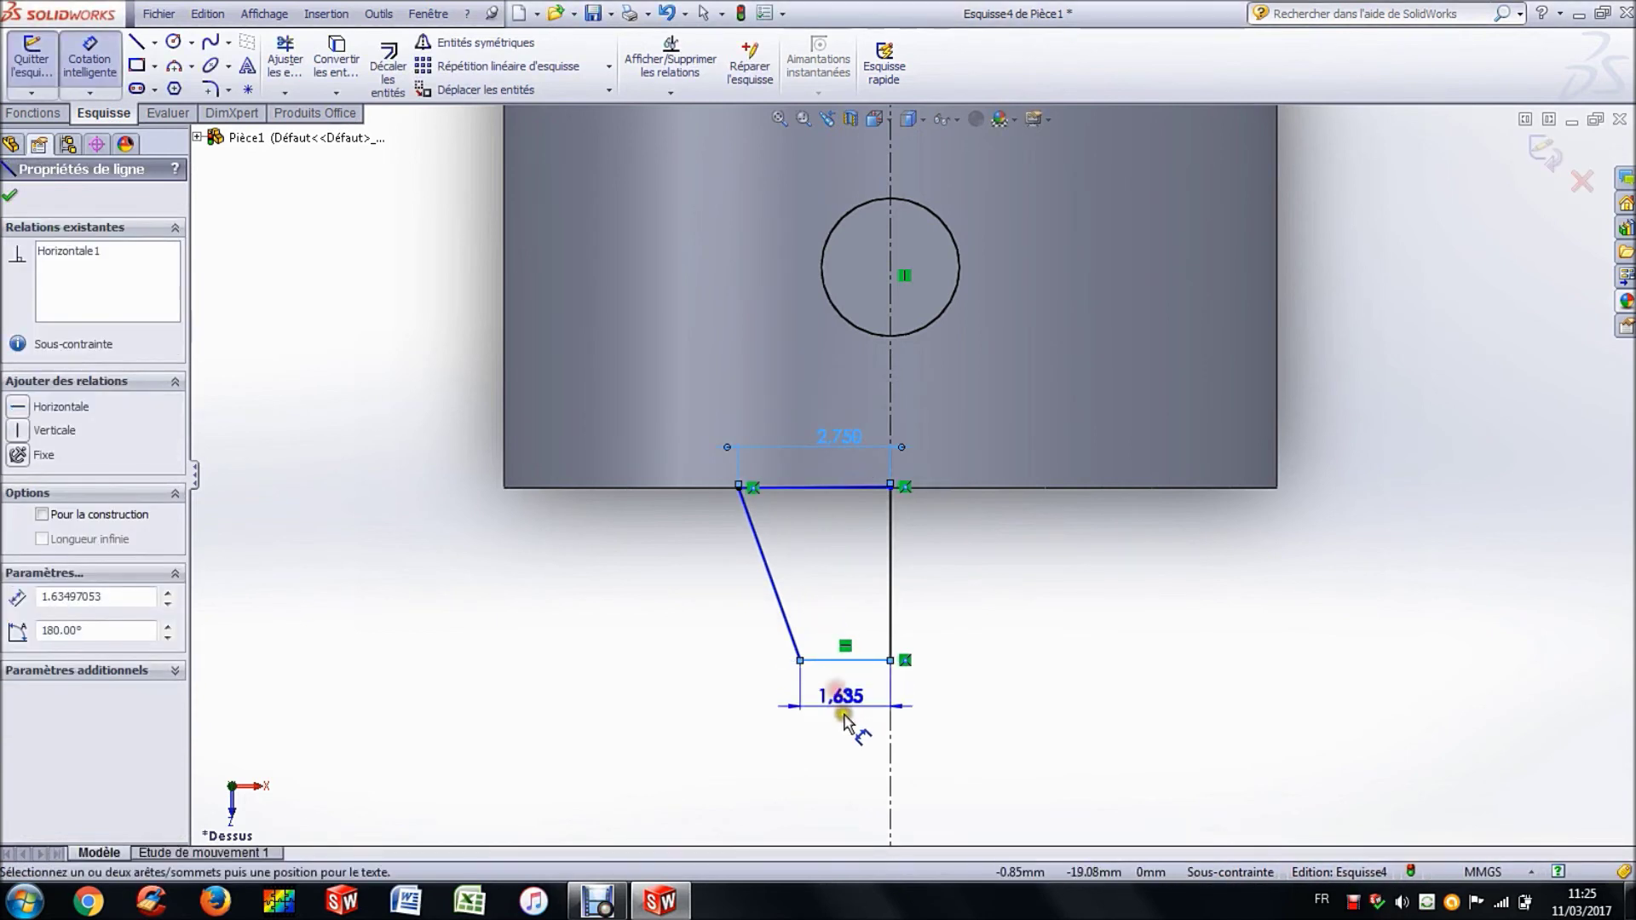
left_click(843, 723)
type("1.75")
key("Return")
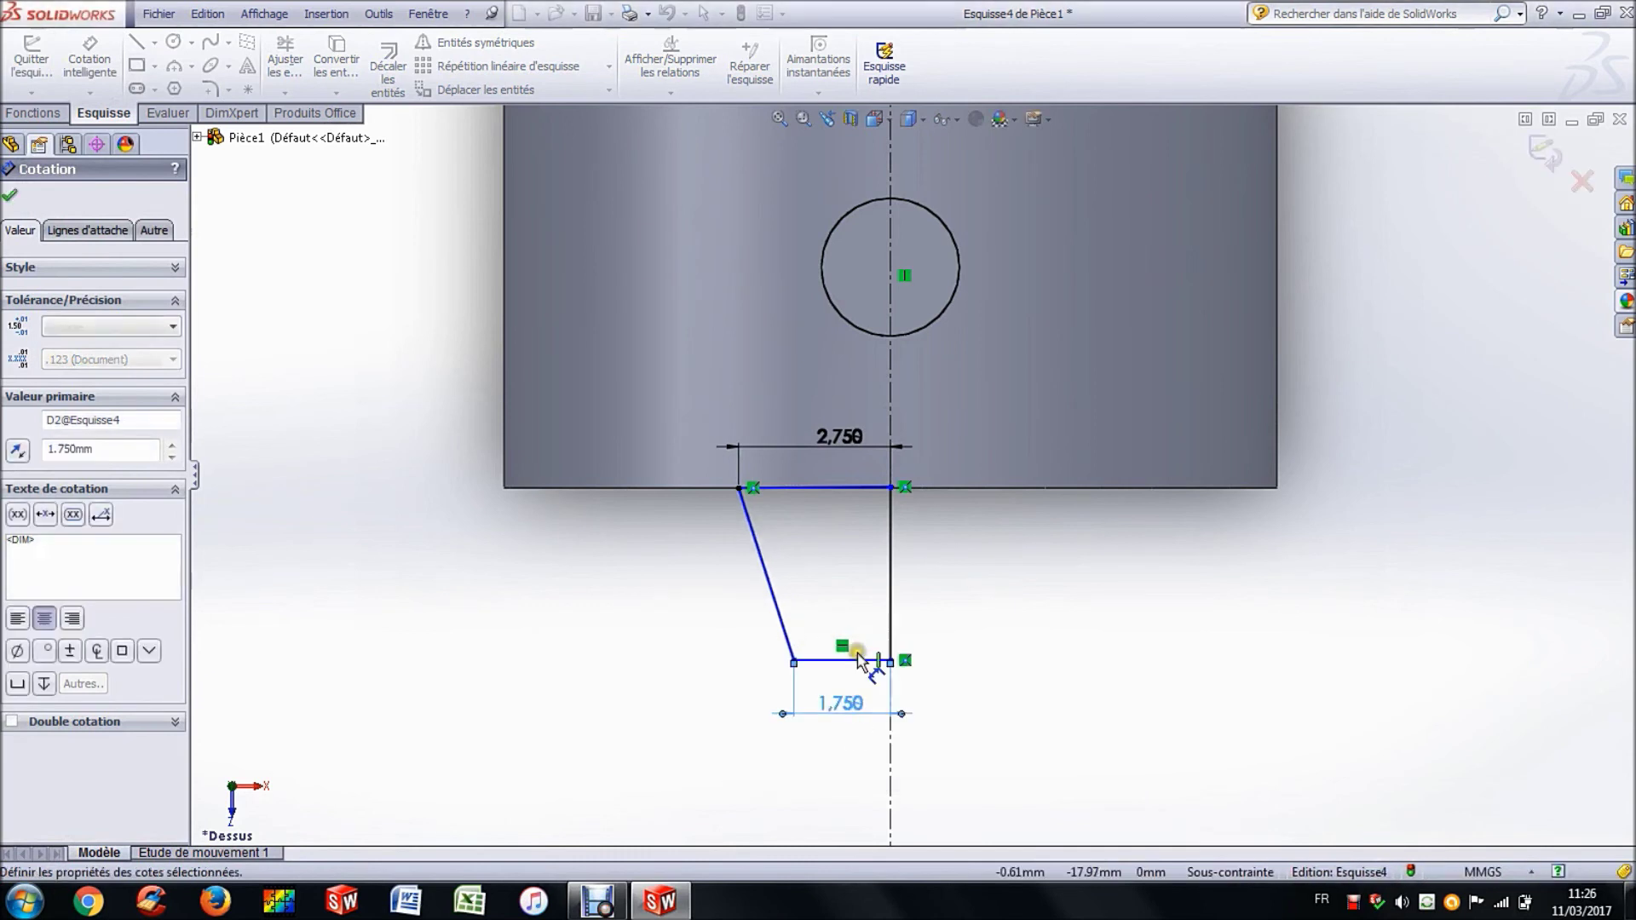
- Dimension the half-trapezoid's height to 3 mm and constrain its axis-side corner to the cylinder's base edge
left_click(893, 597)
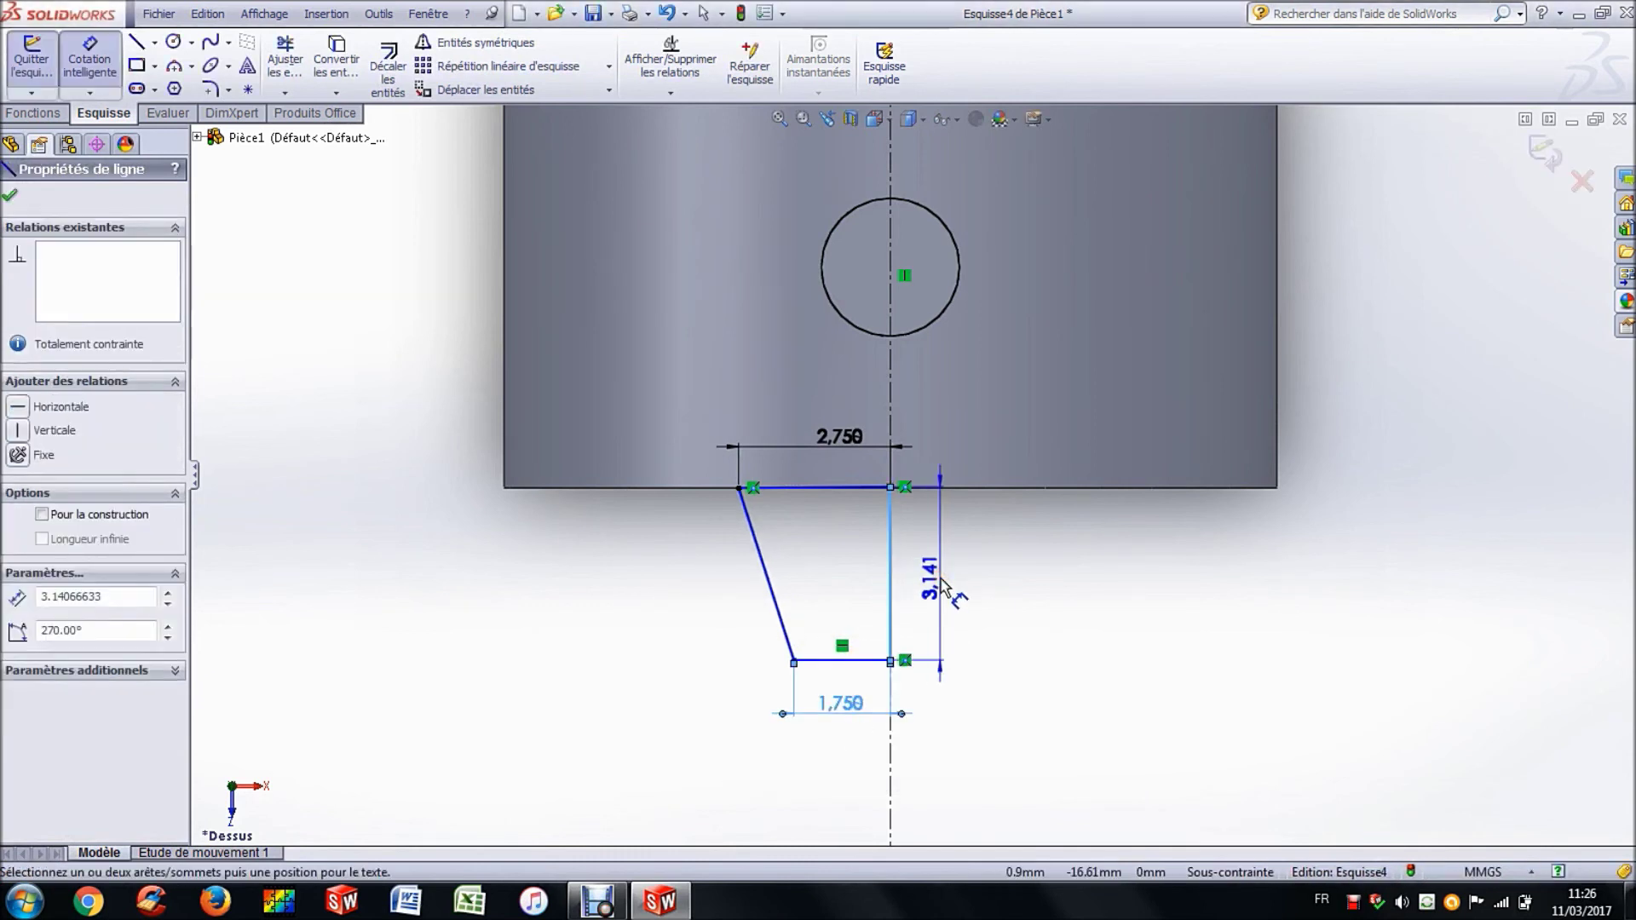
left_click(941, 586)
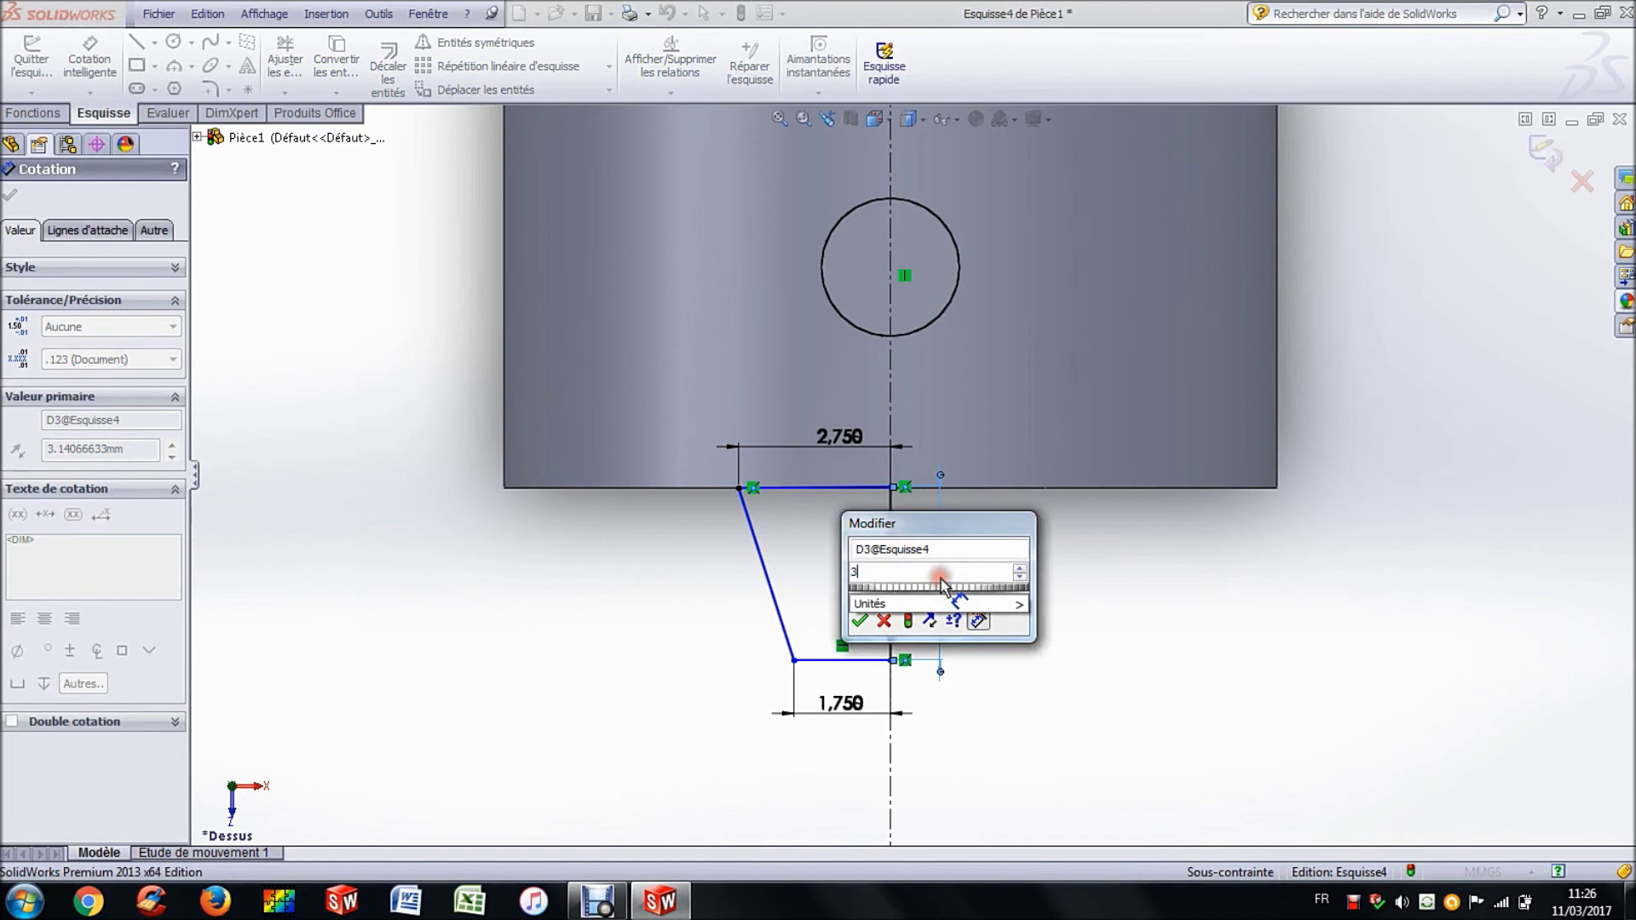
key("Return")
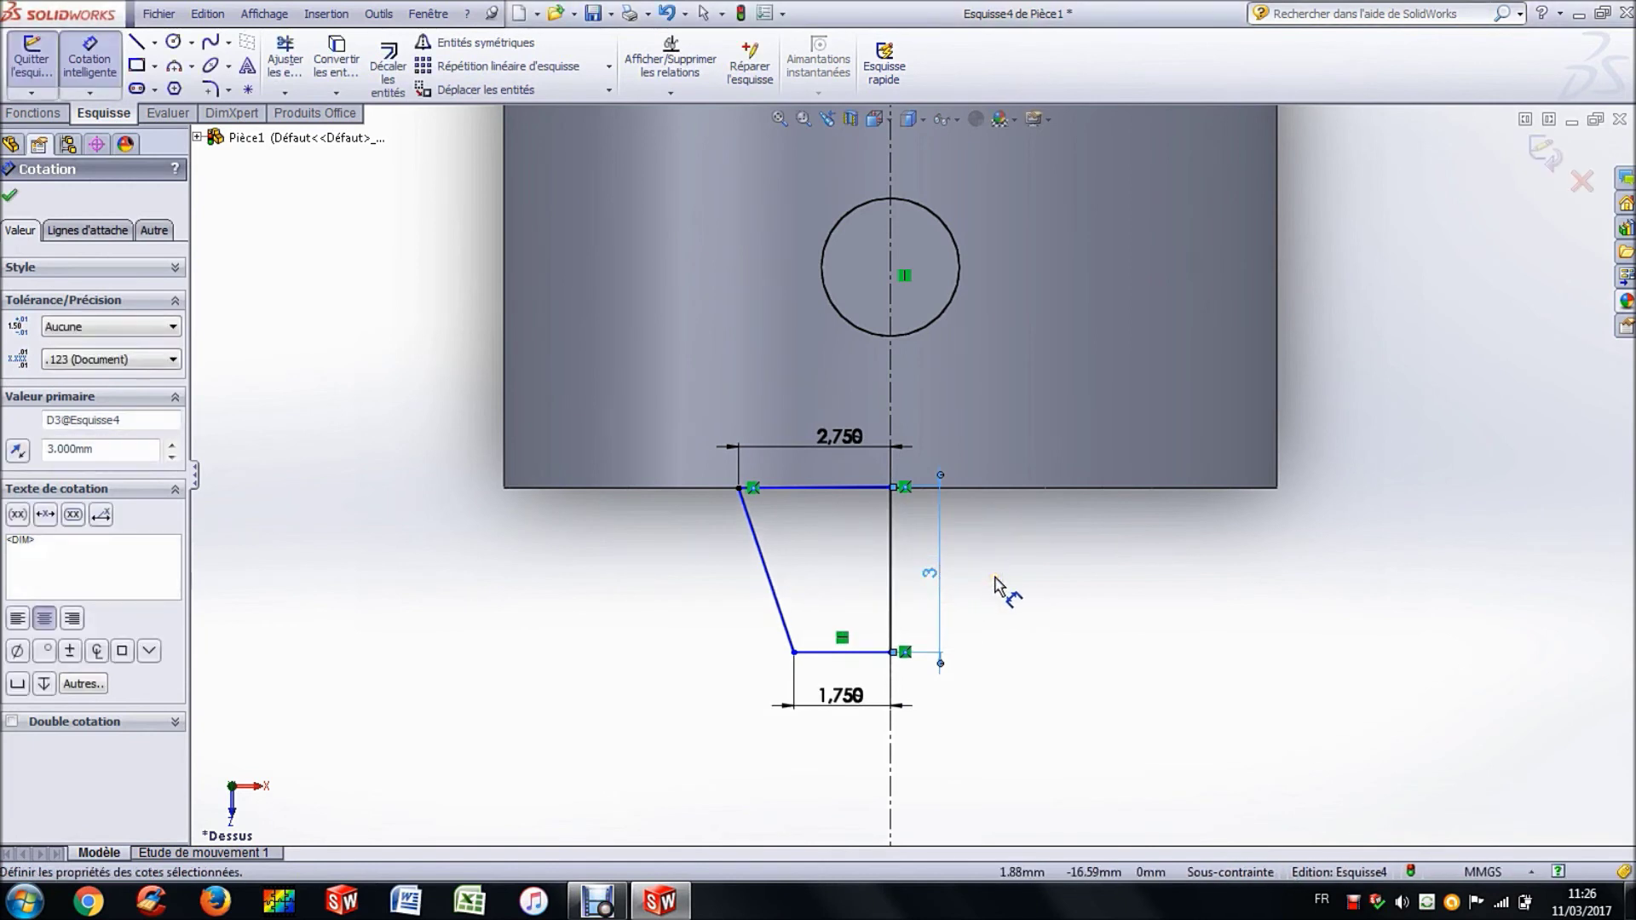
key("Escape")
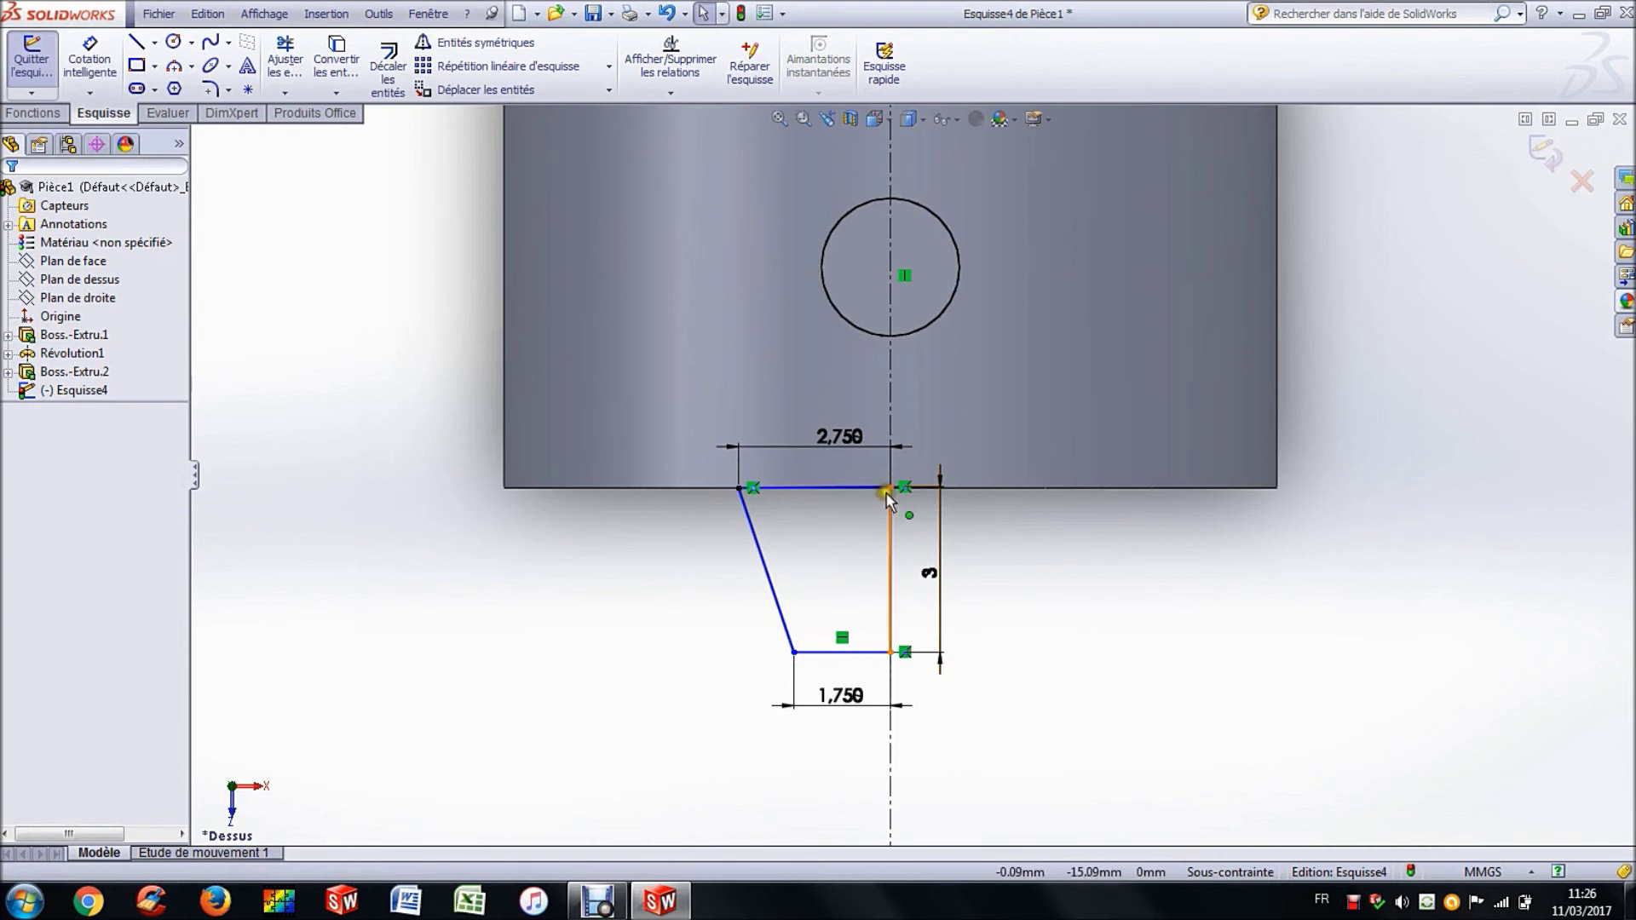
mouse_move(888, 489)
left_mouse_down()
mouse_move(888, 536)
mouse_move(886, 496)
left_mouse_up()
left_click(852, 526)
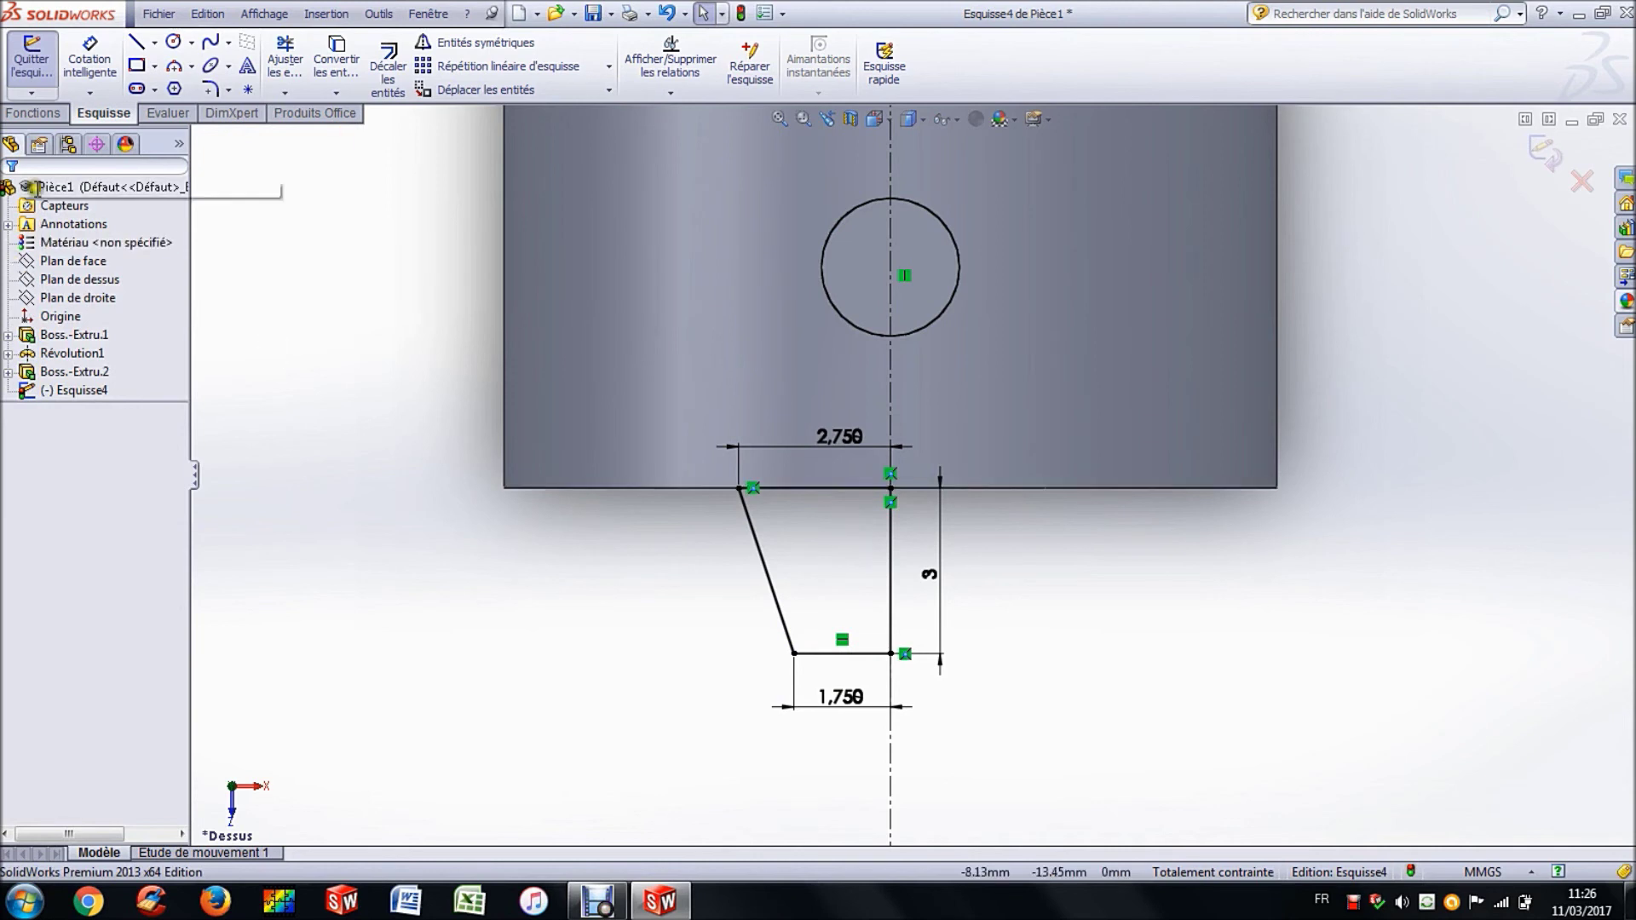
- Revolve the half-trapezoid 360° about the construction line as a merged boss (Fusionner le résultat)
left_click(39, 116)
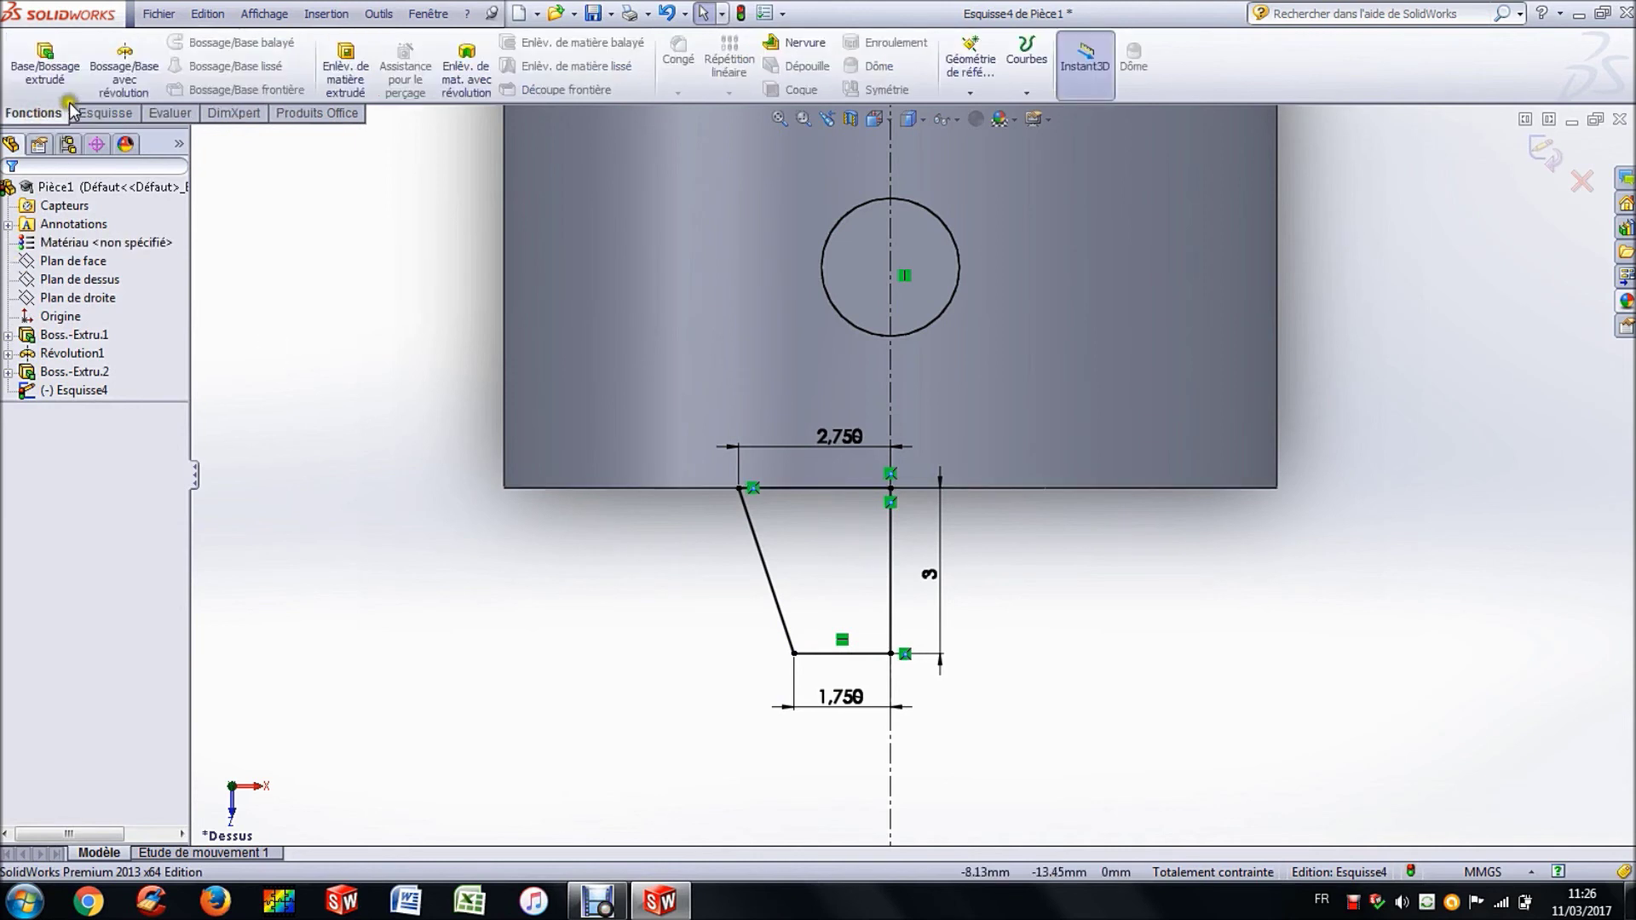
left_click(145, 78)
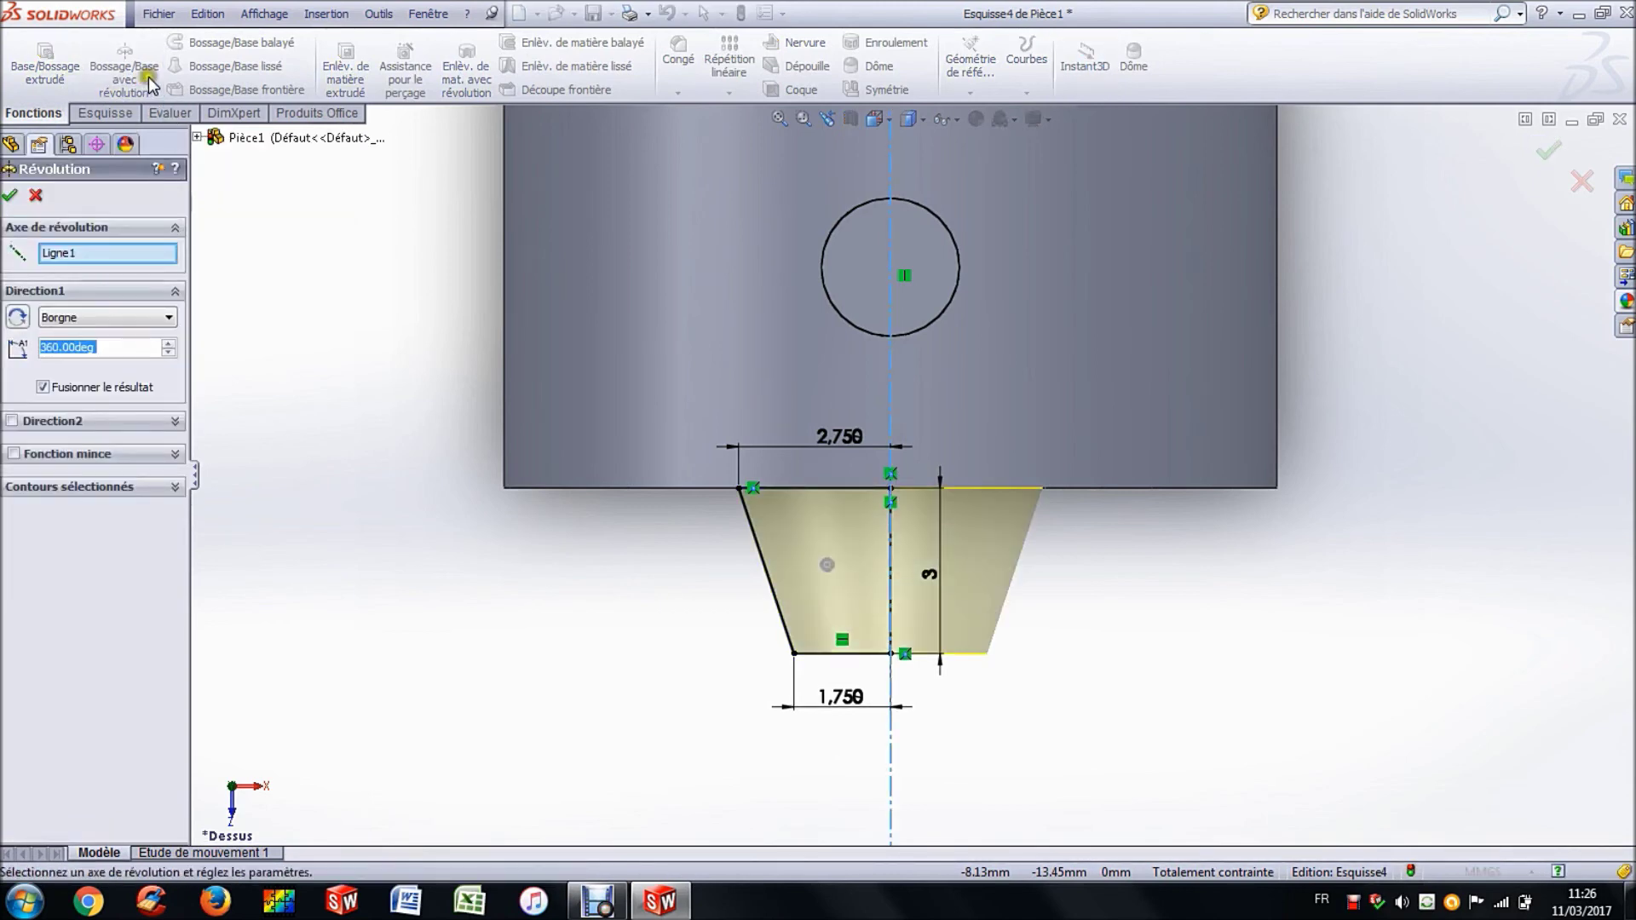
middle_click_drag(321, 299, 943, 496)
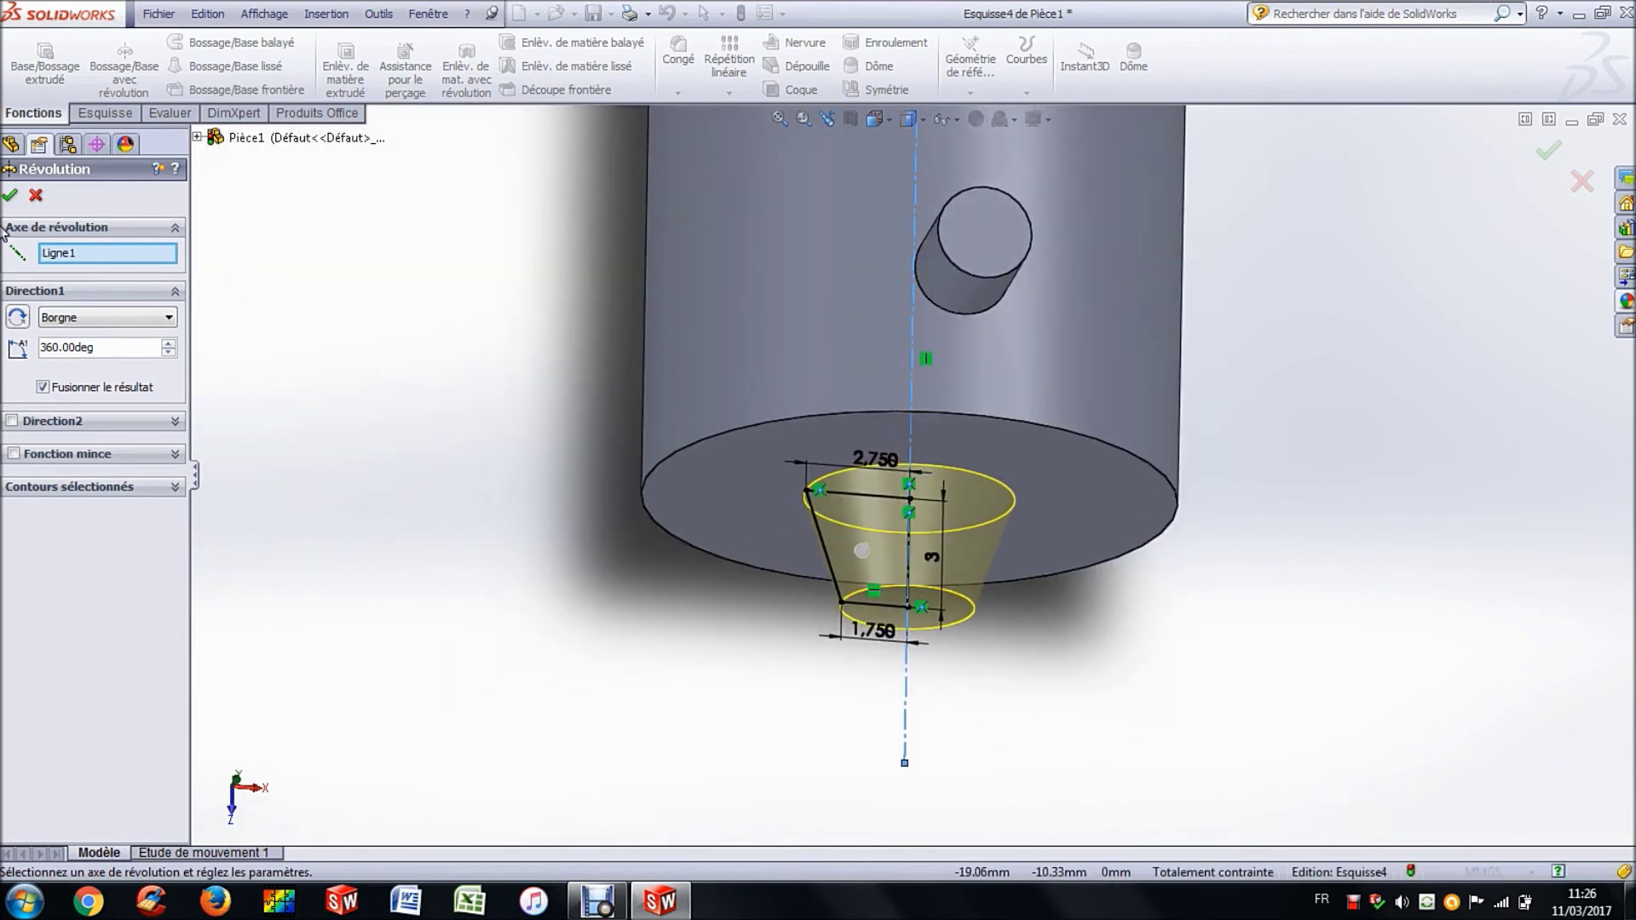
left_click(10, 197)
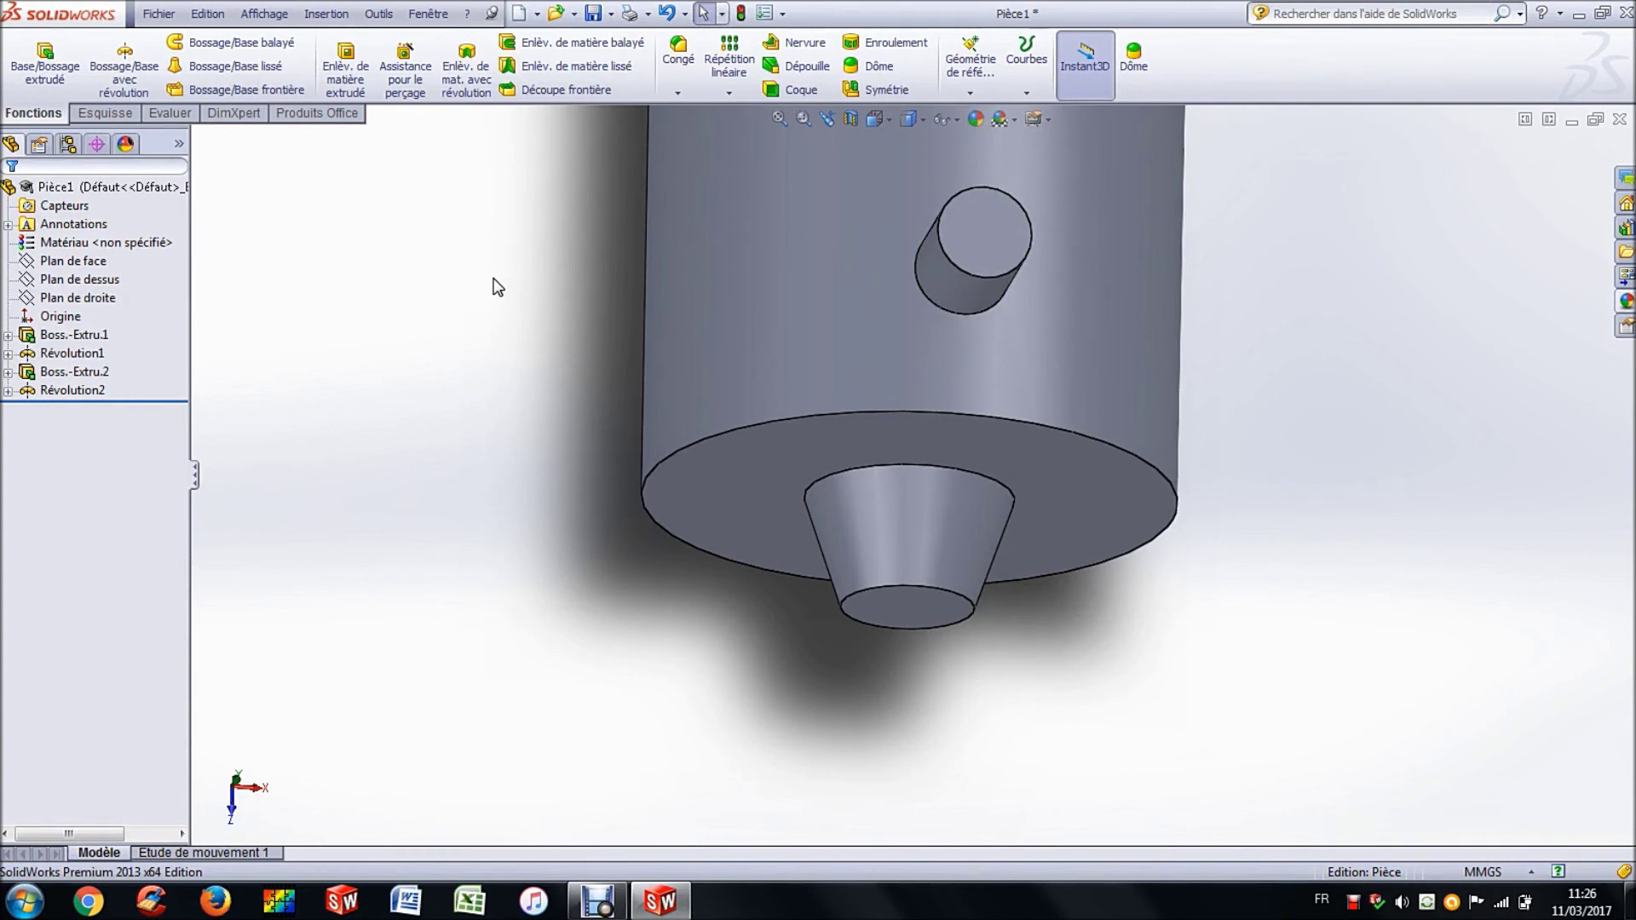
- Add a 1 mm dome (Dôme) to the flat end face of the tapered tip
mouse_move(658, 530)
middle_mouse_down()
mouse_move(661, 566)
mouse_move(653, 538)
middle_mouse_up()
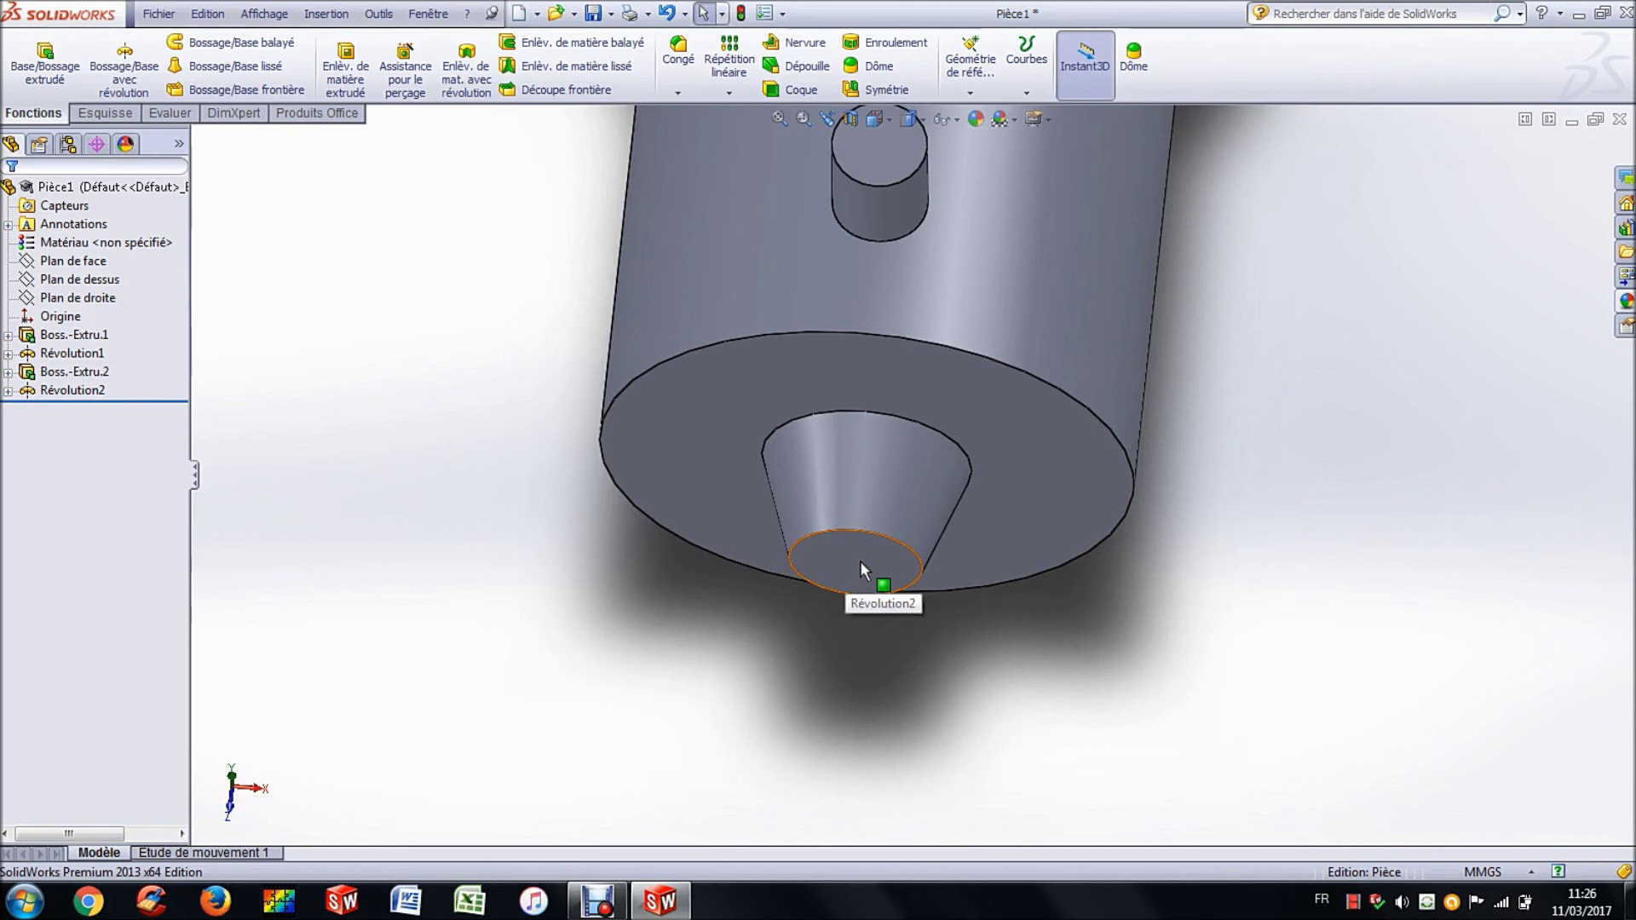
left_click(860, 560)
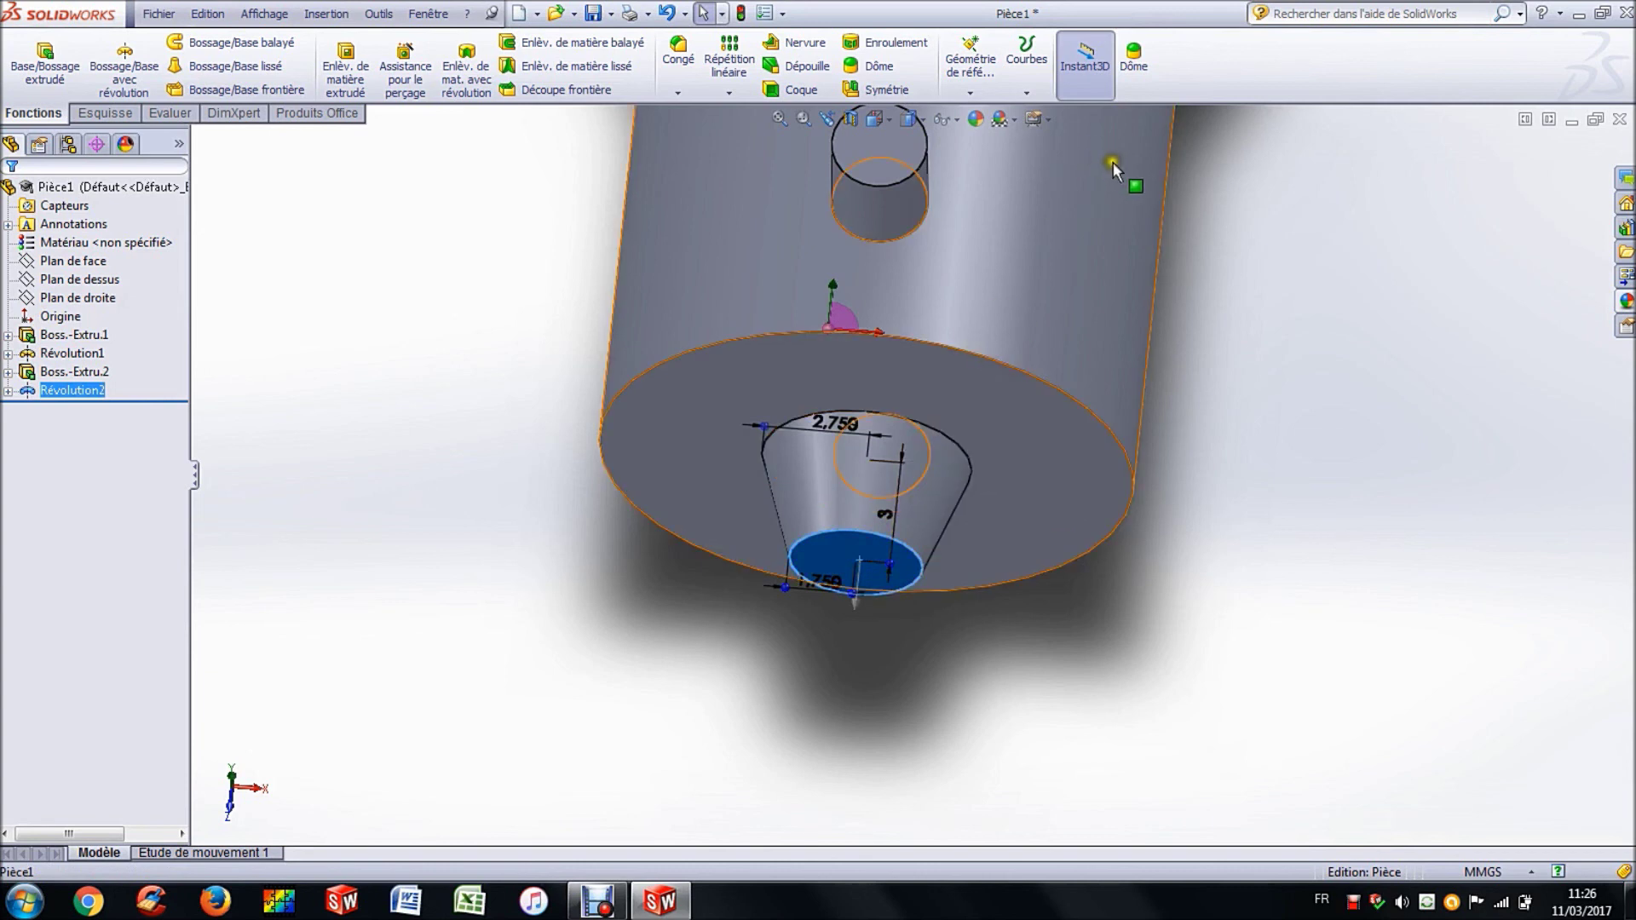
left_click(1134, 61)
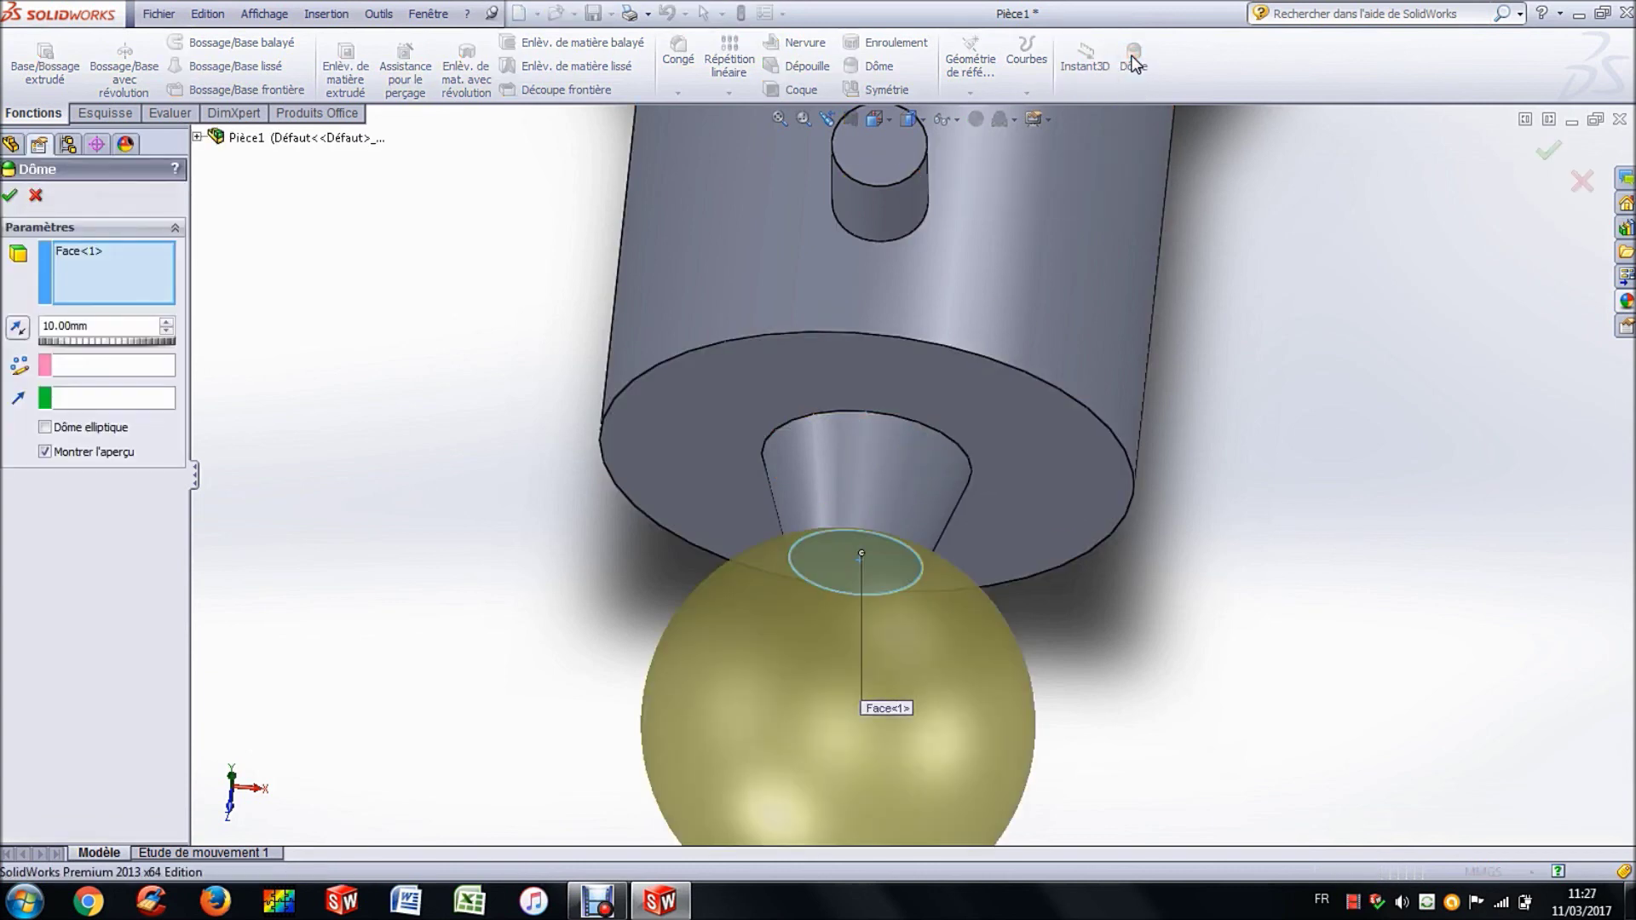
double_click(135, 327)
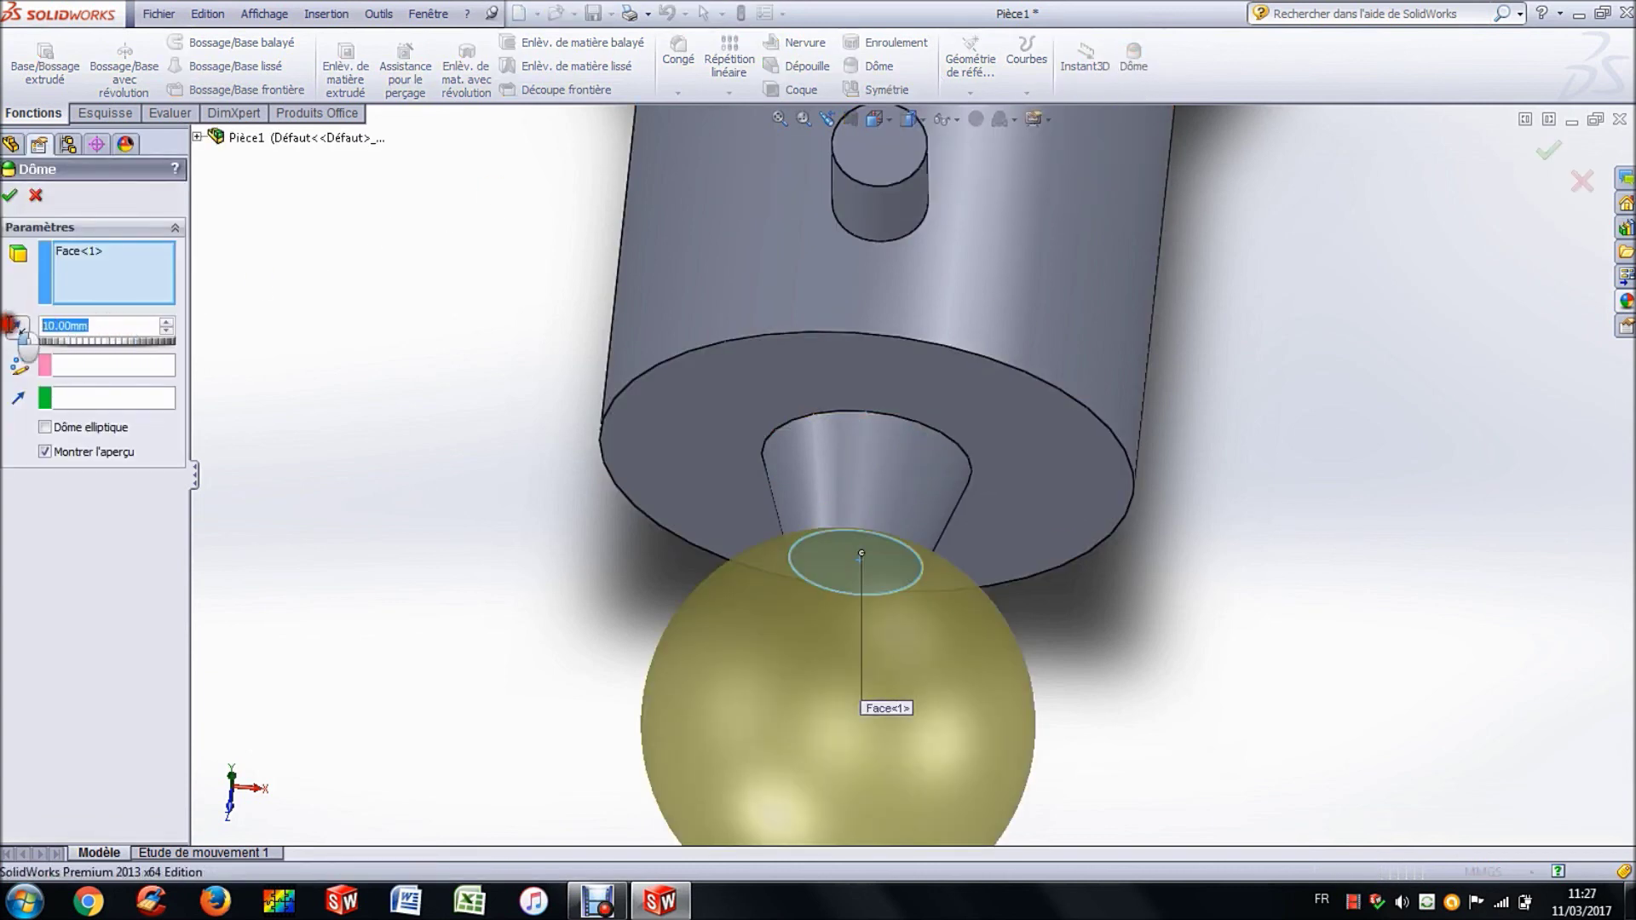
type("1")
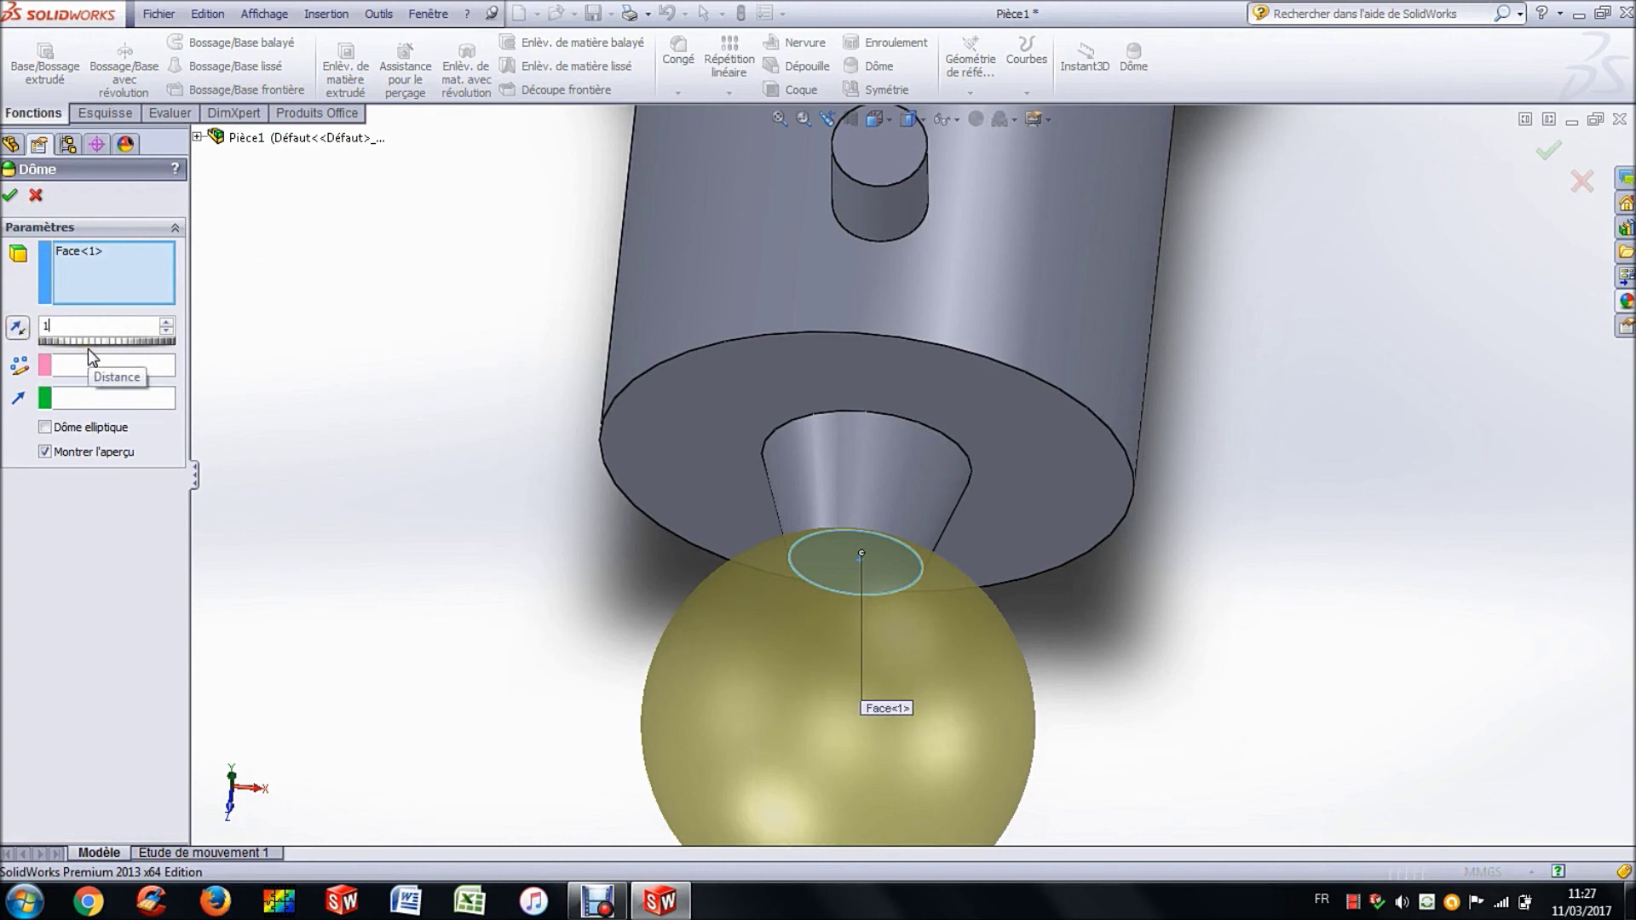
key("Return")
left_click(11, 195)
- Assign a black appearance to the whole cross pin feature (Boss.-Extru.2)
middle_click_drag(535, 404, 381, 432)
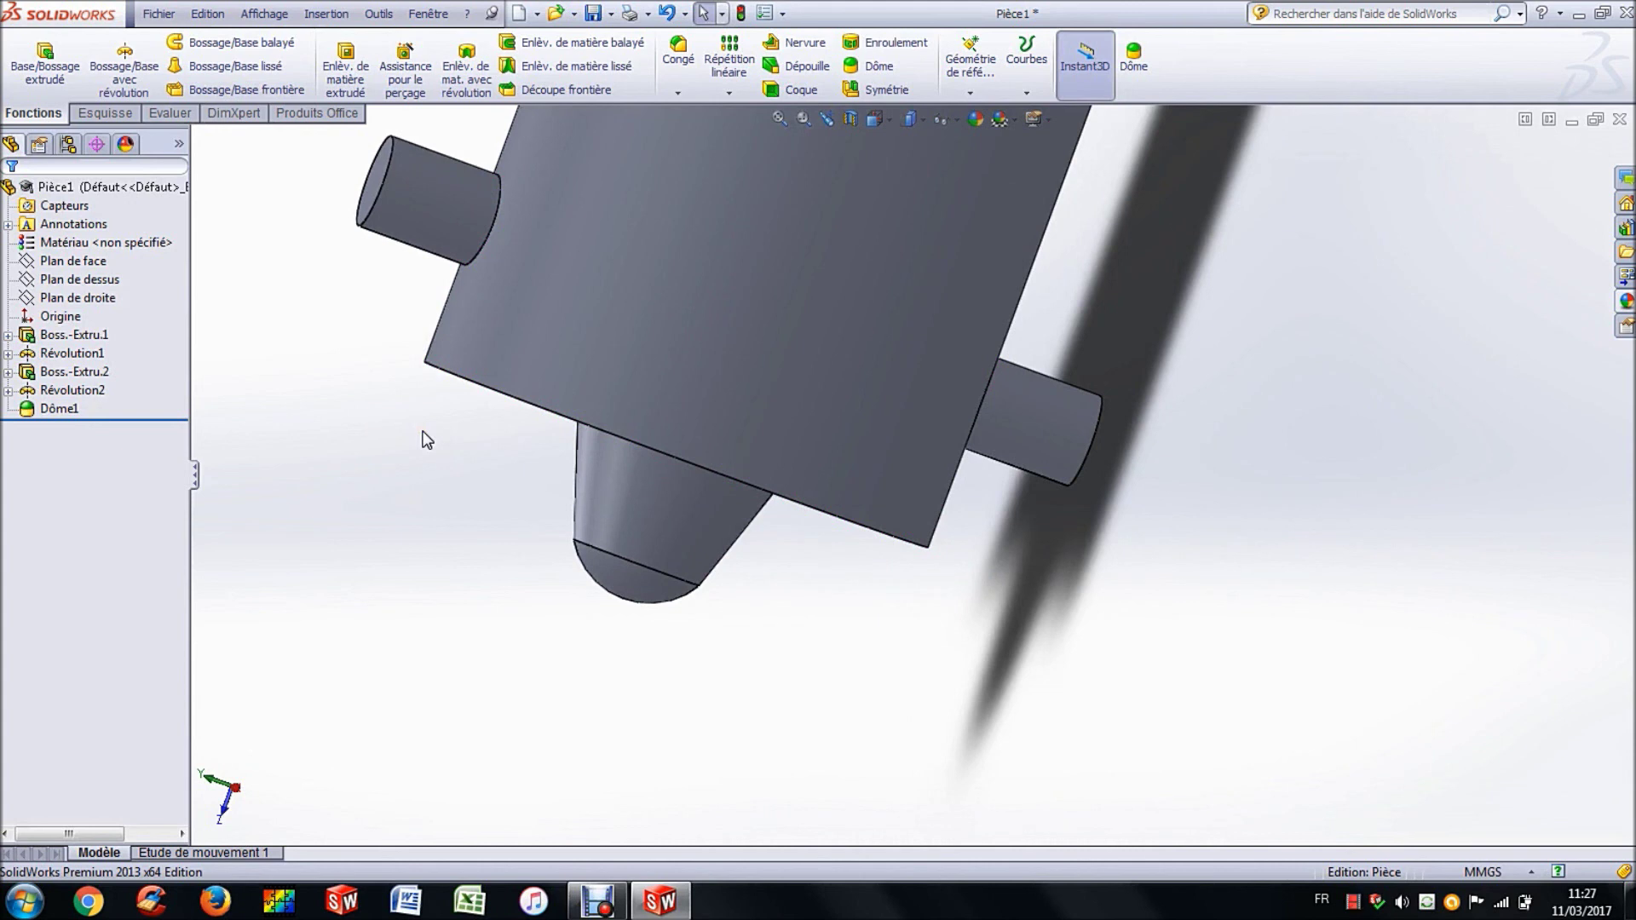
left_click(426, 208)
right_click(426, 208)
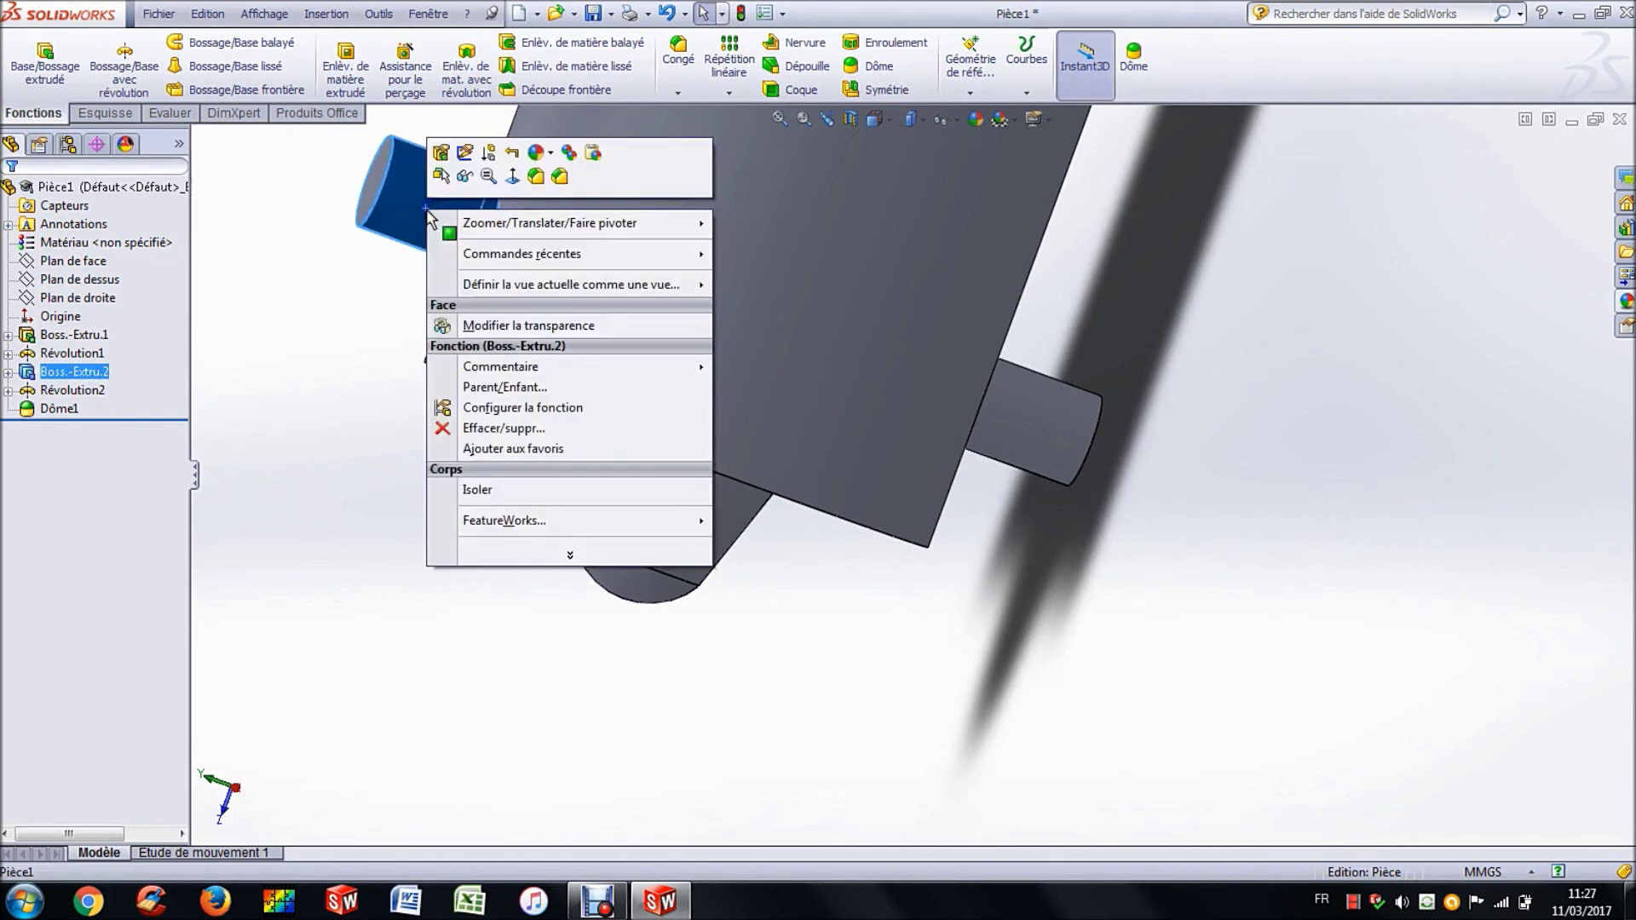
left_click(552, 154)
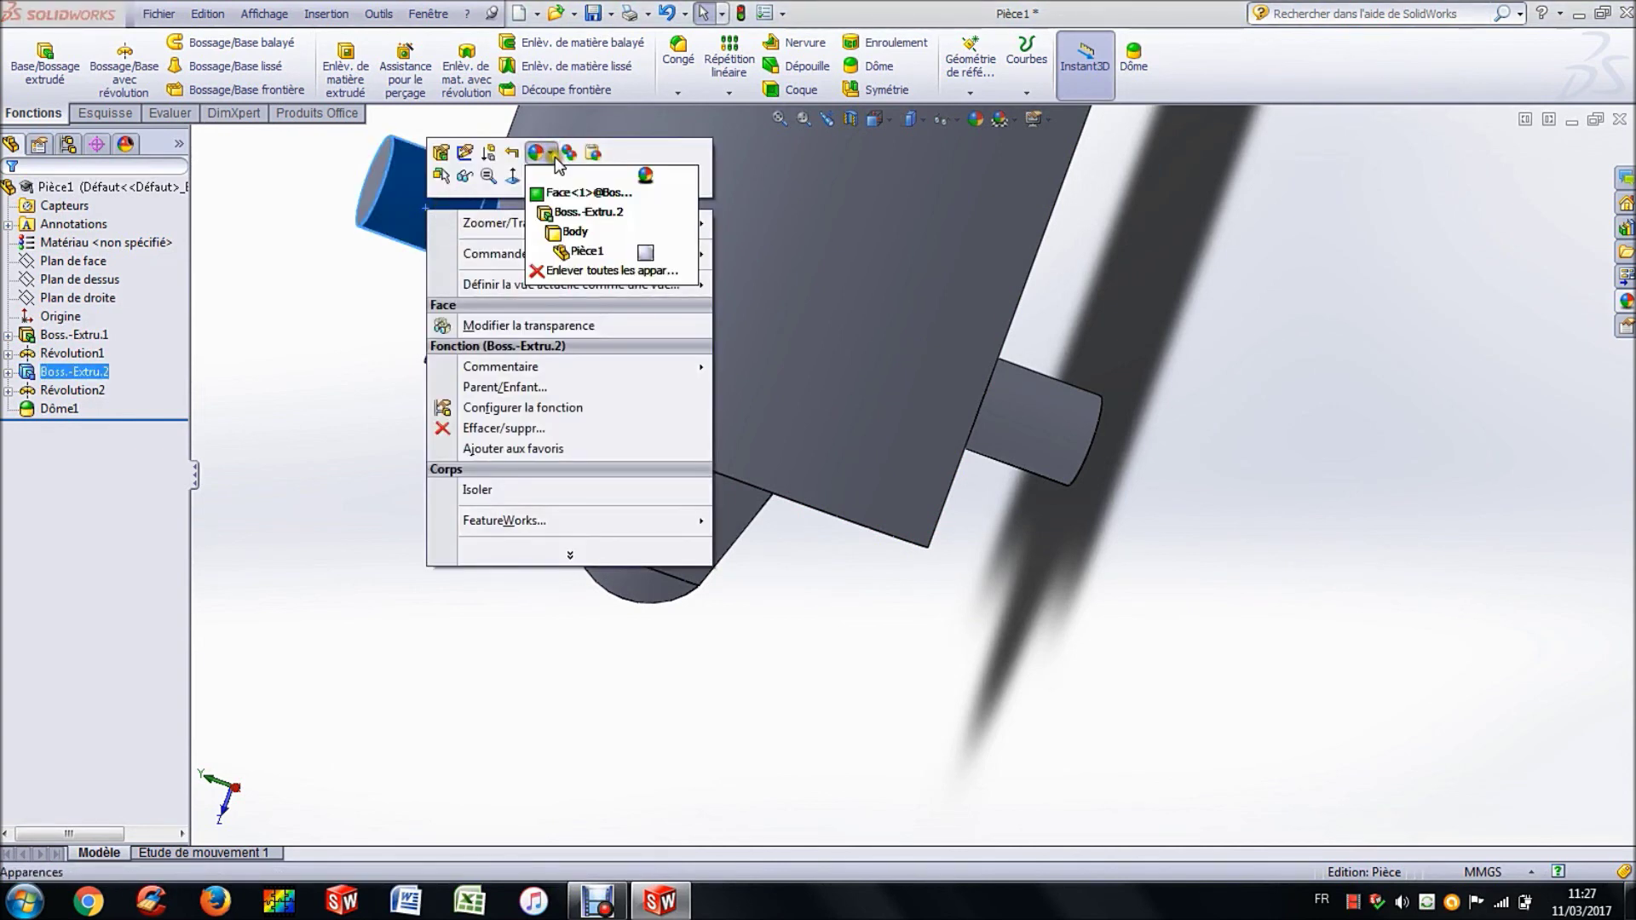
left_click(551, 156)
left_click(547, 156)
left_click(547, 160)
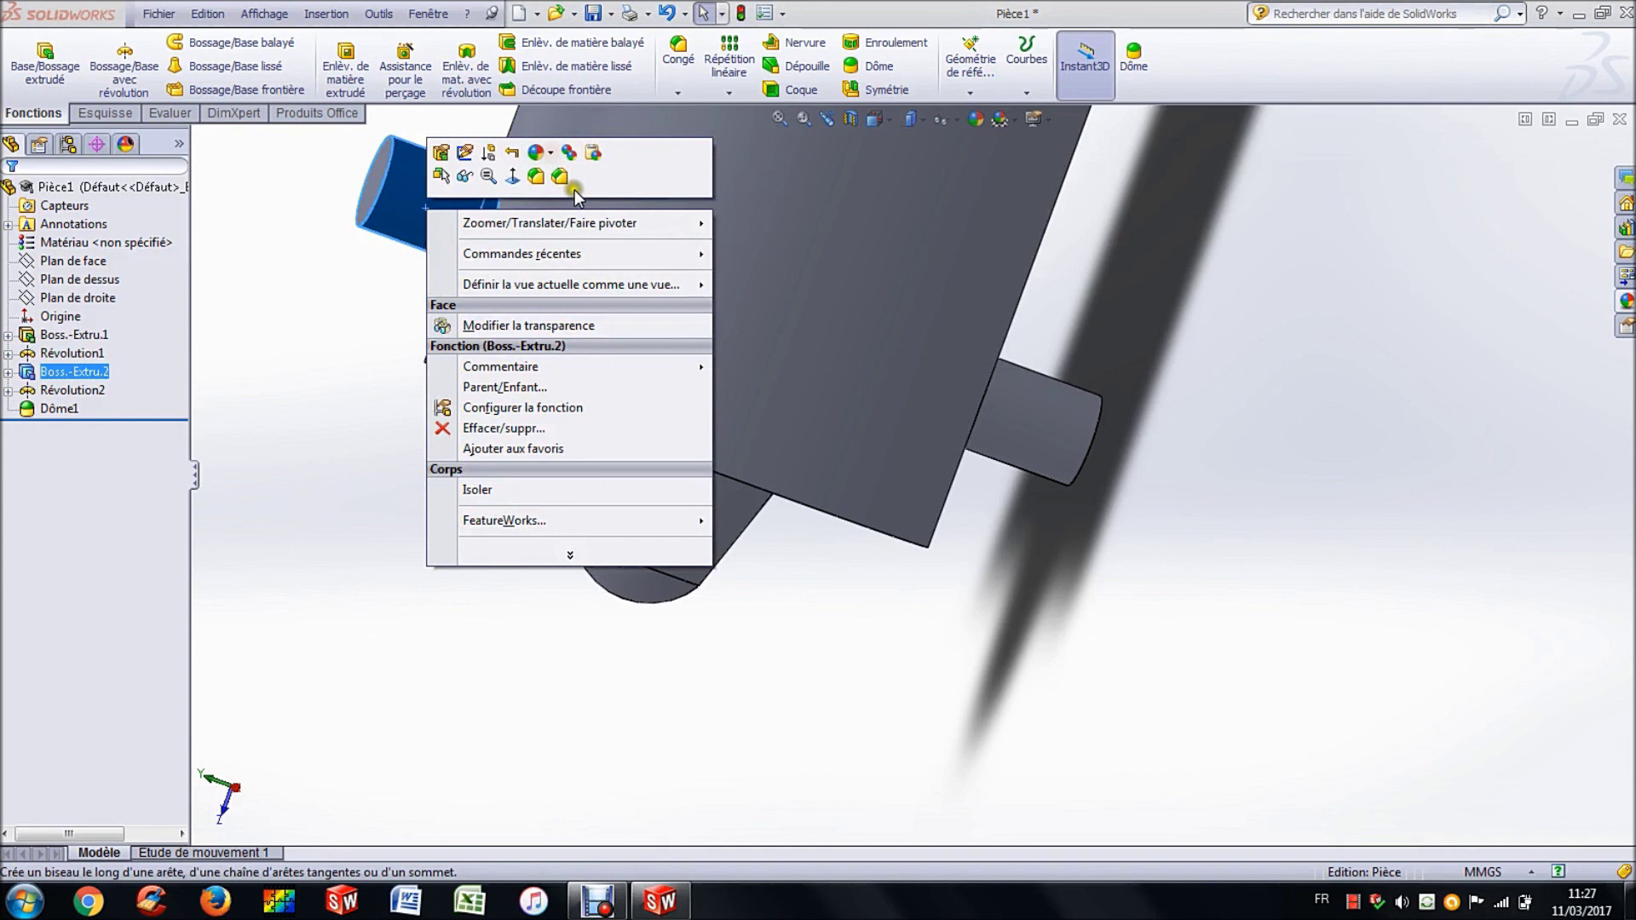
left_click(546, 163)
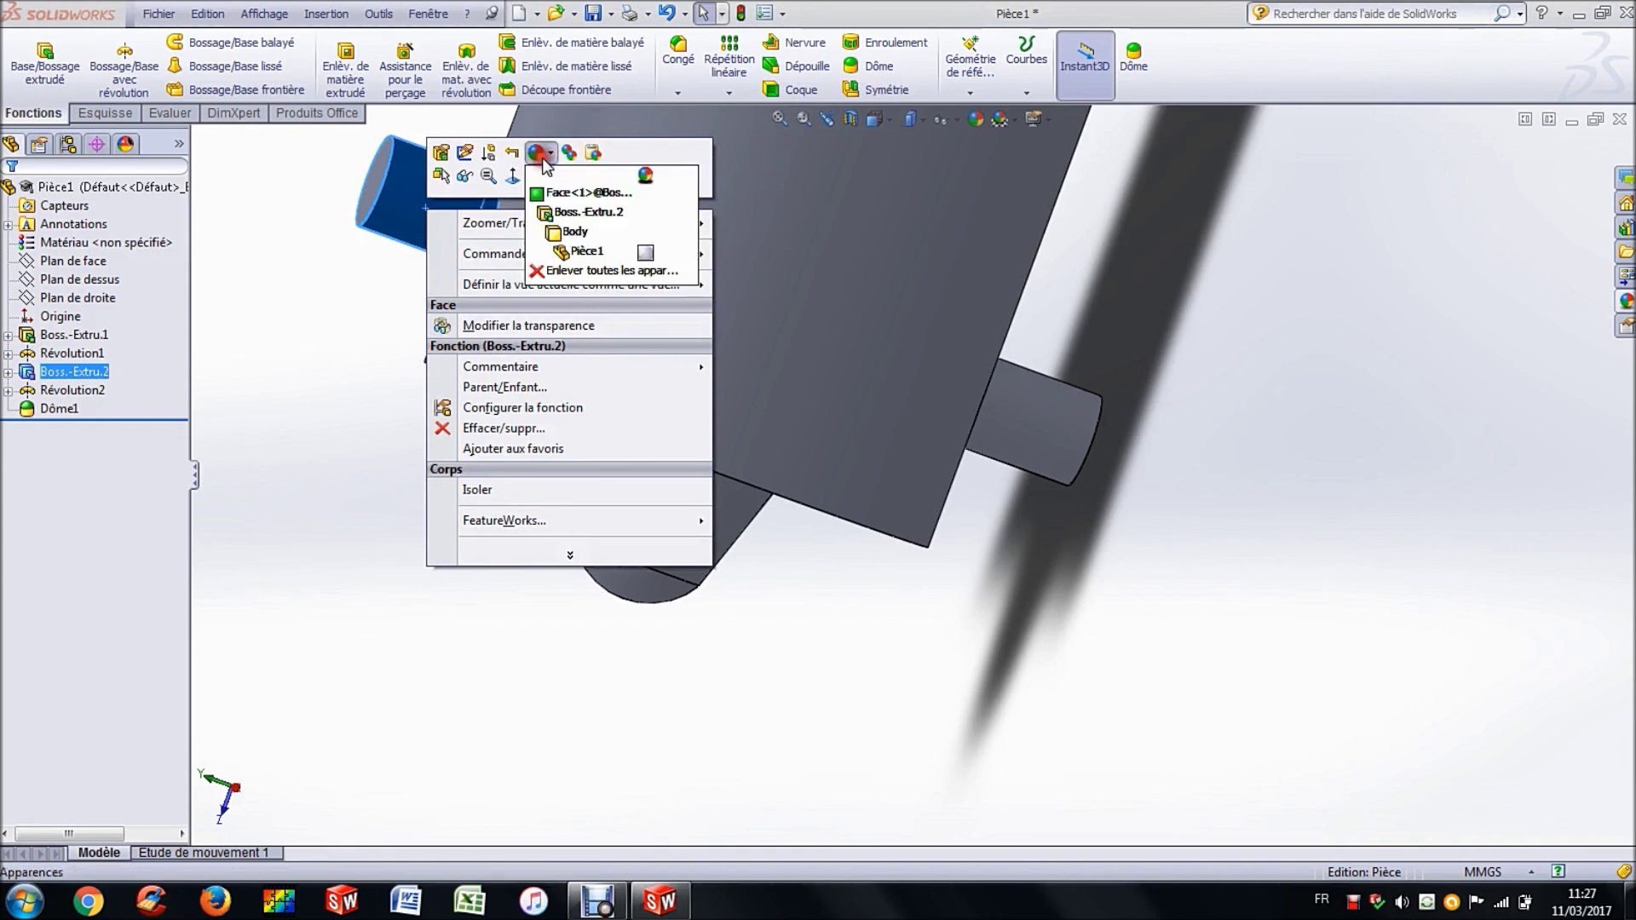
left_click(571, 213)
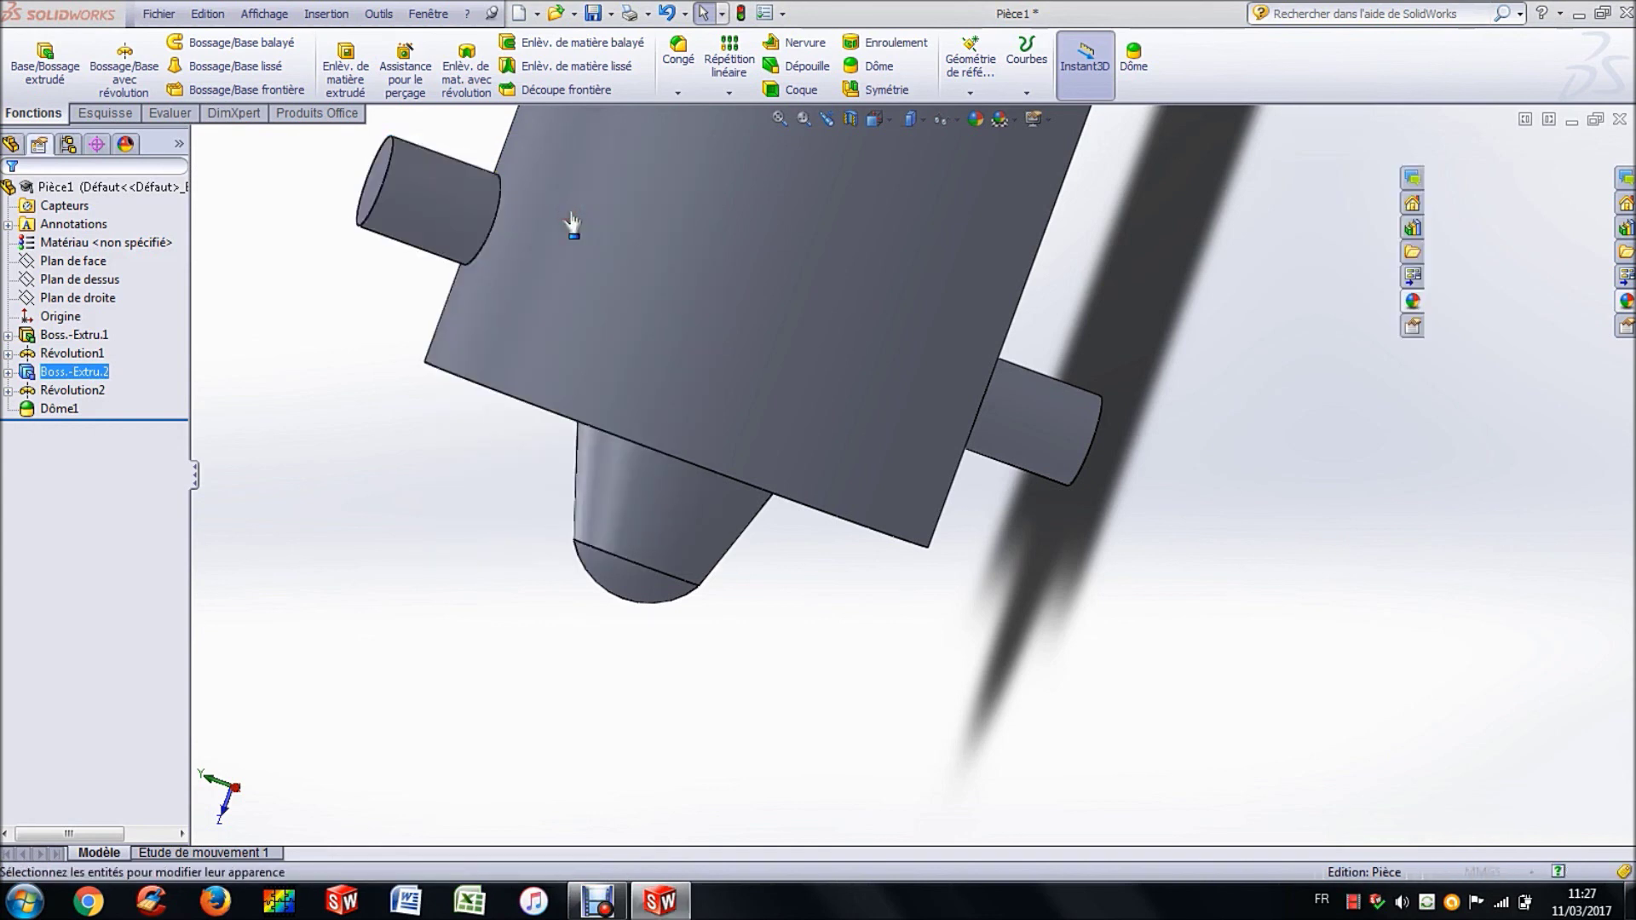
left_click(137, 634)
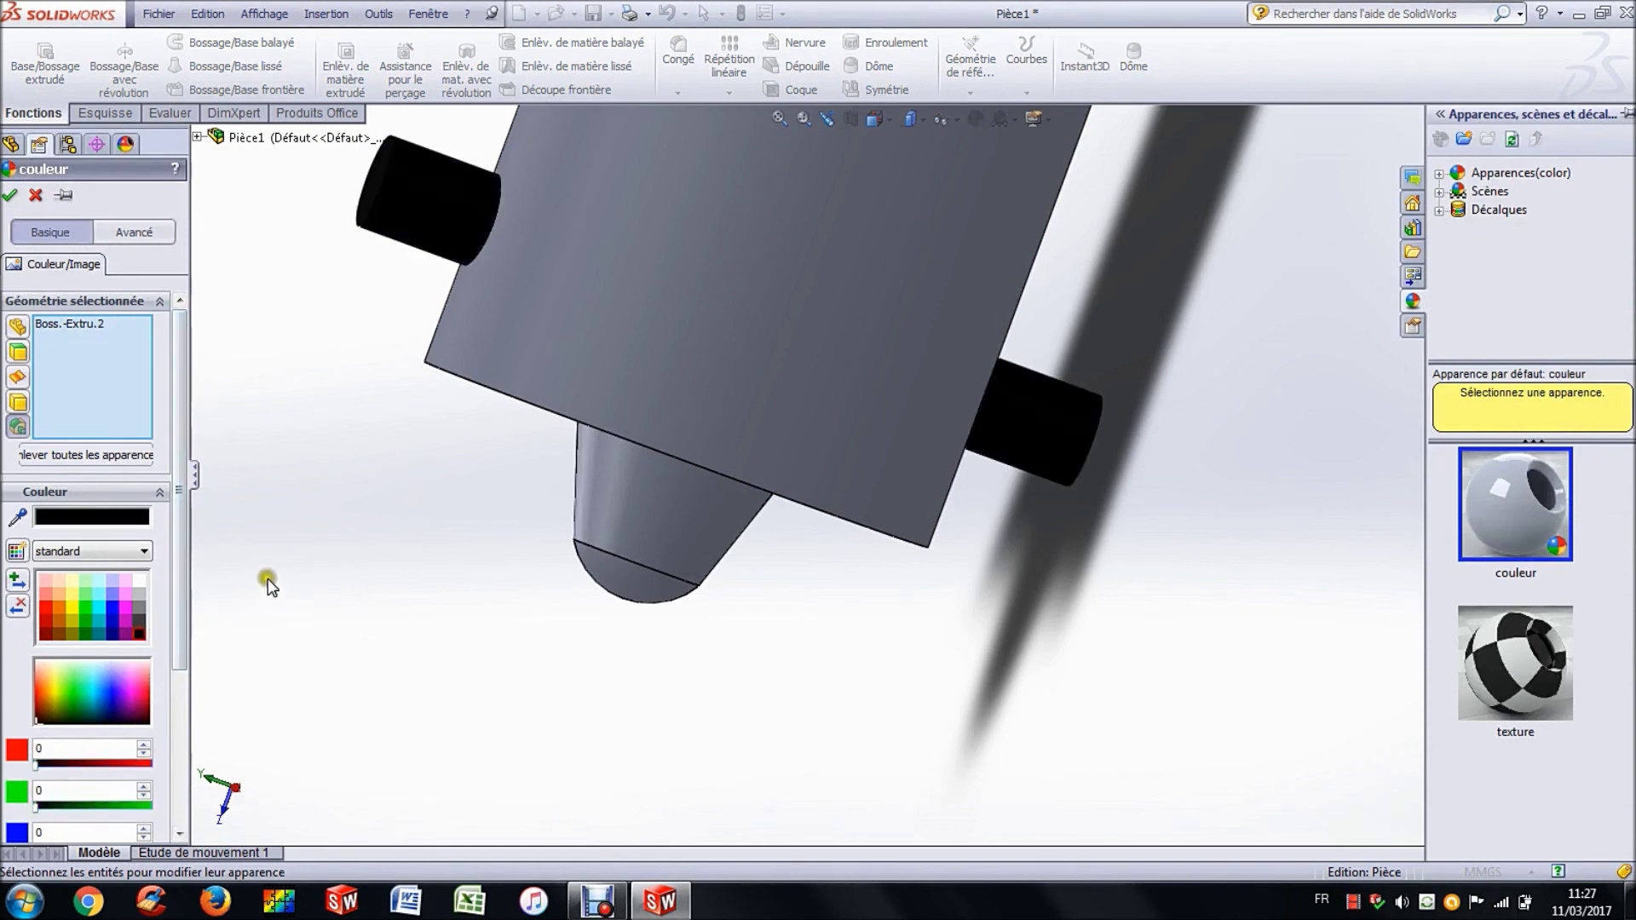
- Include the tapered tip (Révolution2) and its dome (Dôme1) in the black appearance, apply it and inspect the whole bulb
left_click(626, 509)
left_click(622, 573)
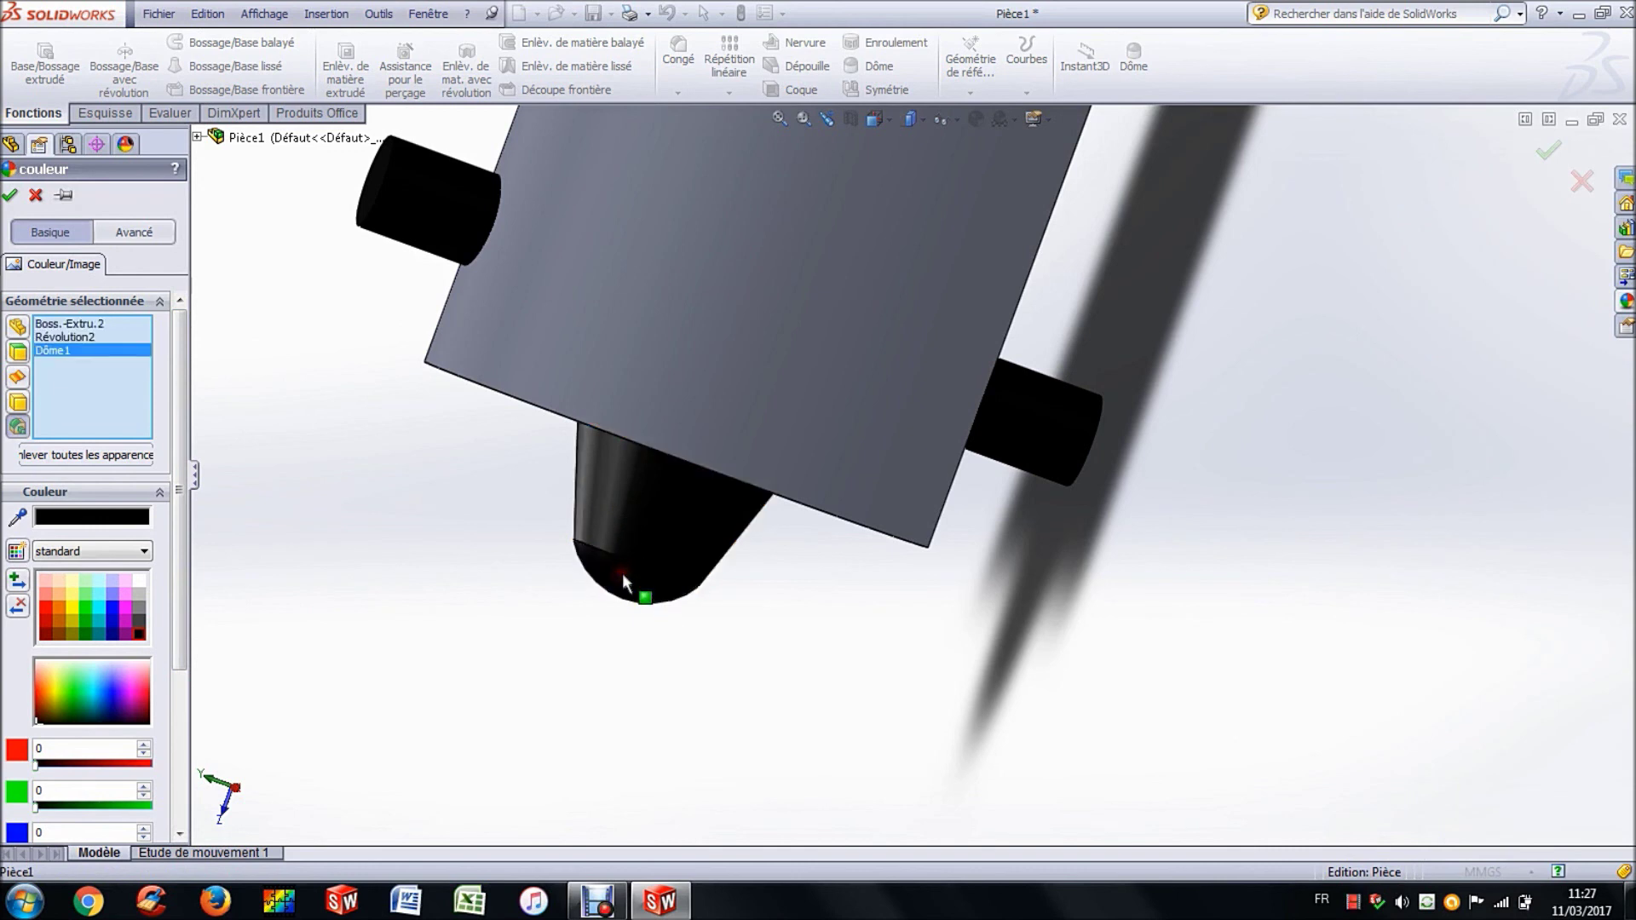
left_click(12, 197)
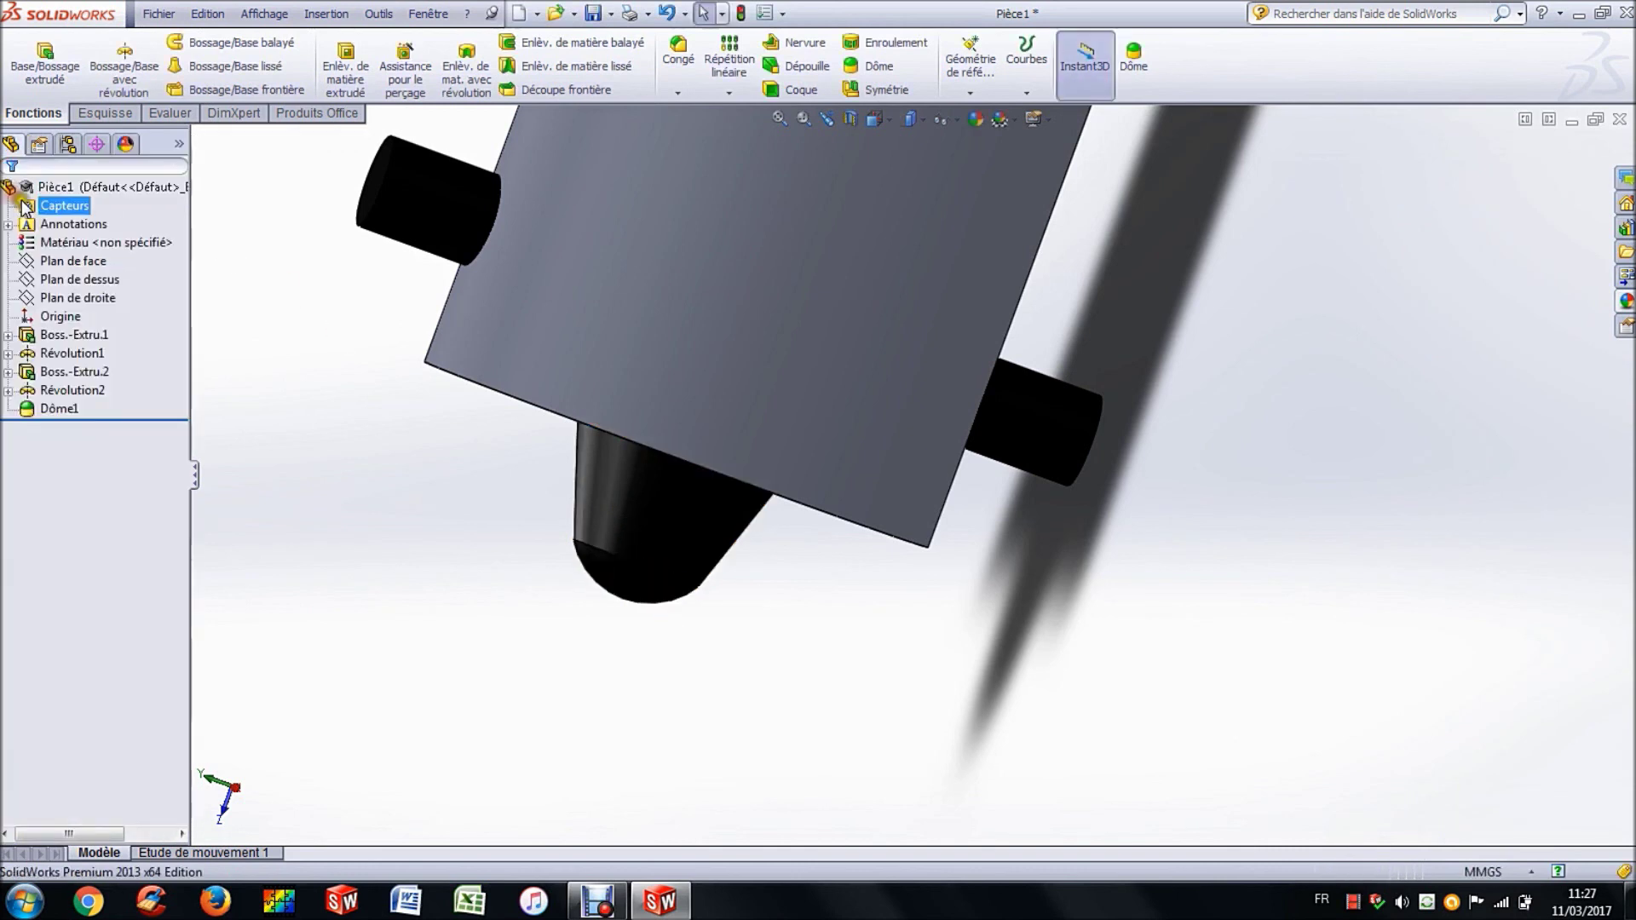
left_click(779, 118)
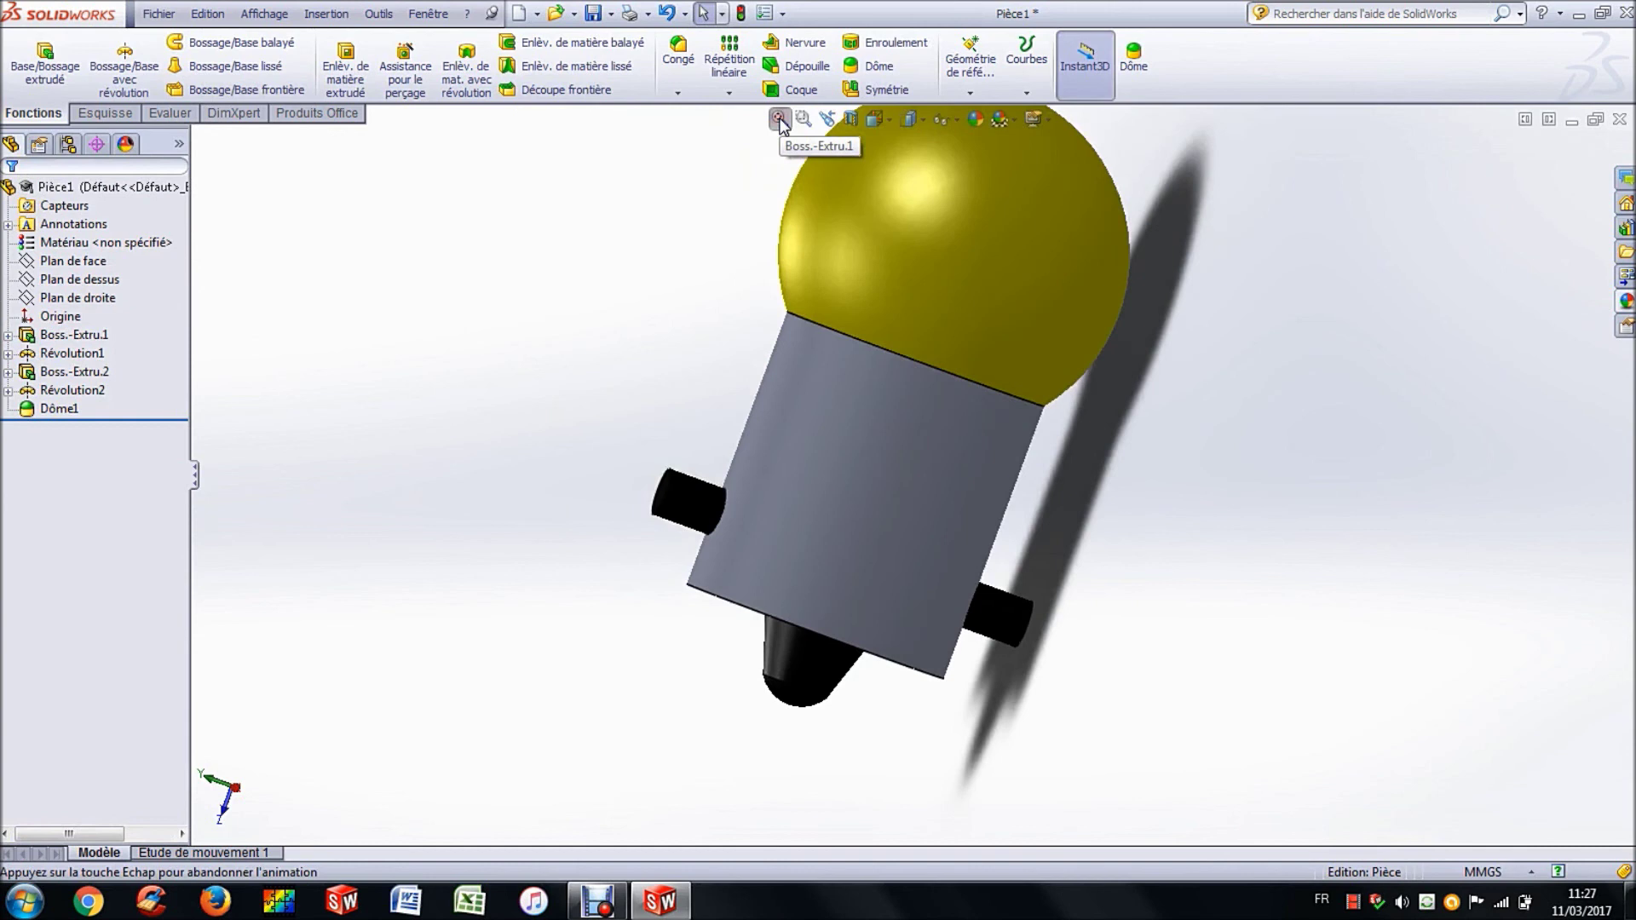
middle_click_drag(687, 292, 990, 371)
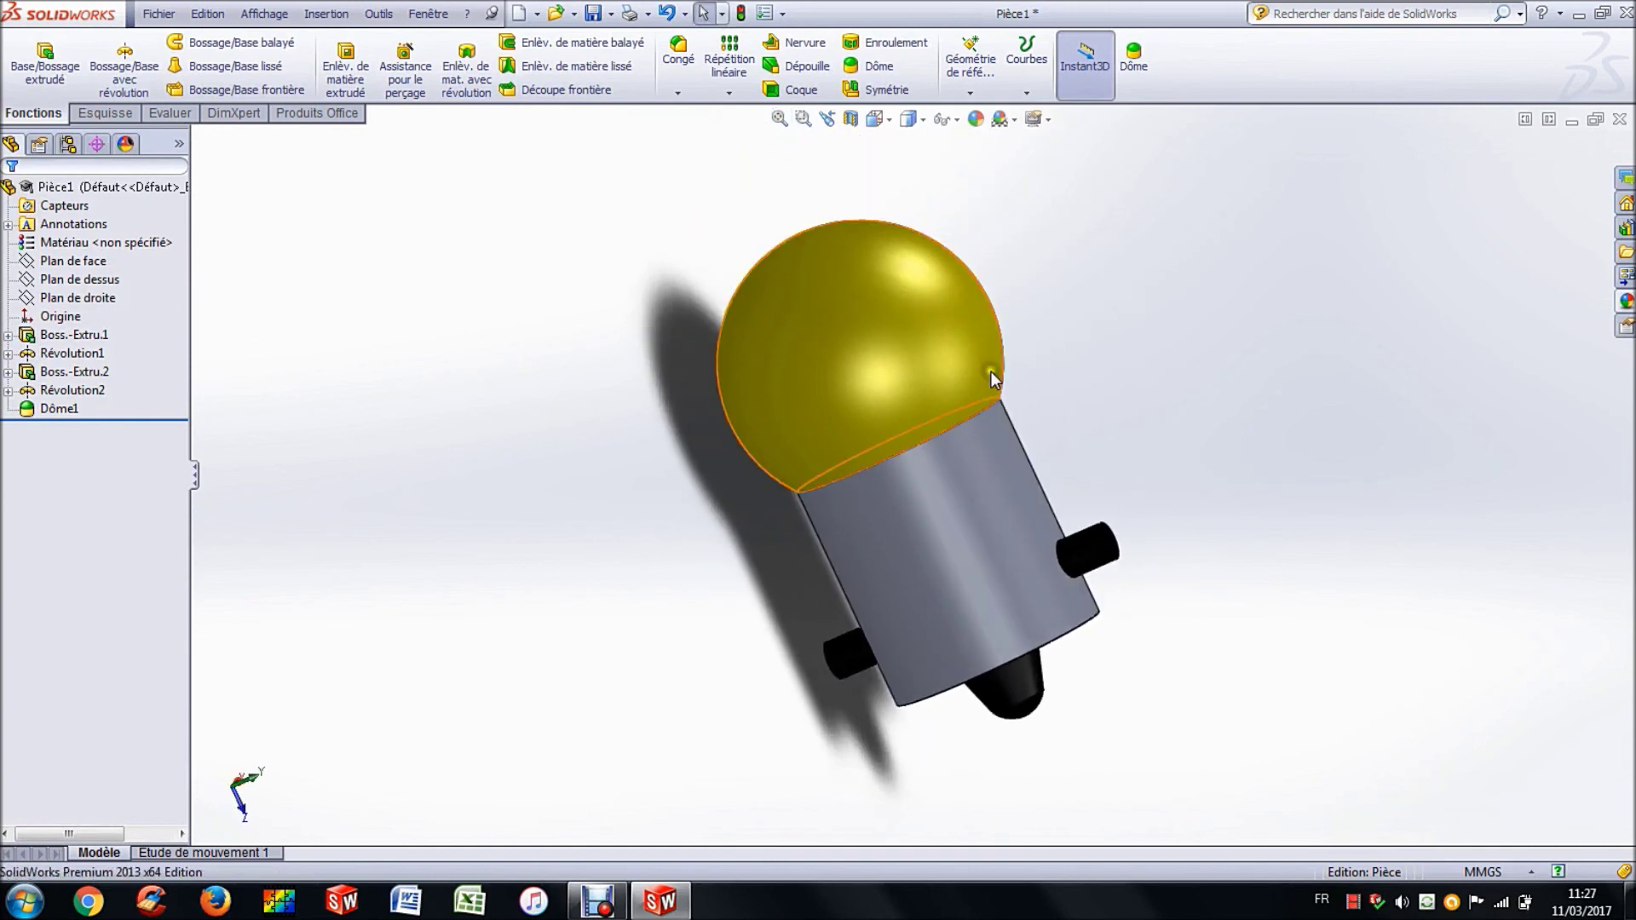